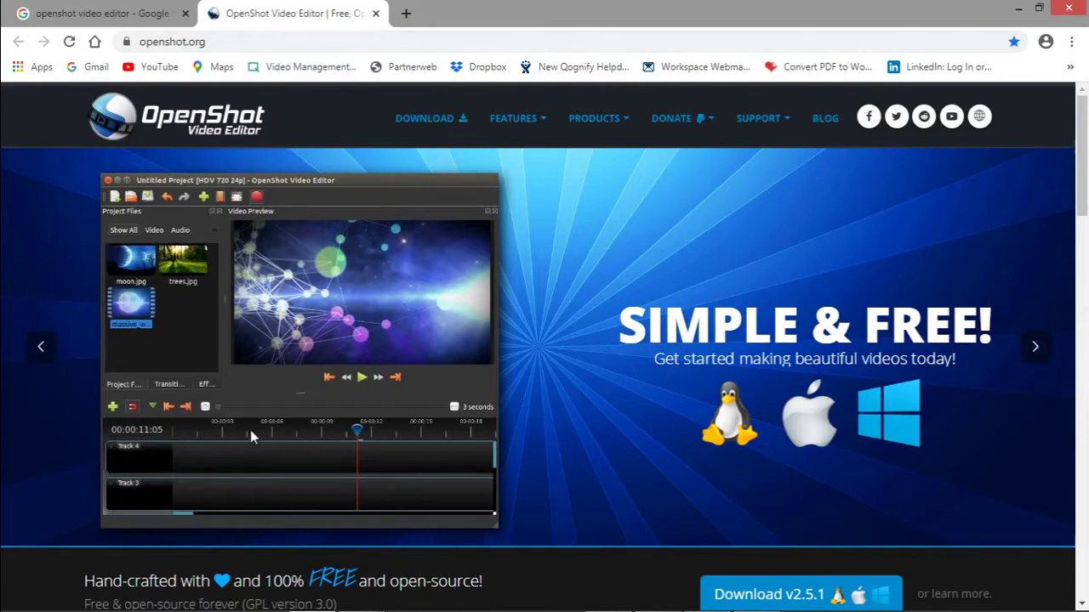
Step: Switch to OpenShot Video Editor and import video 1 from the DEMO folder in Downloads into the project files
{"action": "mouse_move", "coordinate": [710, 600]}
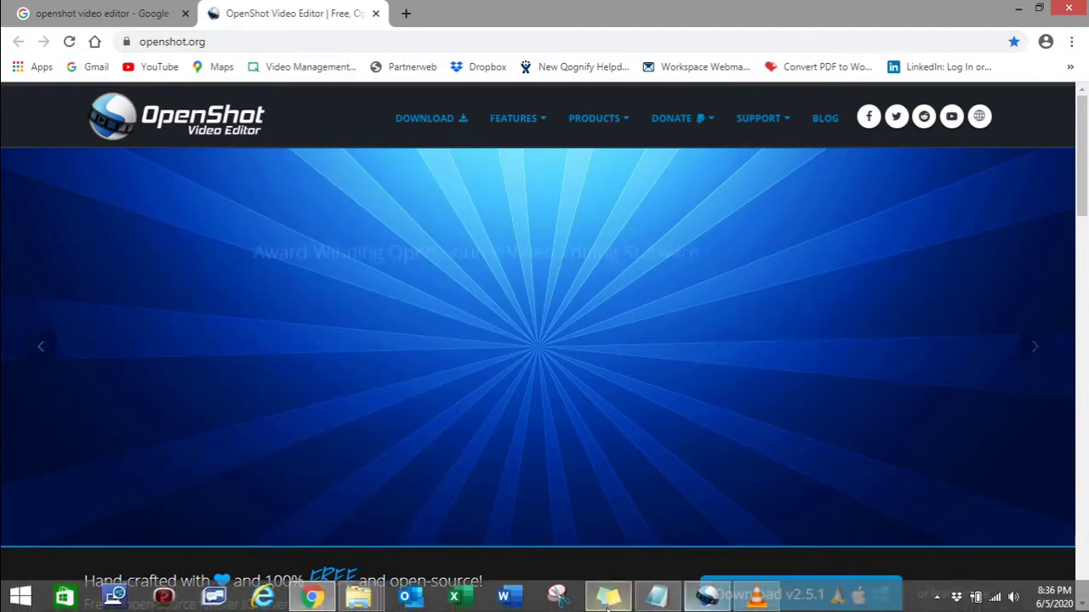
{"action": "left_click", "coordinate": [708, 597]}
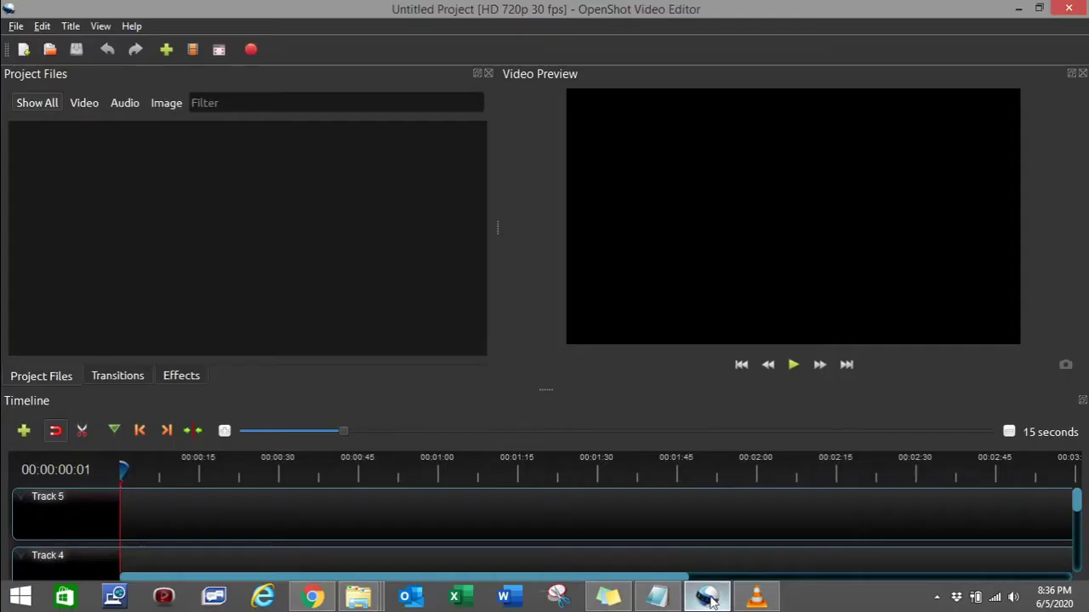
{"action": "right_click", "coordinate": [214, 160]}
{"action": "left_click", "coordinate": [238, 173]}
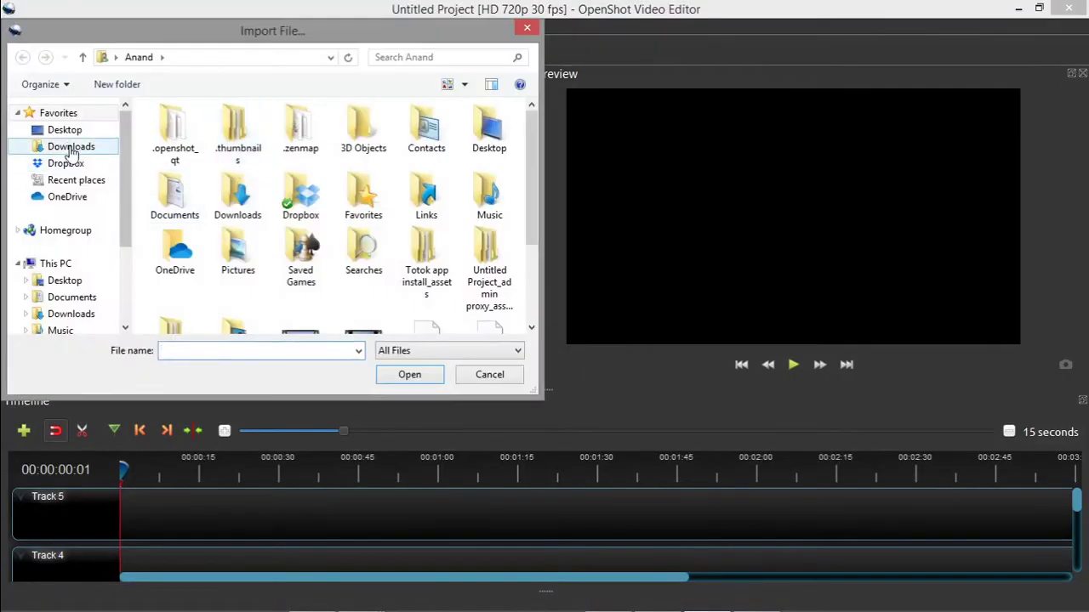
{"action": "left_click", "coordinate": [75, 146]}
{"action": "double_click", "coordinate": [174, 148]}
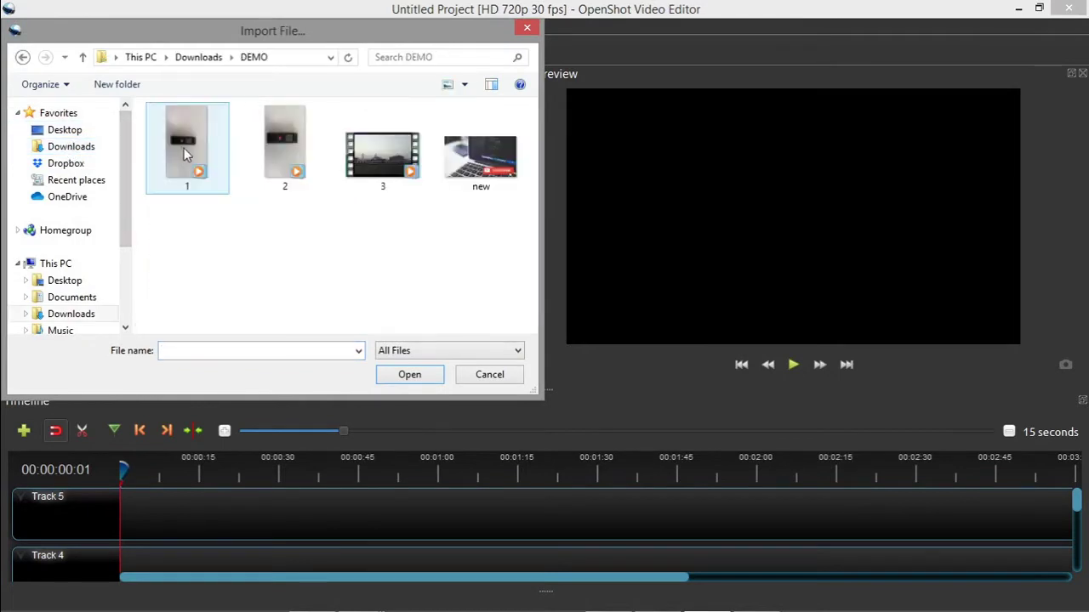
{"action": "left_click", "coordinate": [196, 161]}
{"action": "left_click", "coordinate": [402, 377]}
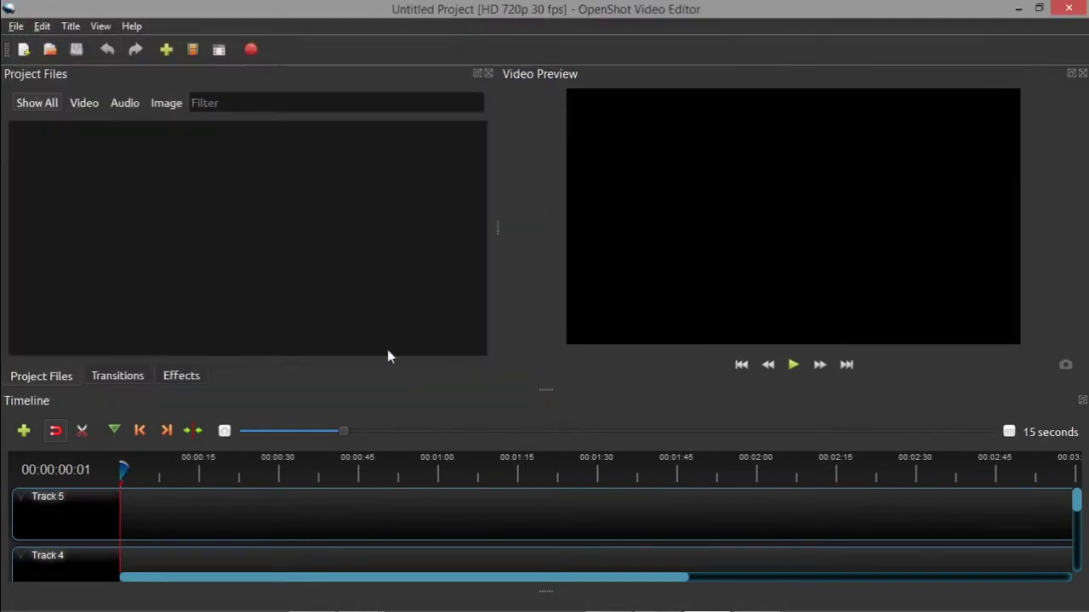
{"action": "right_click", "coordinate": [285, 238]}
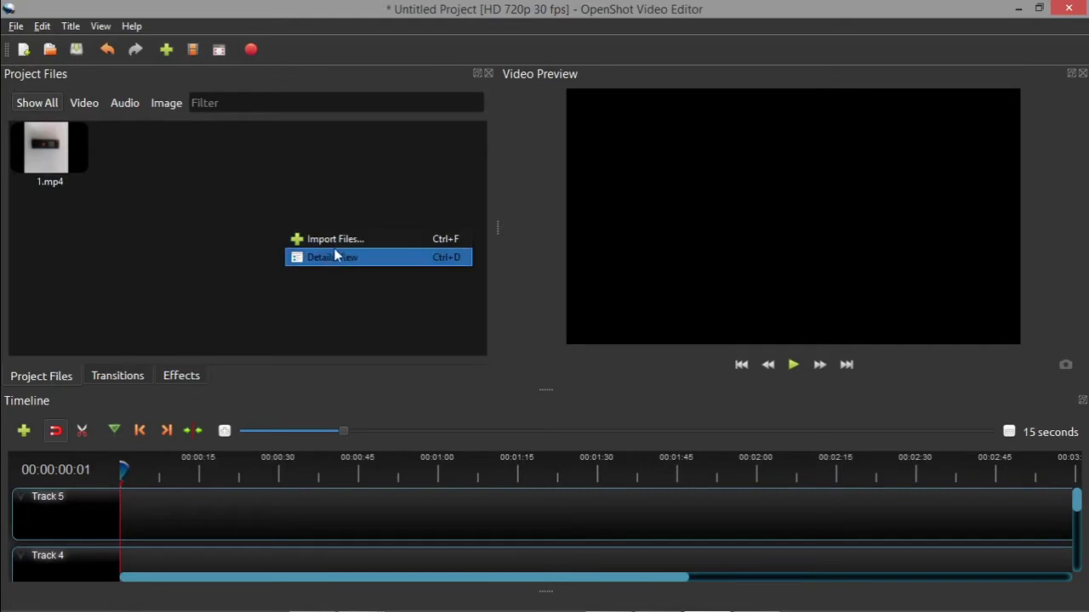
{"action": "left_click", "coordinate": [332, 238]}
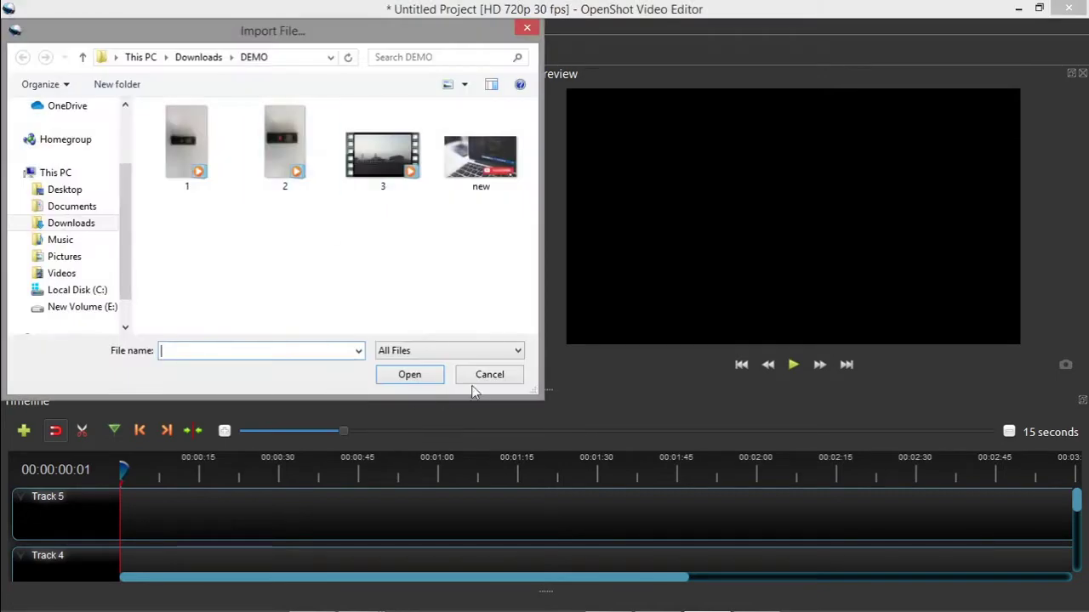
{"action": "left_click", "coordinate": [479, 374]}
Step: Filter the project files to images and import the picture named new from the DEMO folder
{"action": "left_click", "coordinate": [156, 103]}
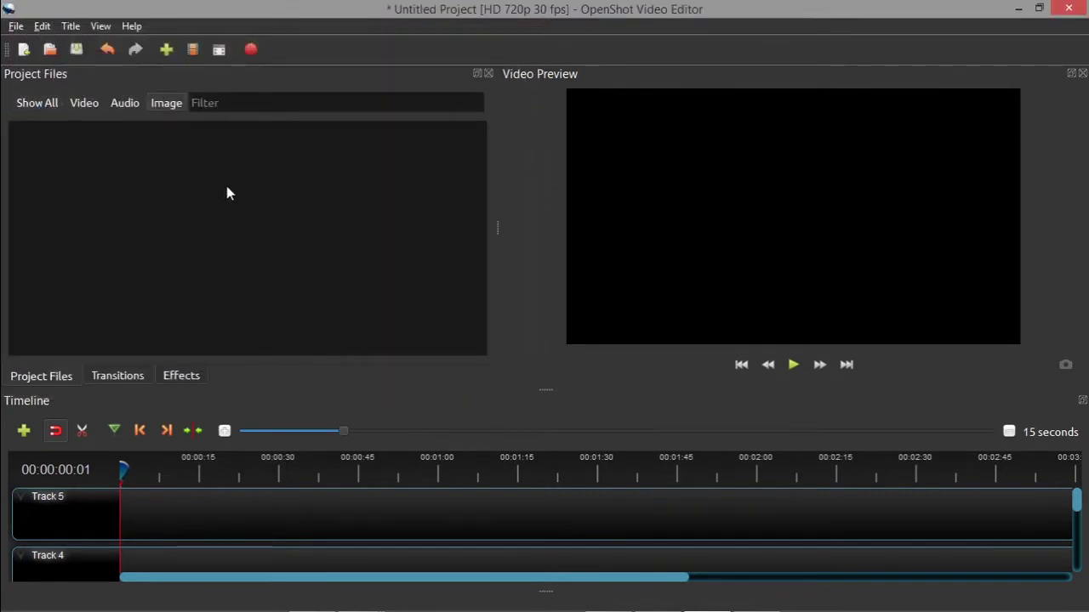
{"action": "right_click", "coordinate": [228, 194]}
{"action": "left_click", "coordinate": [268, 195]}
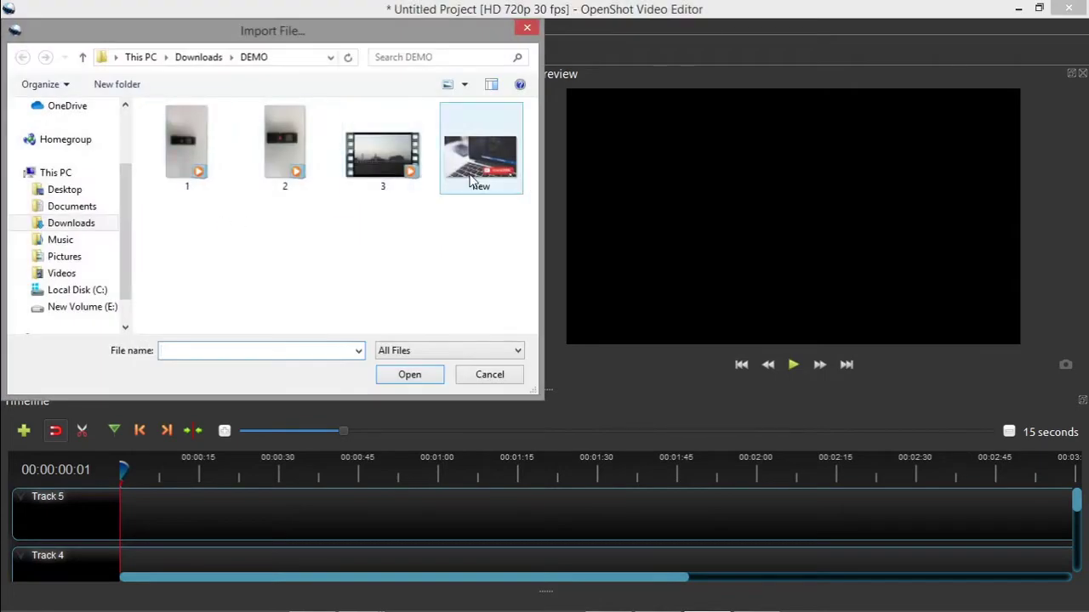
{"action": "left_click", "coordinate": [472, 180]}
{"action": "left_click", "coordinate": [425, 374]}
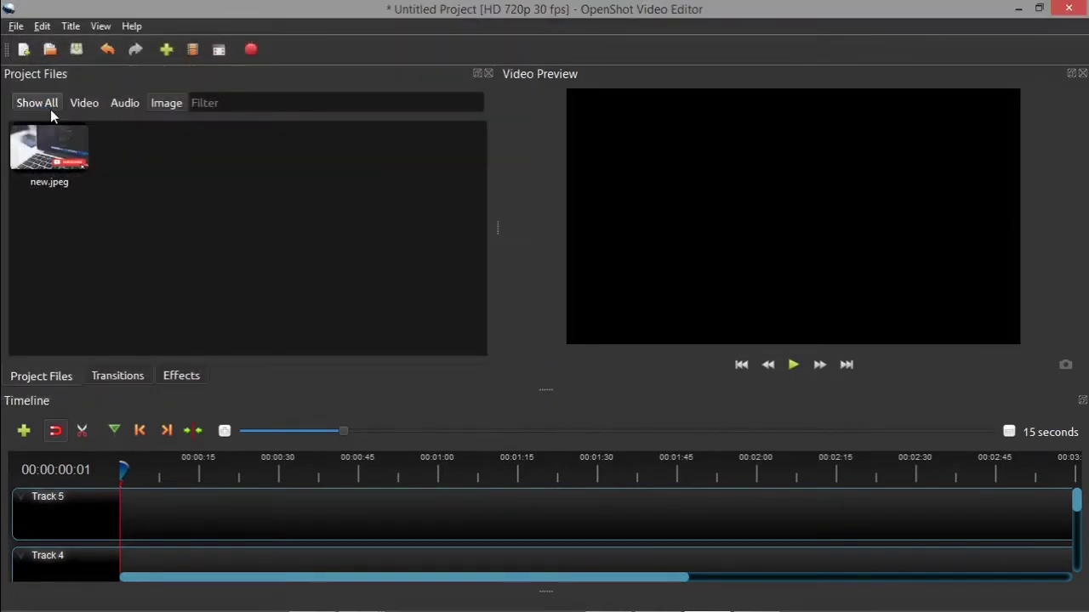
Step: Show all project files and place 1.mp4 at the start of Track 5 in the timeline
{"action": "left_click", "coordinate": [51, 108]}
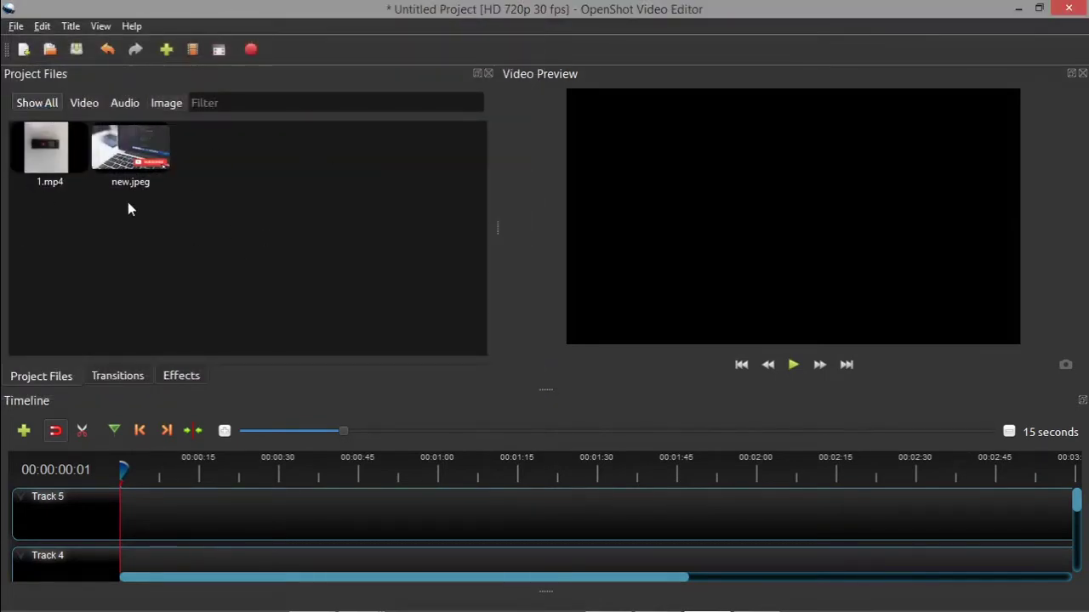
{"action": "left_click_drag", "start_coordinate": [42, 159], "coordinate": [119, 502]}
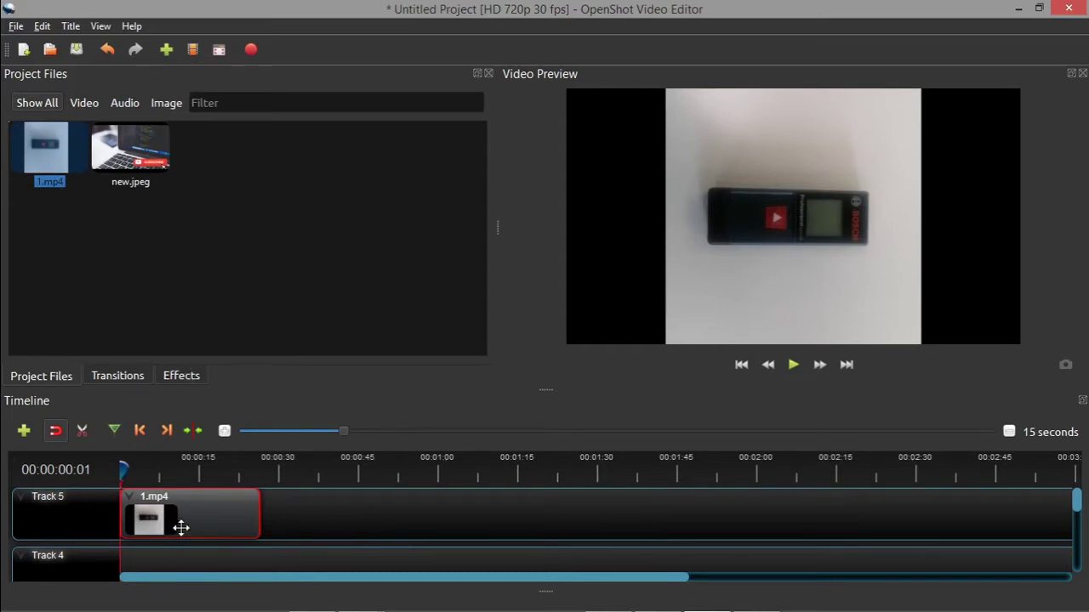
{"action": "right_click", "coordinate": [109, 245]}
{"action": "right_click", "coordinate": [46, 155]}
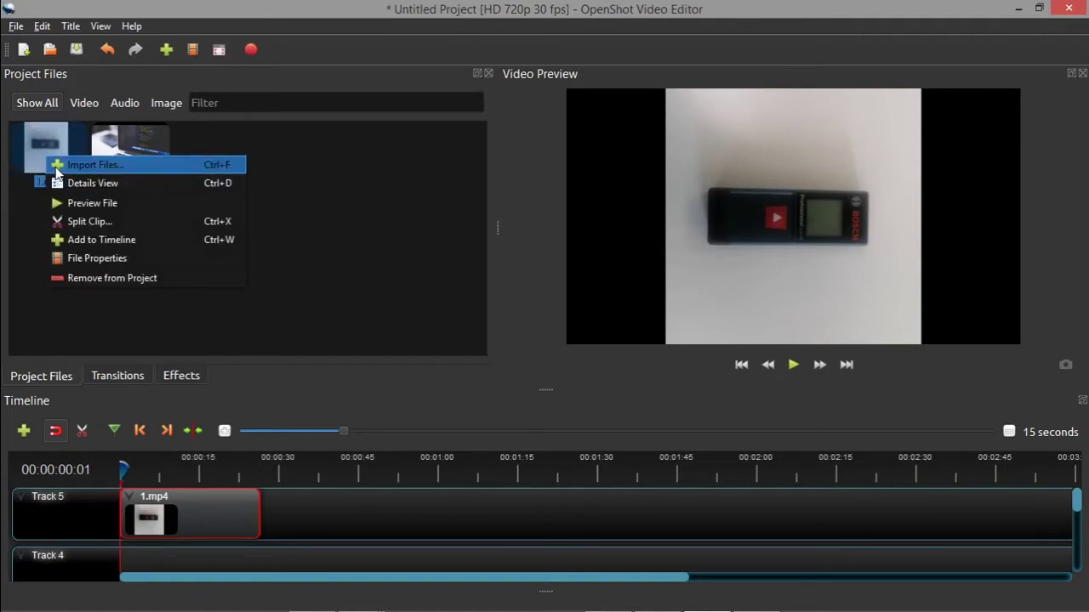
{"action": "left_click", "coordinate": [104, 240]}
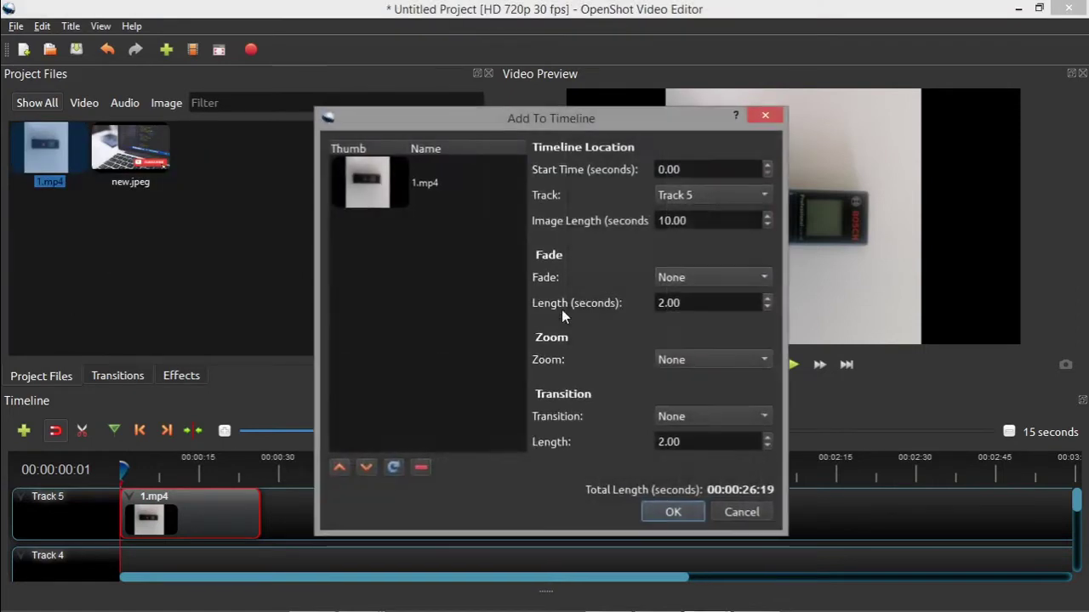
{"action": "left_click", "coordinate": [752, 515]}
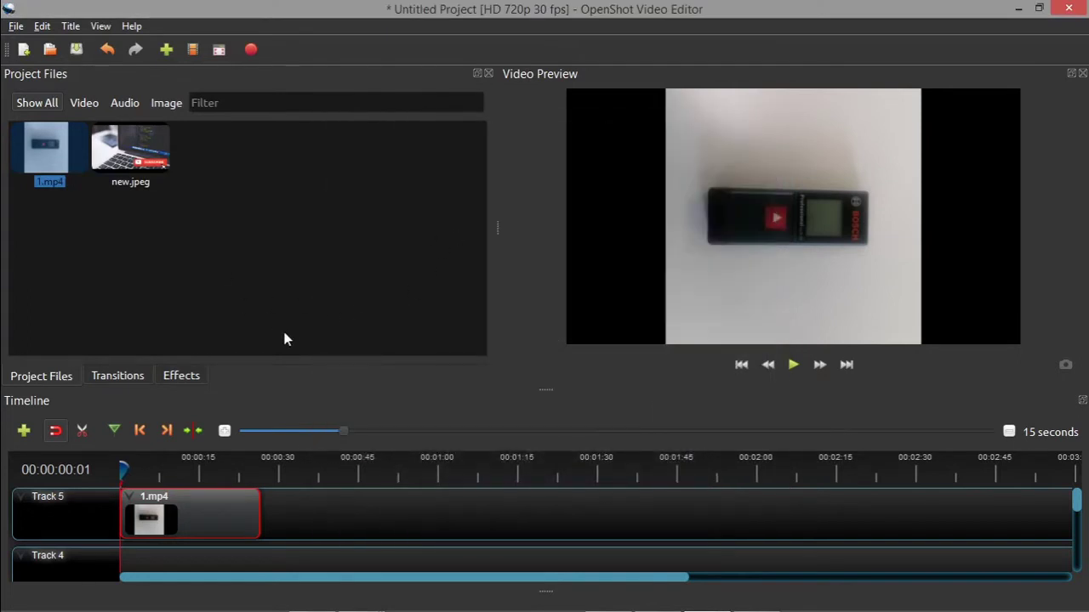
Step: Play the first seconds of the 1.mp4 clip in the video preview and pause it
{"action": "left_click", "coordinate": [793, 364]}
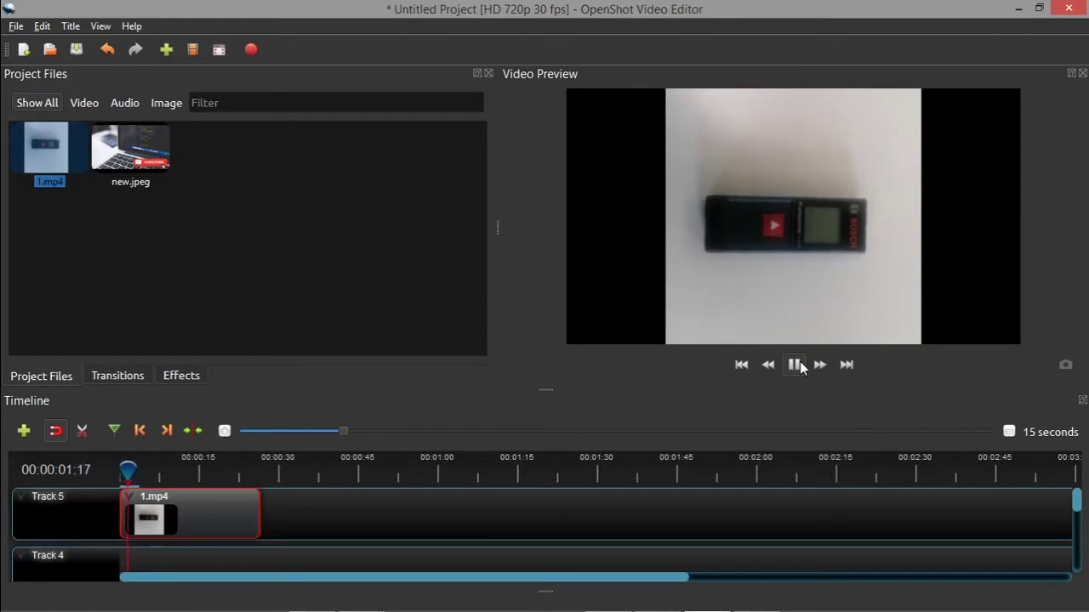
{"action": "left_click", "coordinate": [798, 366]}
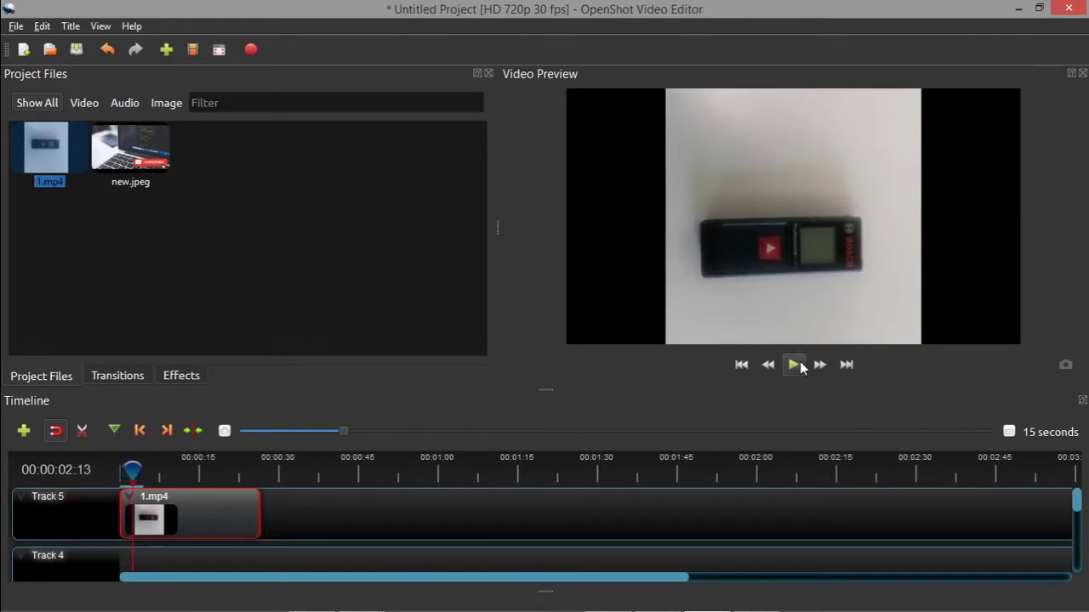
{"action": "right_click", "coordinate": [240, 520]}
{"action": "left_click", "coordinate": [190, 162]}
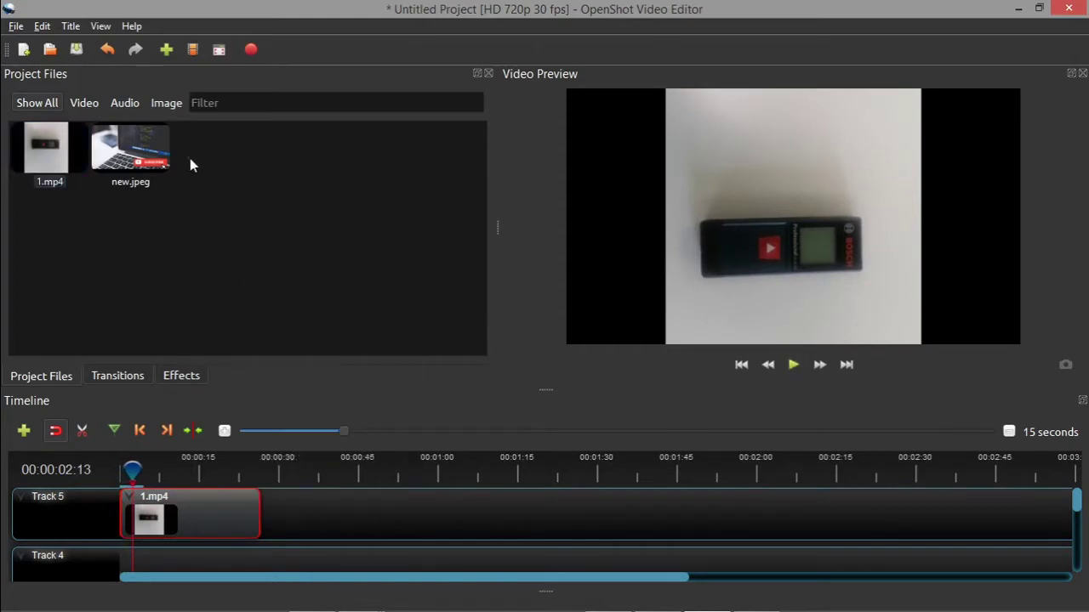
Step: Rotate the 1.mp4 clip on Track 5 with the Rotate 90 (Left) option
{"action": "right_click", "coordinate": [218, 517]}
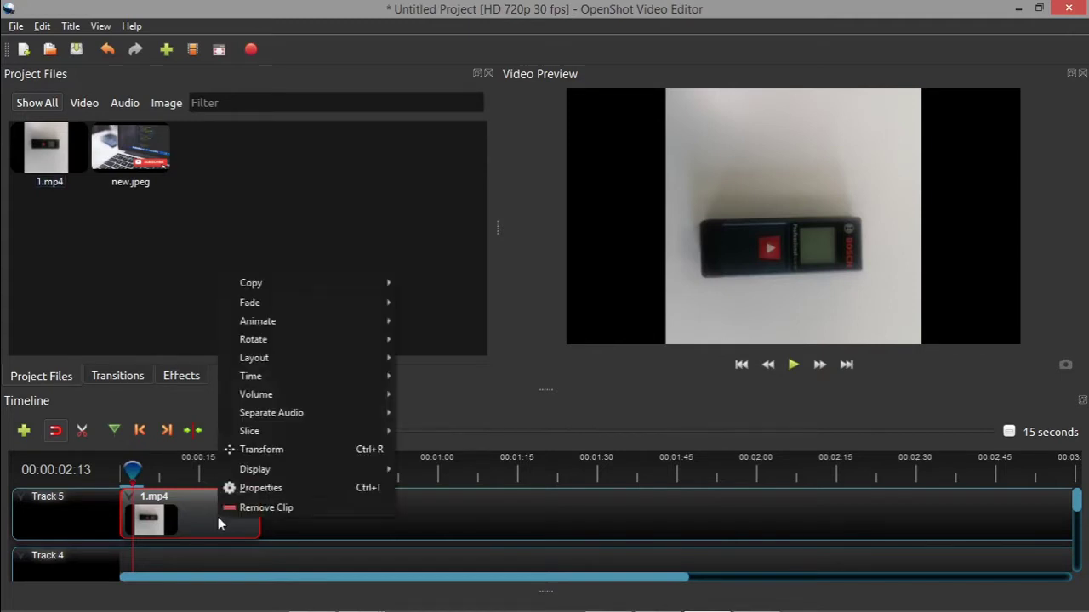
{"action": "mouse_move", "coordinate": [251, 339]}
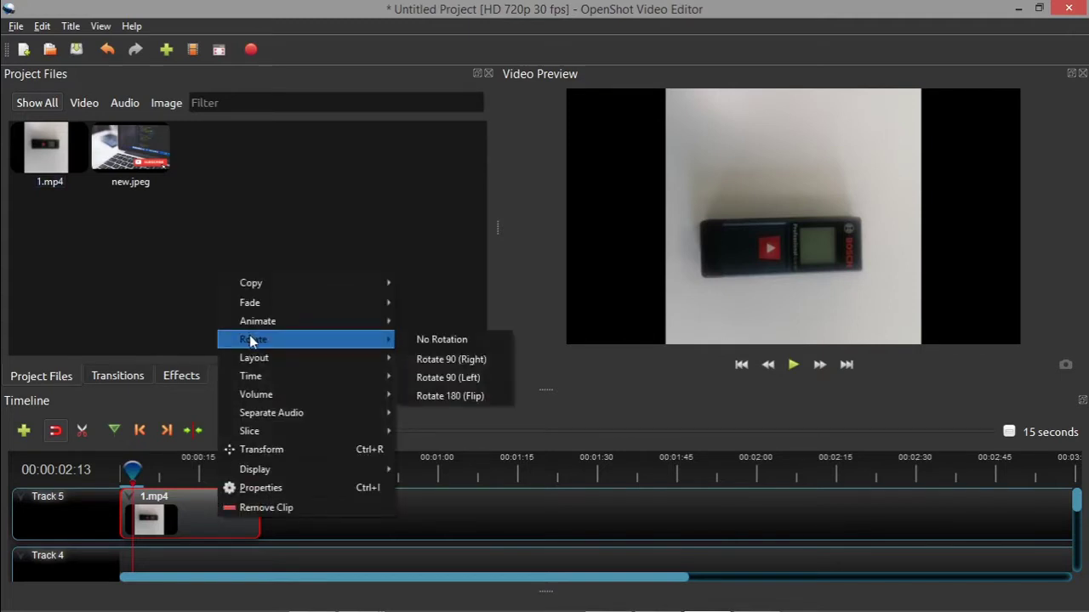
{"action": "left_click", "coordinate": [445, 378]}
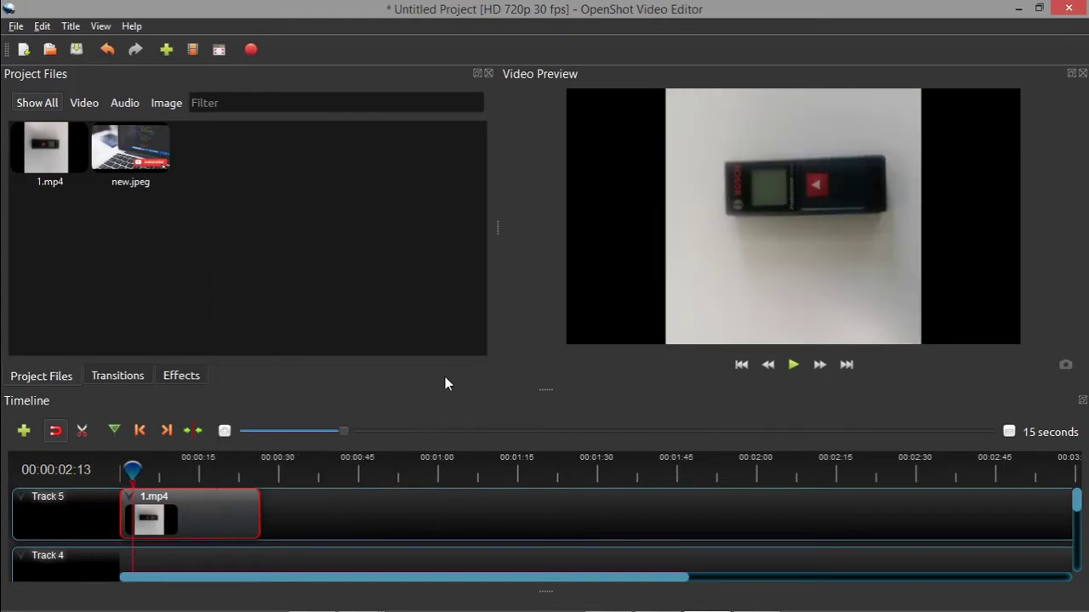
Step: Apply the Rotate 180 (Flip) option to the 1.mp4 clip on Track 5
{"action": "right_click", "coordinate": [425, 313]}
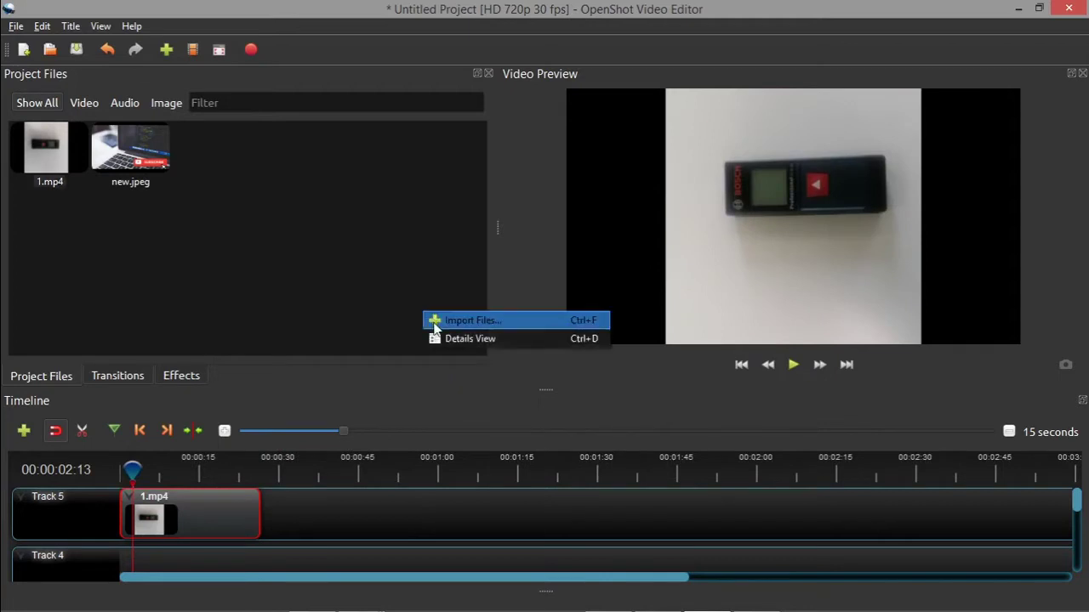
{"action": "right_click", "coordinate": [212, 517]}
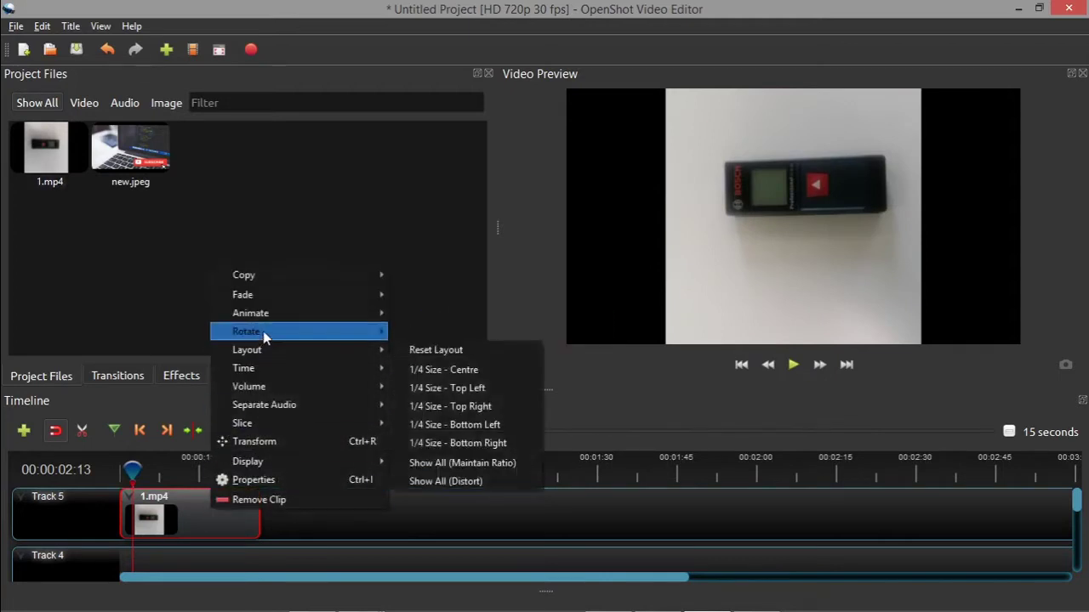
{"action": "mouse_move", "coordinate": [372, 334]}
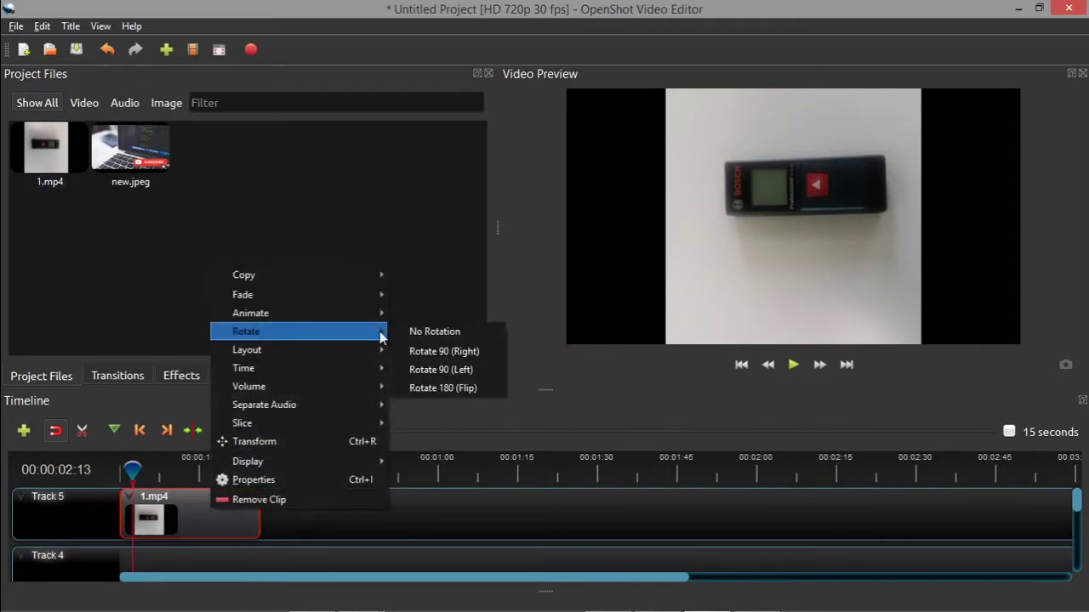
{"action": "left_click", "coordinate": [460, 388]}
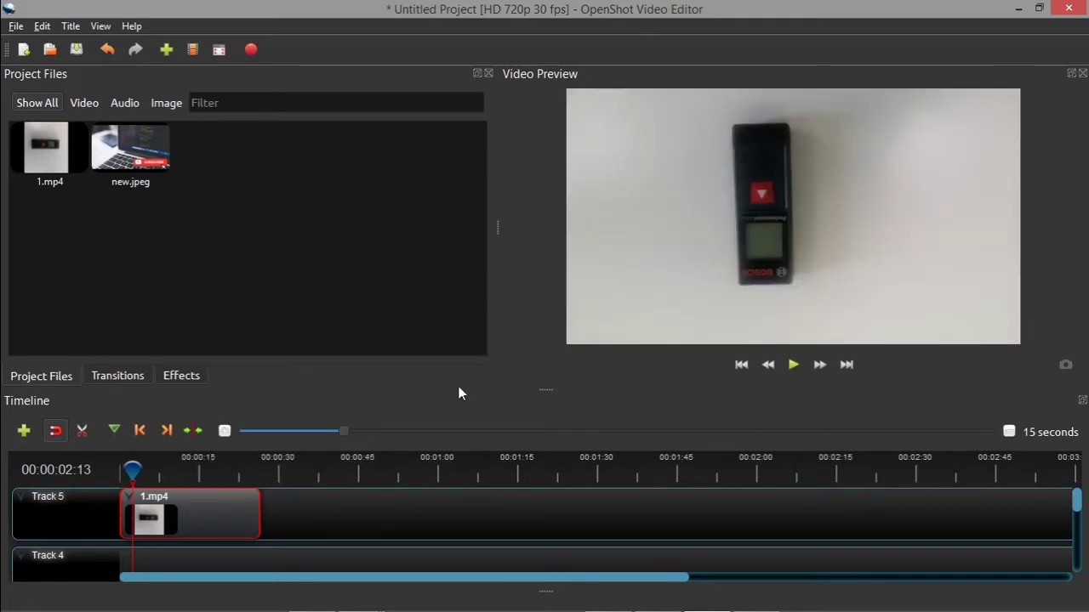
Step: Reset the layout of the 1.mp4 clip on Track 5
{"action": "right_click", "coordinate": [236, 507]}
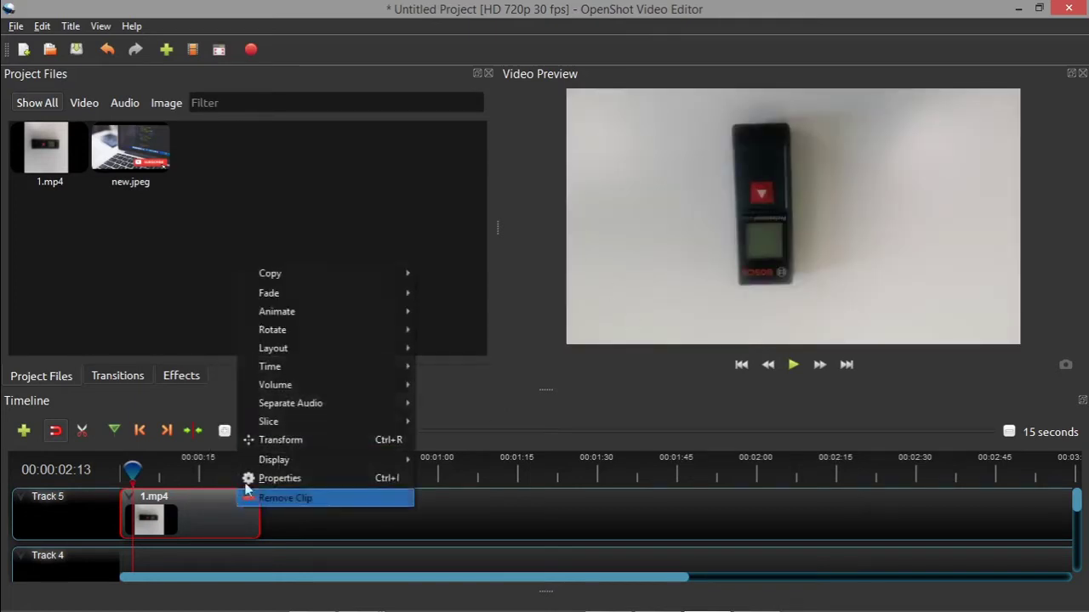
{"action": "mouse_move", "coordinate": [306, 338]}
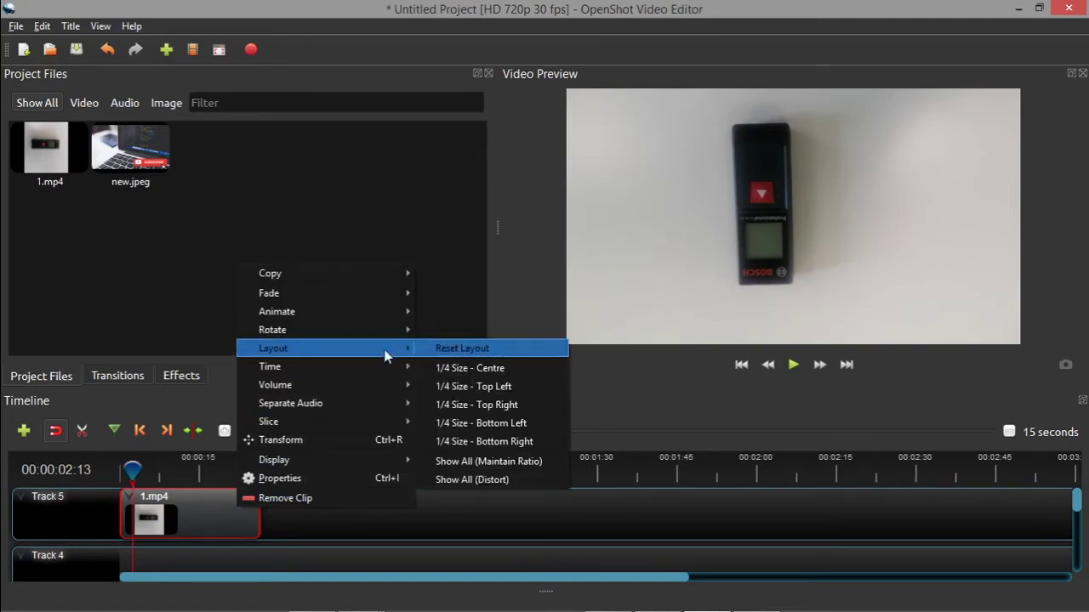
{"action": "left_click", "coordinate": [465, 349]}
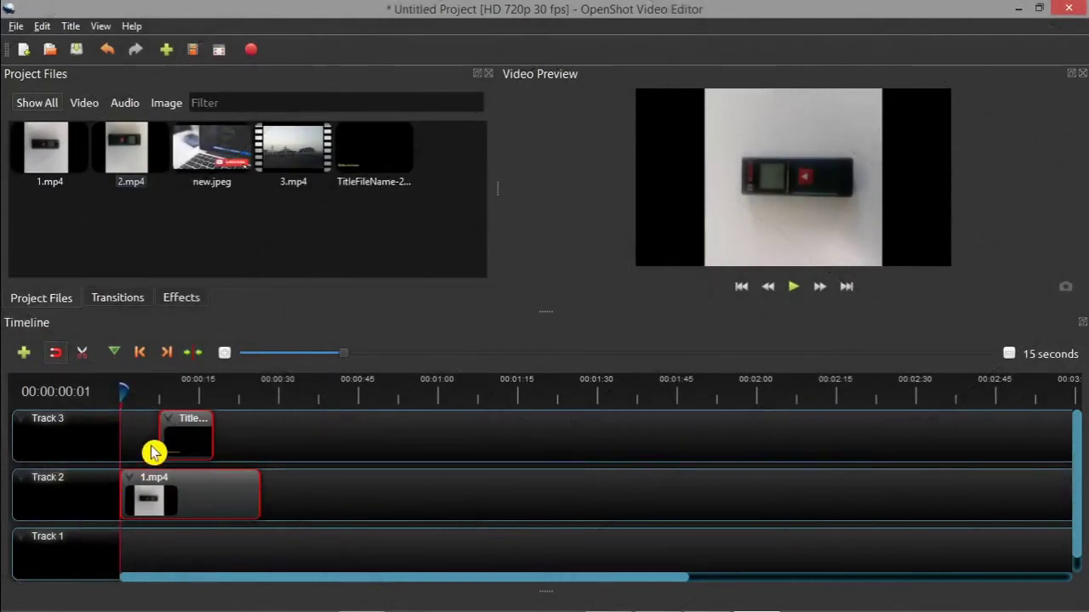
{"action": "right_click", "coordinate": [177, 484]}
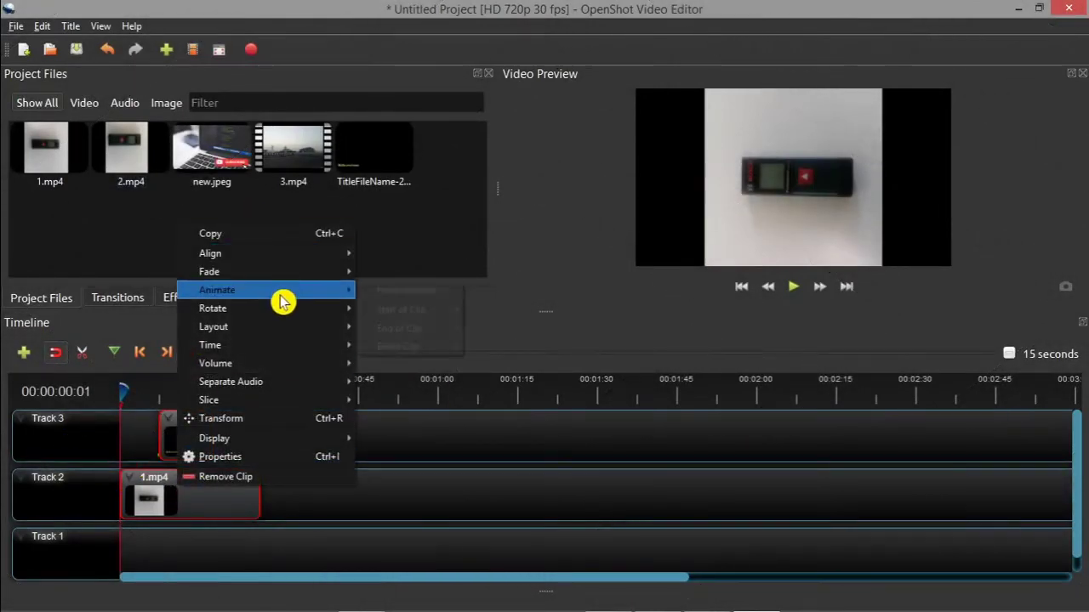
{"action": "mouse_move", "coordinate": [282, 311]}
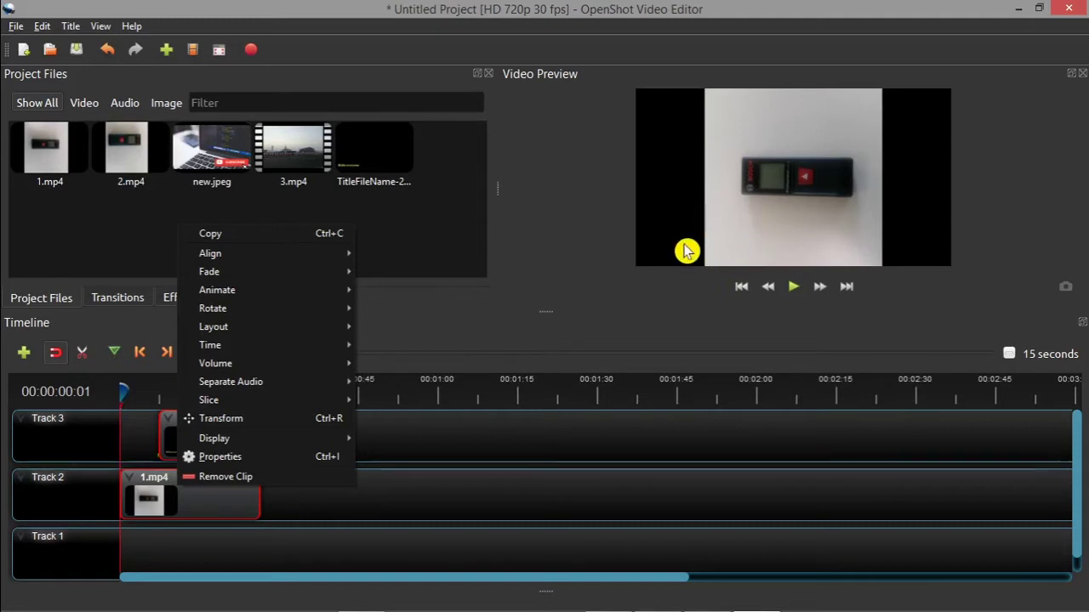
{"action": "left_click", "coordinate": [606, 240]}
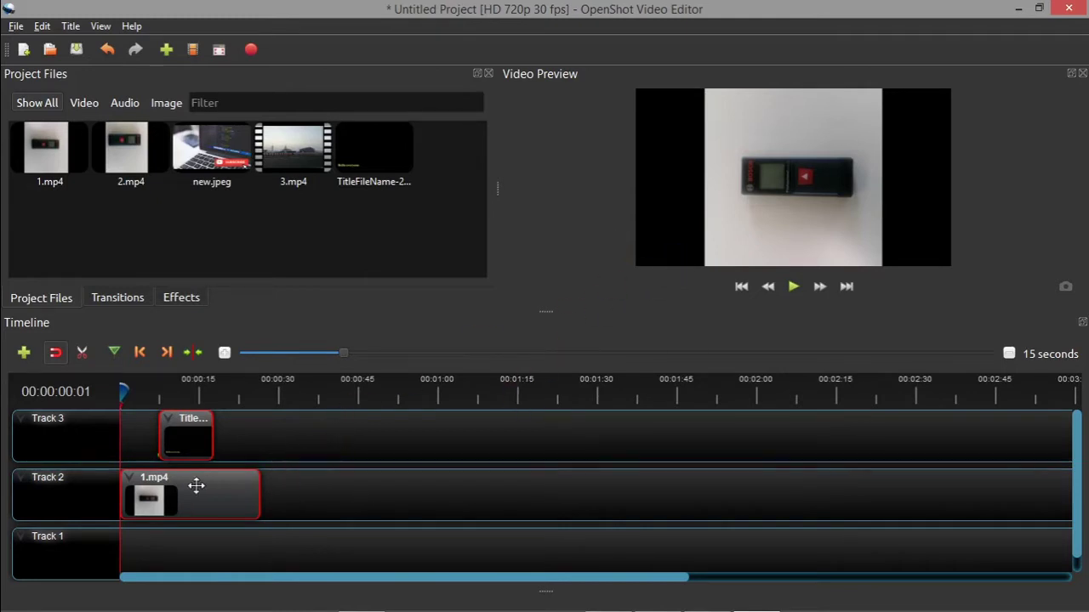
Step: Clear the timeline selection, select only the 1.mp4 clip on Track 2 and open its properties
{"action": "left_click", "coordinate": [311, 456]}
{"action": "left_click", "coordinate": [360, 489]}
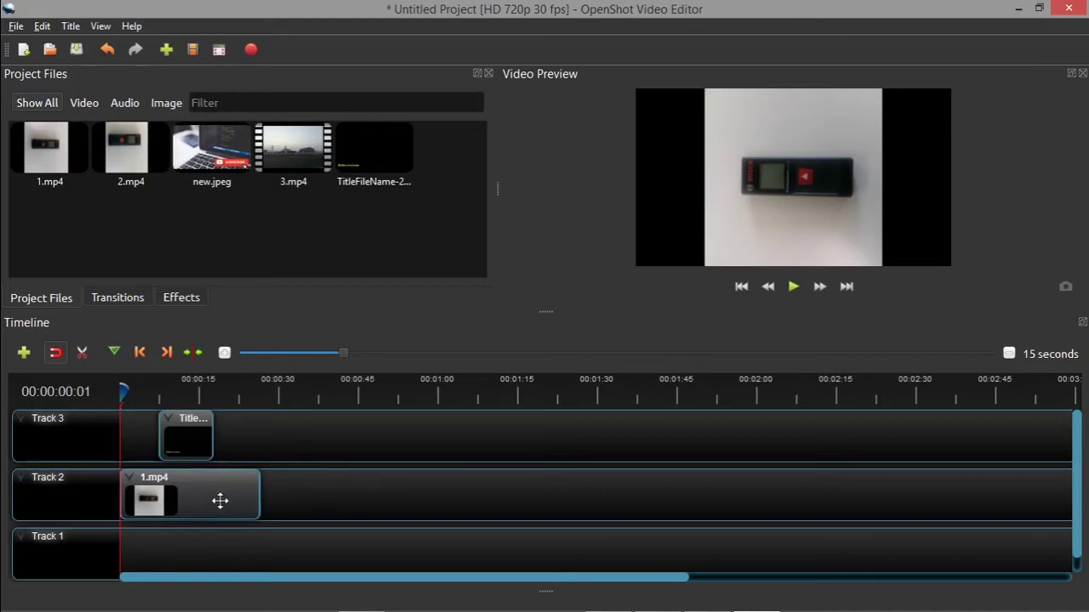
{"action": "left_click", "coordinate": [220, 500]}
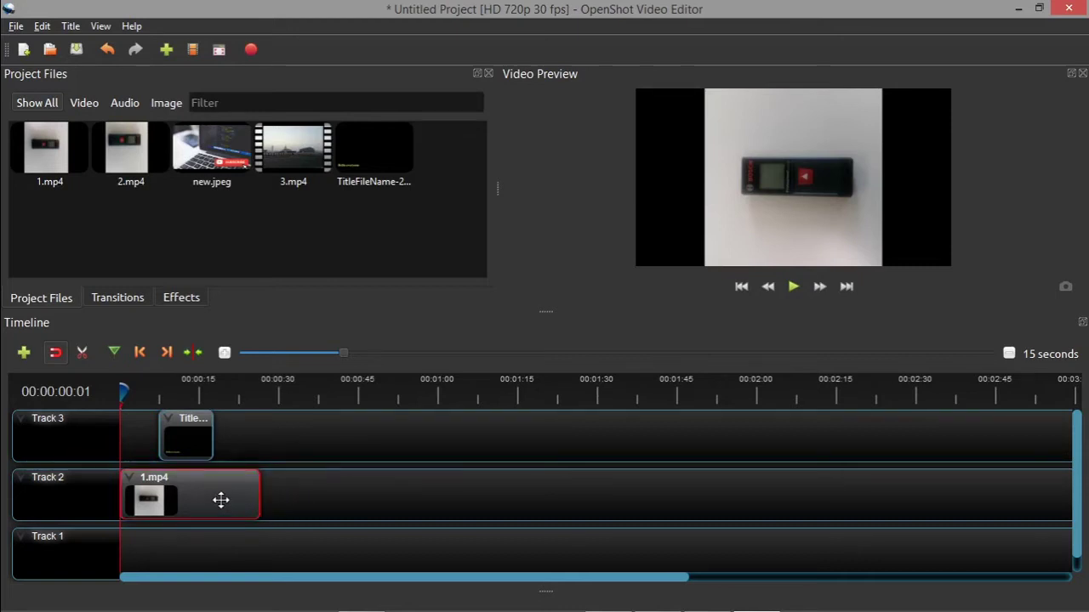
{"action": "right_click", "coordinate": [221, 501]}
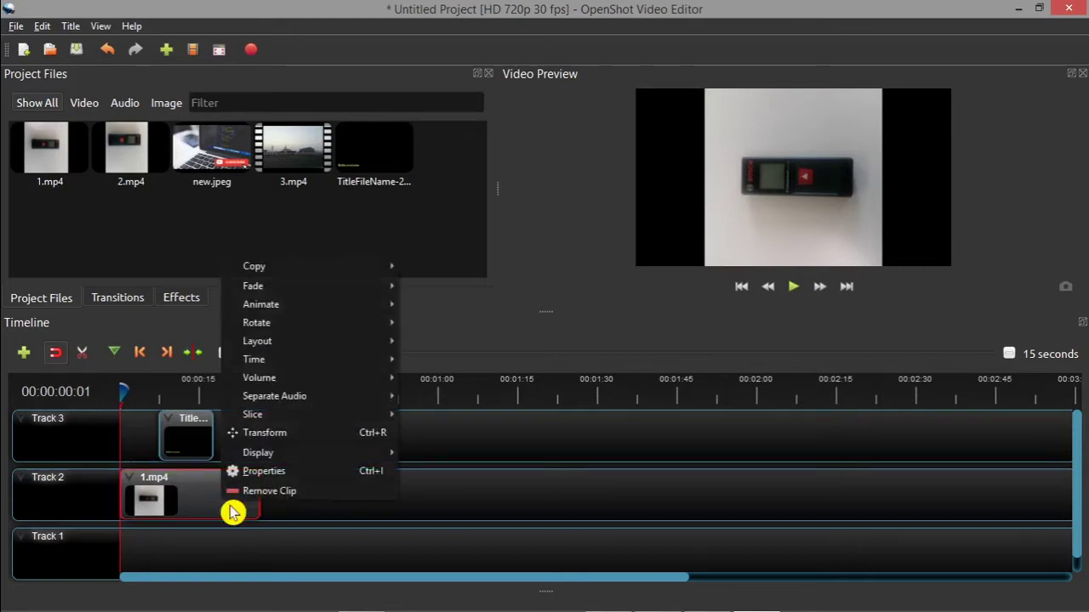
{"action": "left_click", "coordinate": [257, 472]}
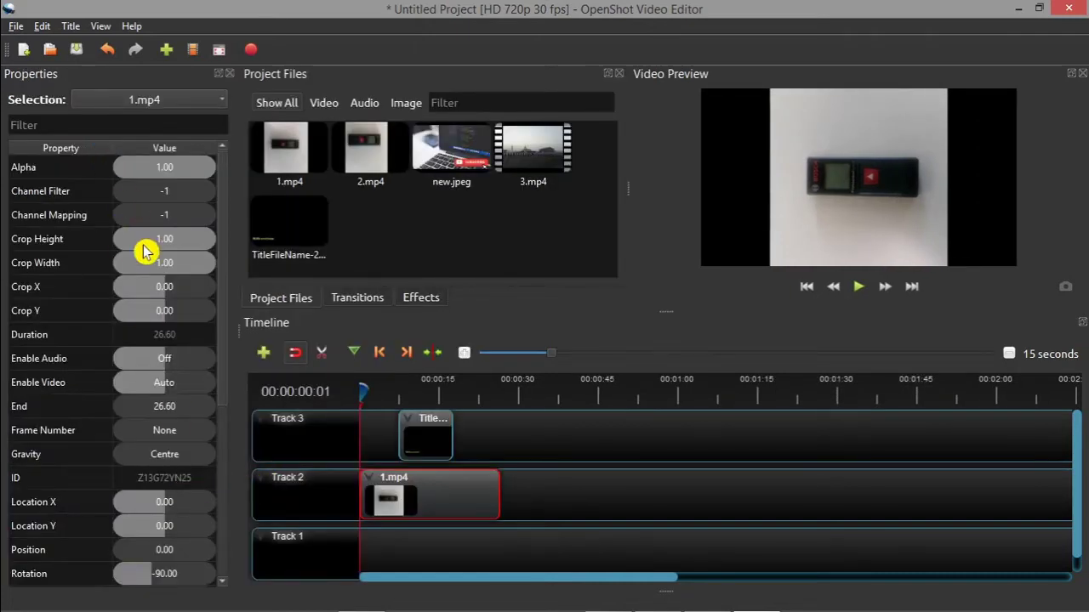
Step: Set the Rotation property of the 1.mp4 clip on Track 2 to 360
{"action": "scroll", "coordinate": [58, 385], "scroll_direction": "down", "scroll_amount": 1}
{"action": "scroll", "coordinate": [58, 384], "scroll_direction": "down", "scroll_amount": 1}
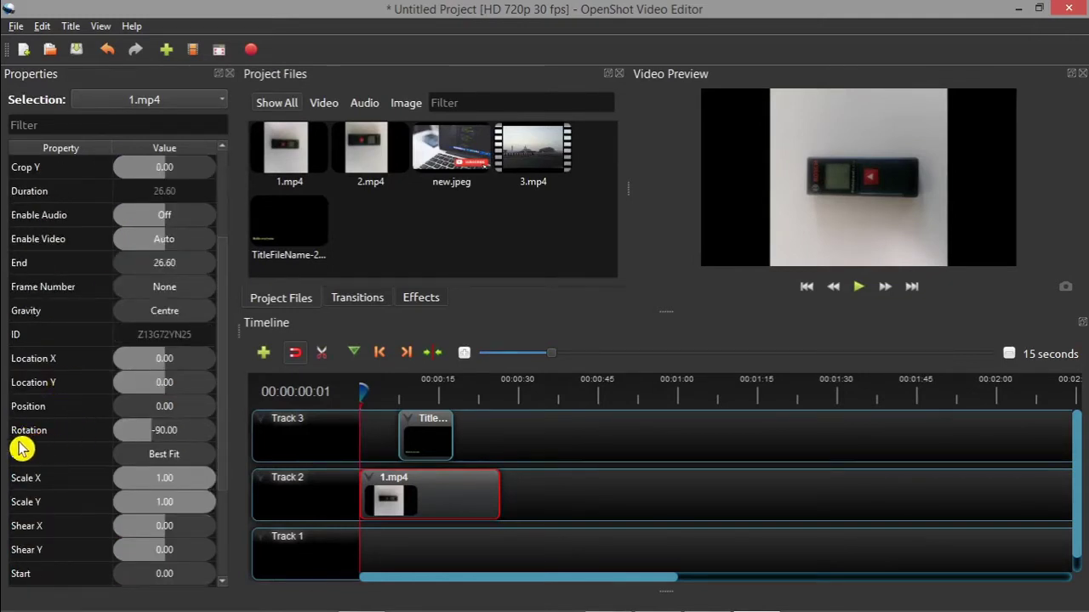
{"action": "double_click", "coordinate": [167, 434]}
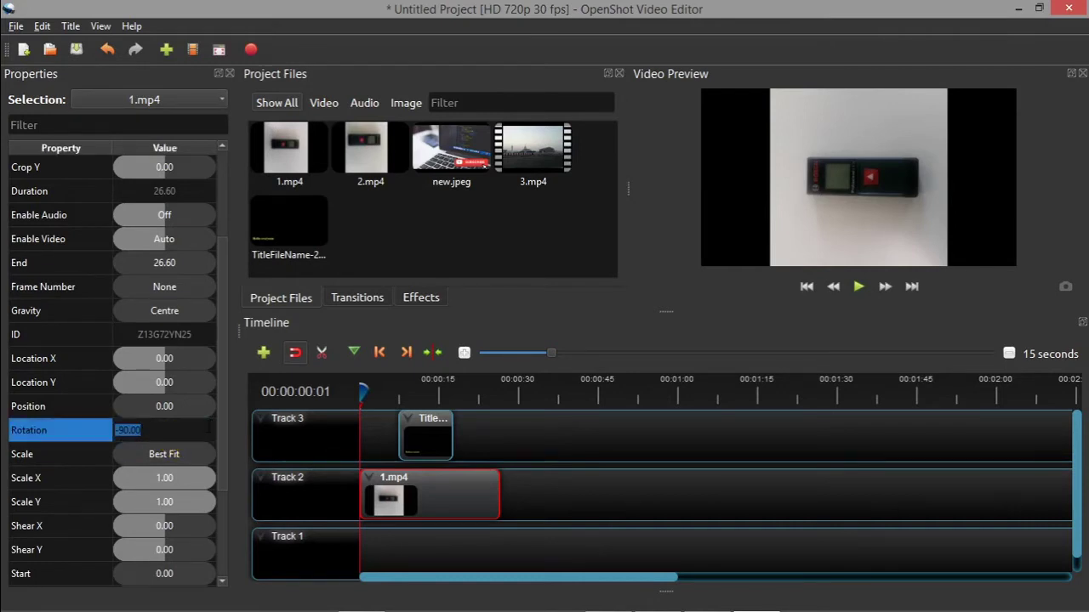
{"action": "type", "text": "360"}
{"action": "left_click", "coordinate": [176, 429]}
{"action": "key", "text": "Return"}
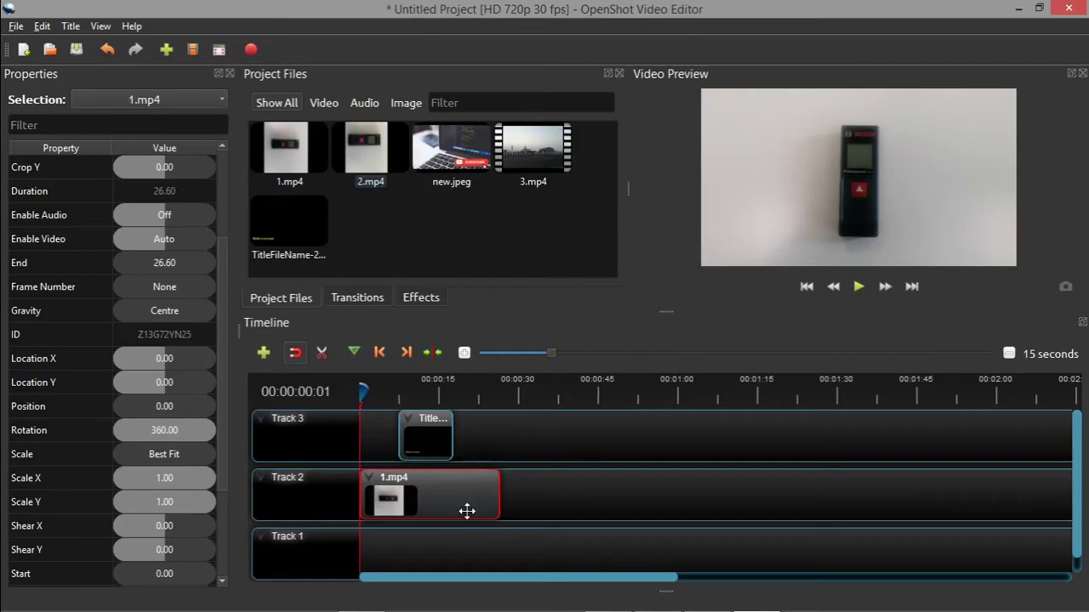
Step: Switch the workspace to the view that shows only the project files, video preview and timeline, without the clip properties
{"action": "scroll", "coordinate": [142, 350], "scroll_direction": "down", "scroll_amount": 2}
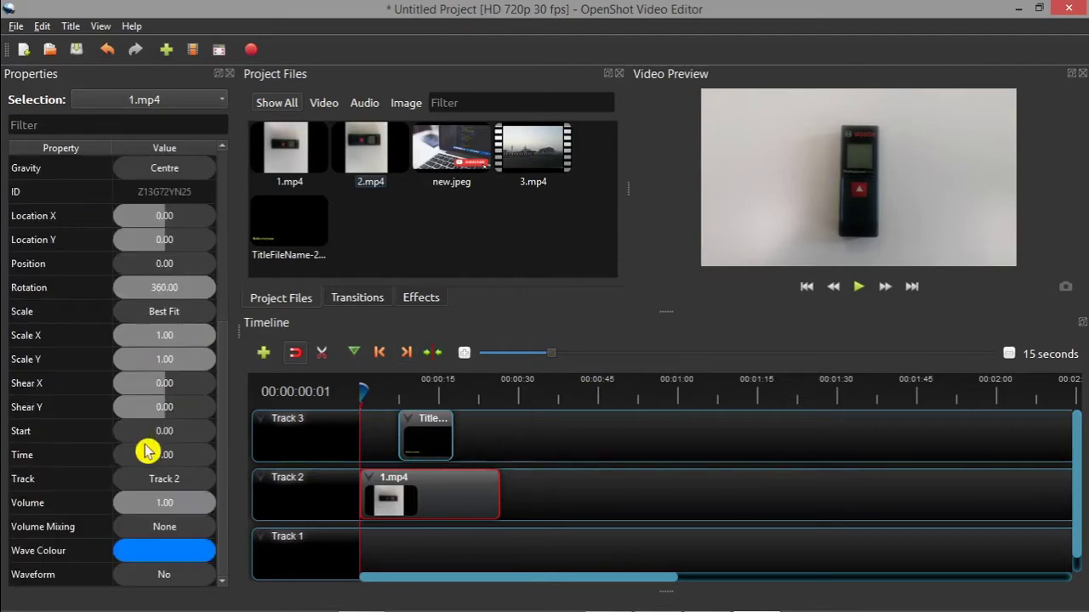
{"action": "scroll", "coordinate": [145, 453], "scroll_direction": "up", "scroll_amount": 3}
{"action": "left_click", "coordinate": [101, 27]}
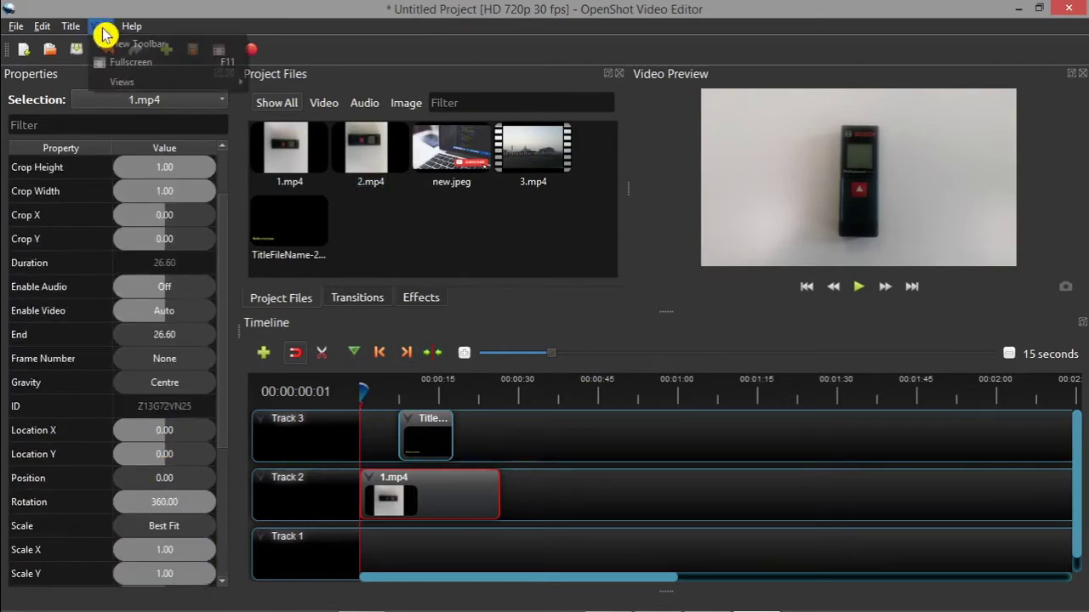
{"action": "mouse_move", "coordinate": [133, 88]}
{"action": "left_click", "coordinate": [330, 91]}
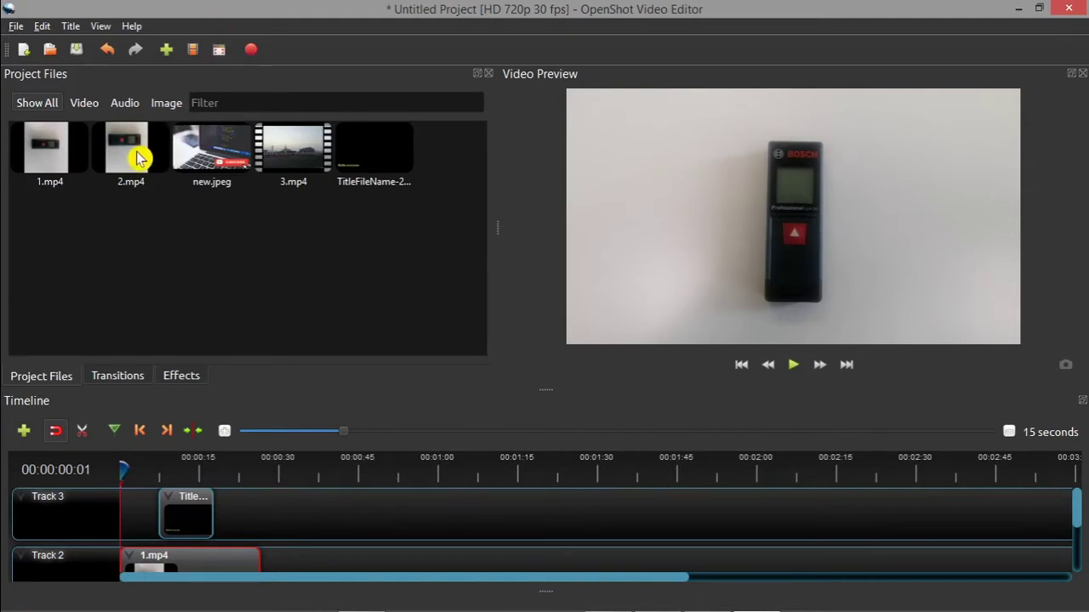
{"action": "left_click_drag", "start_coordinate": [138, 158], "coordinate": [389, 516]}
{"action": "right_click", "coordinate": [537, 526]}
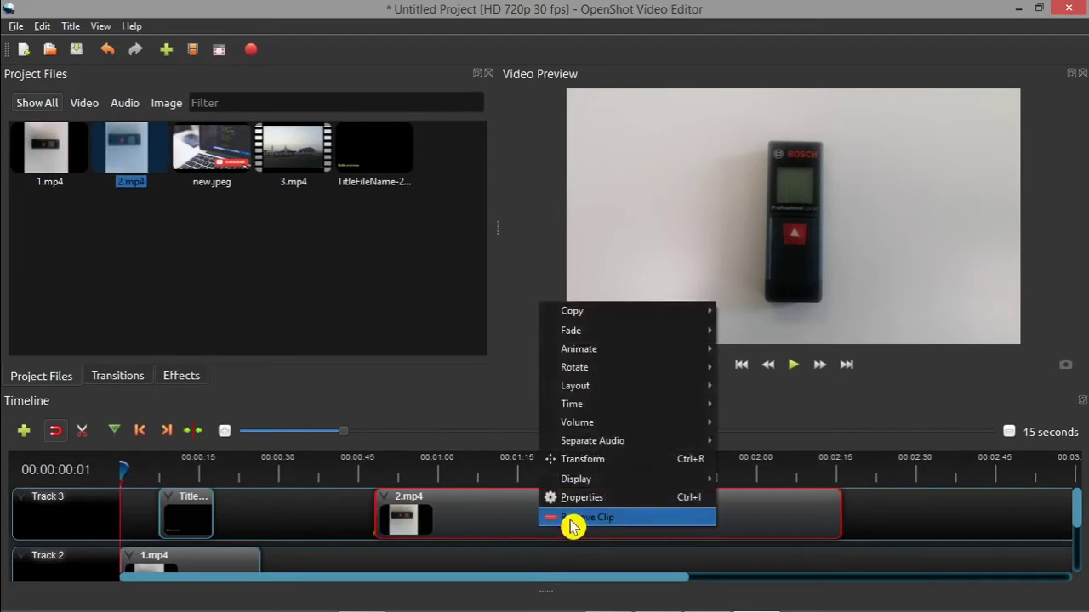
{"action": "left_click", "coordinate": [571, 520]}
Step: Add a second 1.mp4 clip to the timeline, enlarge the timeline area, and place the clip on Track 2 at about 50 seconds
{"action": "left_click_drag", "start_coordinate": [51, 157], "coordinate": [535, 534]}
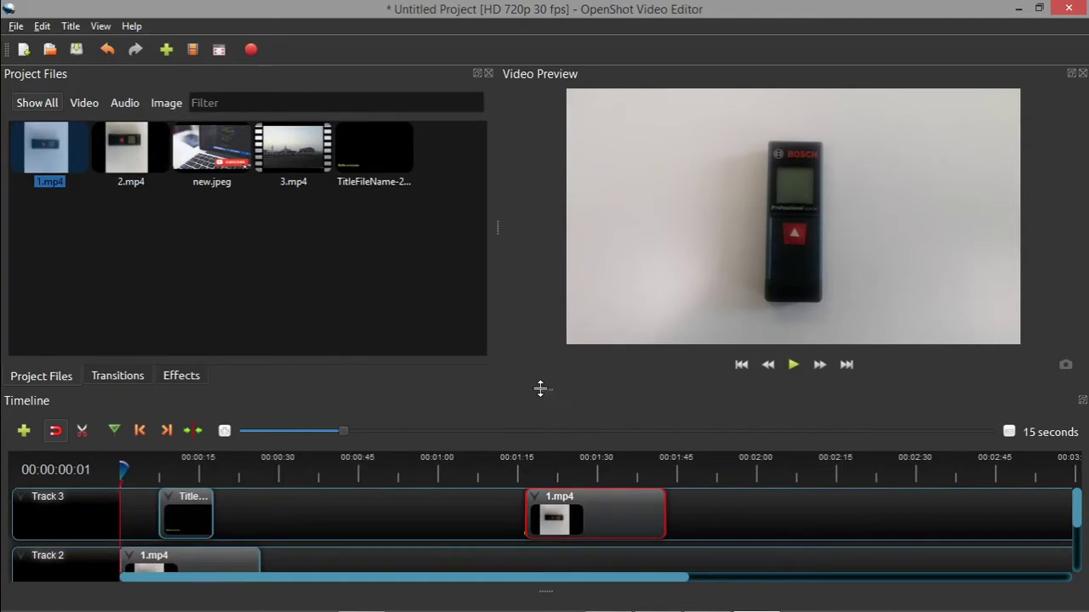
{"action": "left_click_drag", "start_coordinate": [540, 389], "coordinate": [552, 304]}
{"action": "left_click_drag", "start_coordinate": [594, 445], "coordinate": [439, 498]}
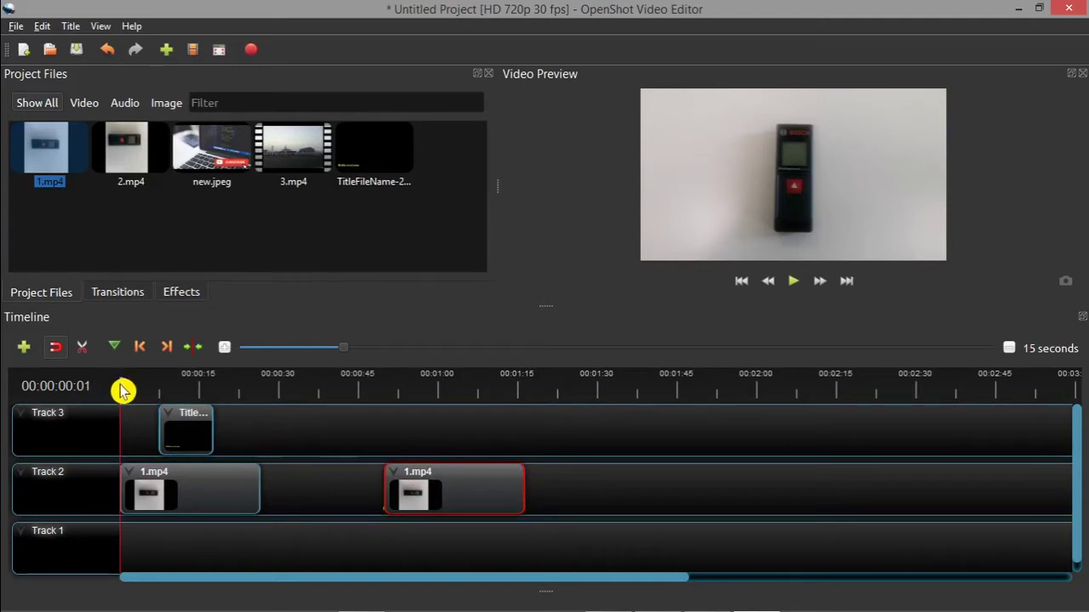
Step: Move the playhead to 00:00:51:24 and turn on Transform for the second 1.mp4 clip on Track 2
{"action": "left_click_drag", "start_coordinate": [122, 391], "coordinate": [394, 390]}
{"action": "left_click", "coordinate": [320, 388]}
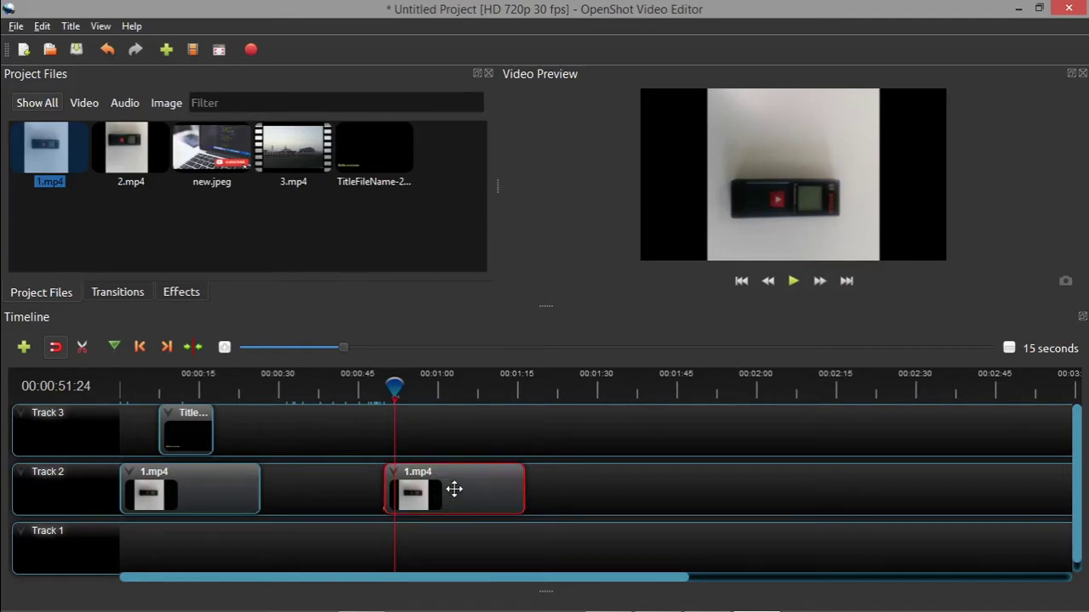
{"action": "right_click", "coordinate": [459, 495]}
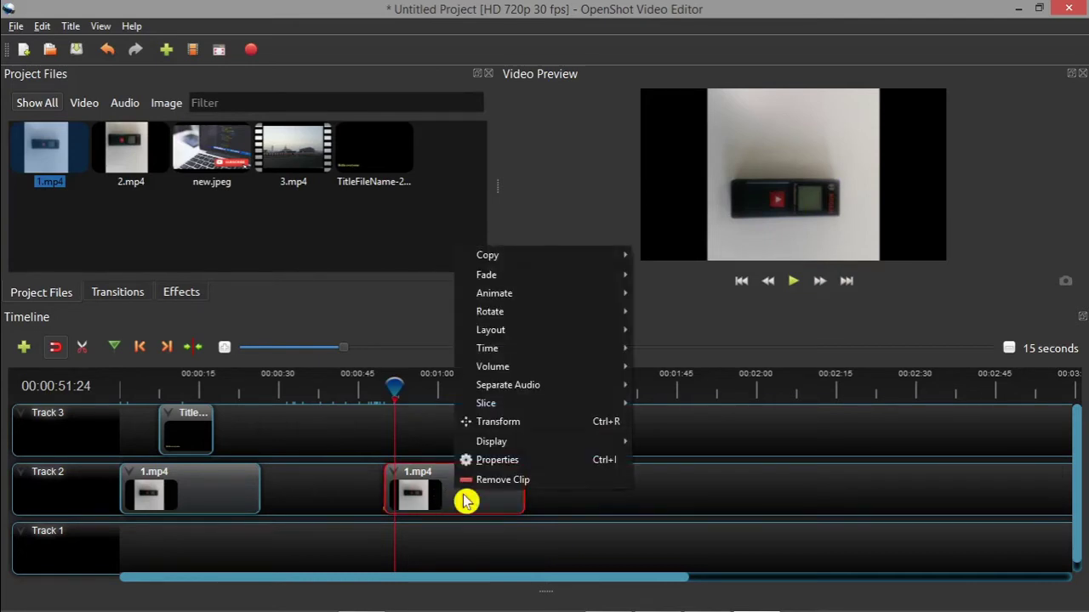
{"action": "left_click", "coordinate": [496, 422]}
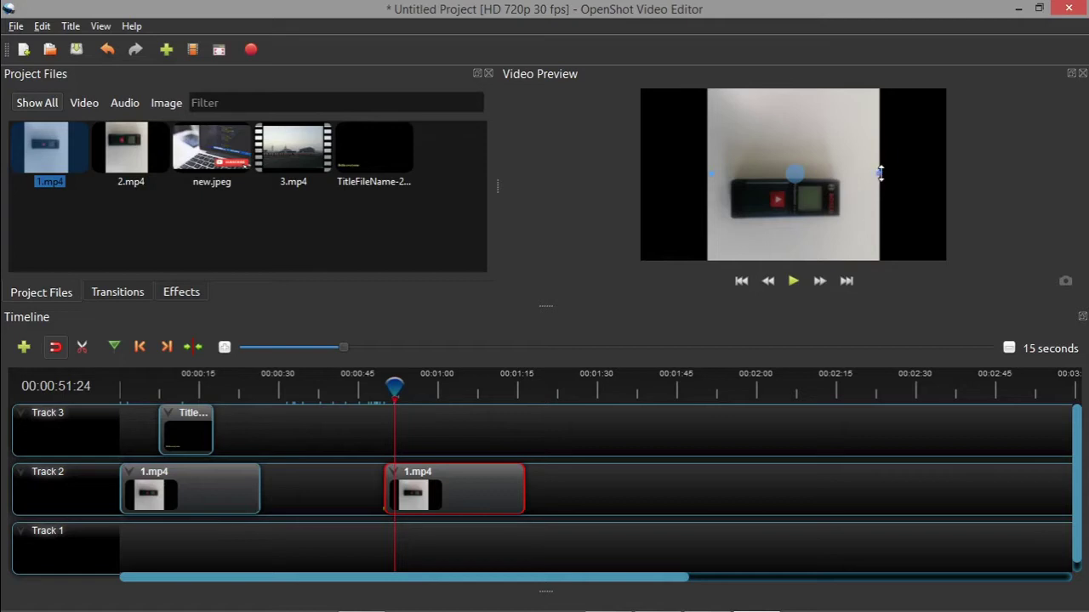
Step: Try to resize the second 1.mp4 clip with its side handles in the video preview, undoing each attempt
{"action": "left_click", "coordinate": [880, 175]}
{"action": "left_click", "coordinate": [878, 174]}
{"action": "mouse_move", "coordinate": [878, 172]}
{"action": "left_mouse_down"}
{"action": "mouse_move", "coordinate": [896, 173]}
{"action": "mouse_move", "coordinate": [901, 187]}
{"action": "mouse_move", "coordinate": [815, 205]}
{"action": "left_mouse_up"}
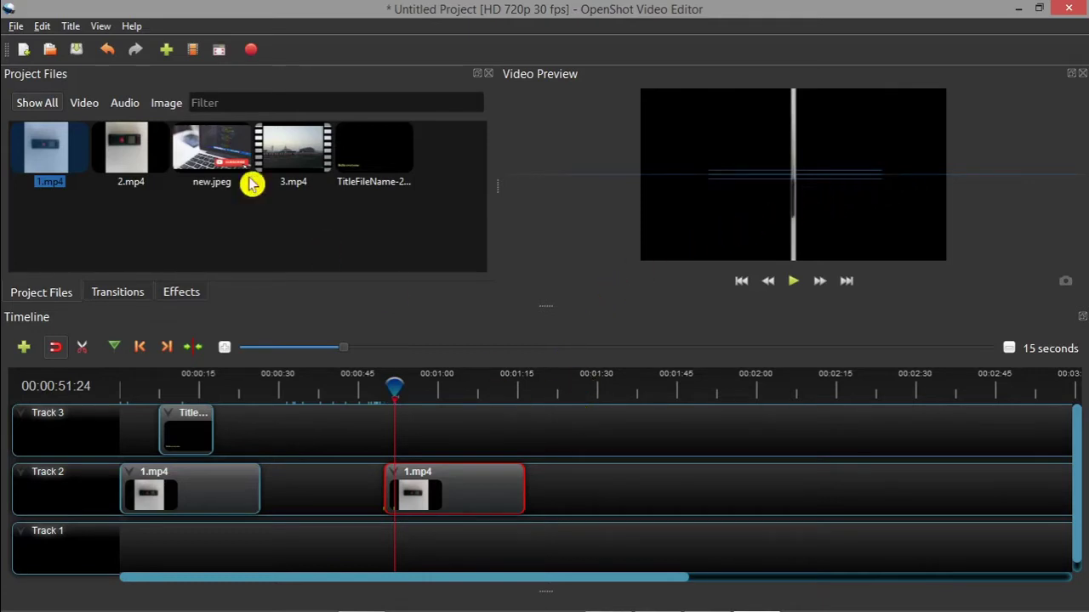
{"action": "left_click", "coordinate": [109, 55]}
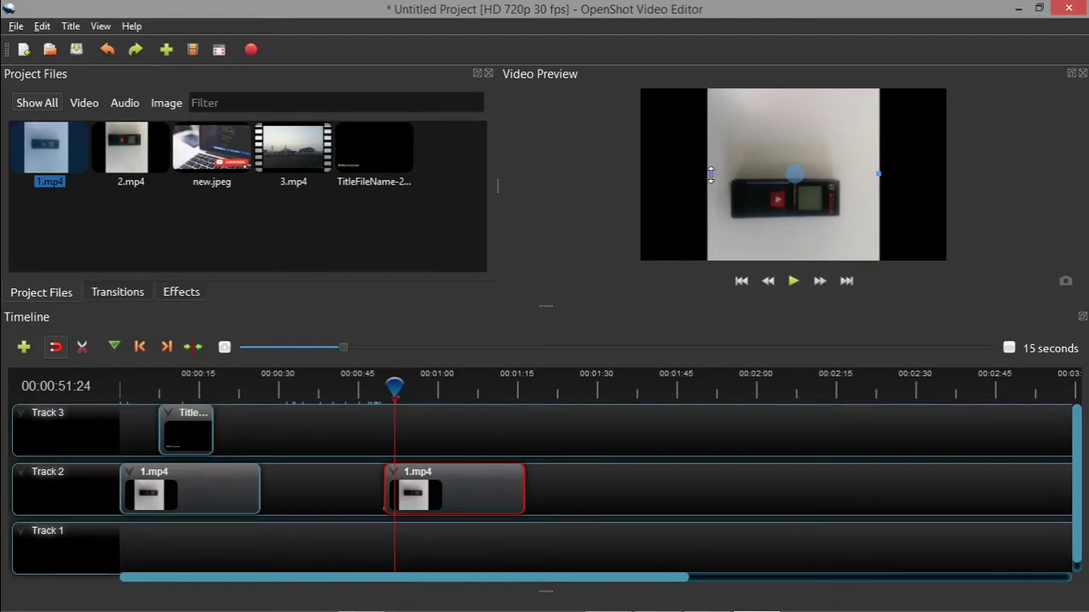
{"action": "left_click_drag", "start_coordinate": [710, 175], "coordinate": [695, 172]}
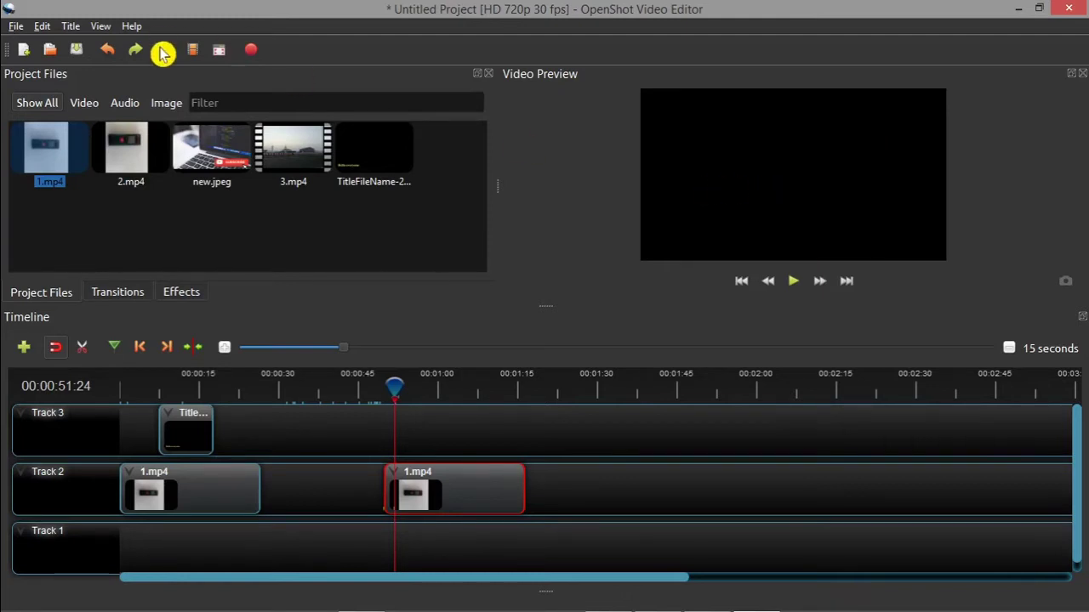
{"action": "left_click", "coordinate": [109, 53]}
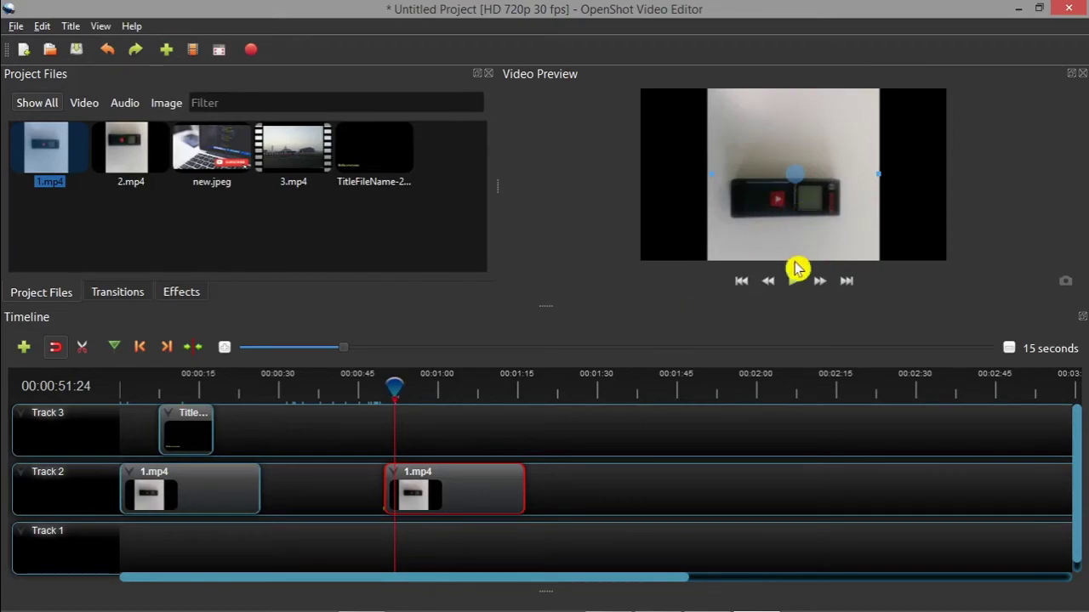
Step: Switch to the desktop, search for Control Panel, and open its Mouse settings
{"action": "key", "text": "super+d"}
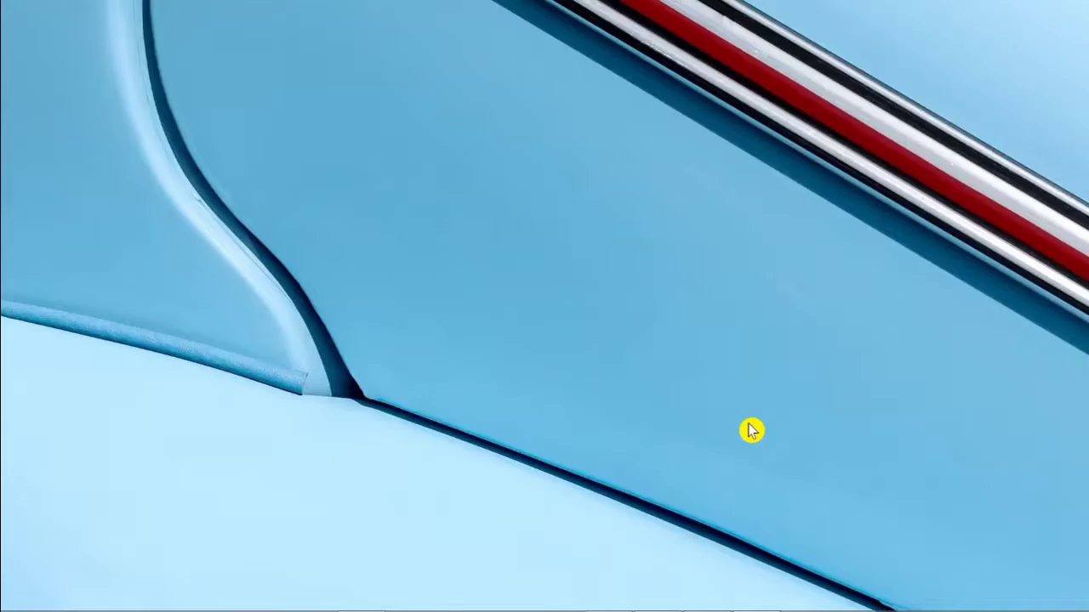
{"action": "key", "text": "super+s"}
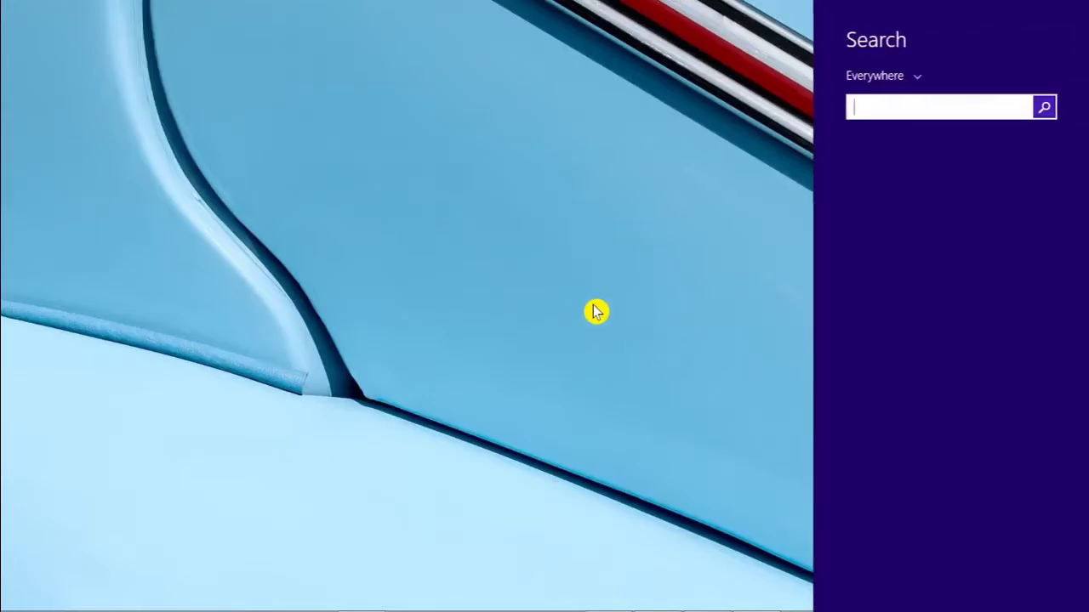
{"action": "type", "text": "c"}
{"action": "type", "text": "ontrol Panel"}
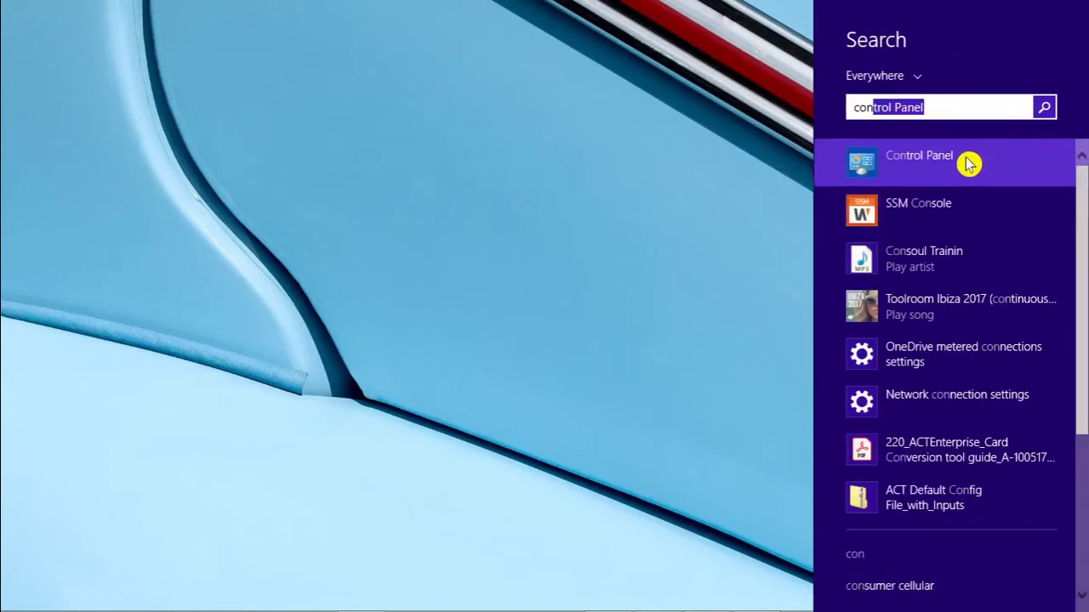
{"action": "left_click", "coordinate": [968, 165]}
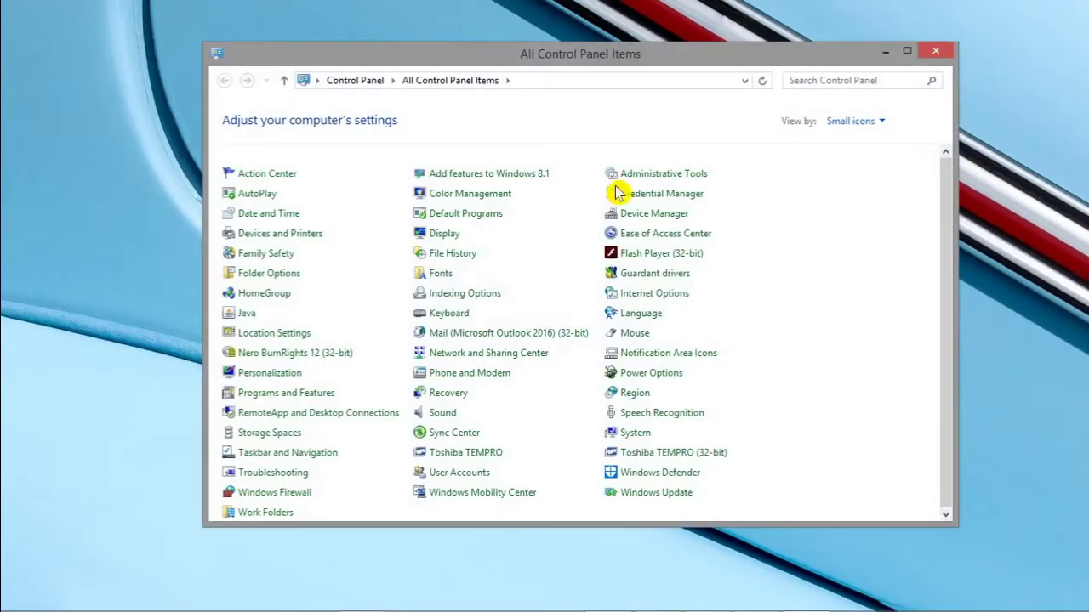
{"action": "left_click", "coordinate": [640, 336]}
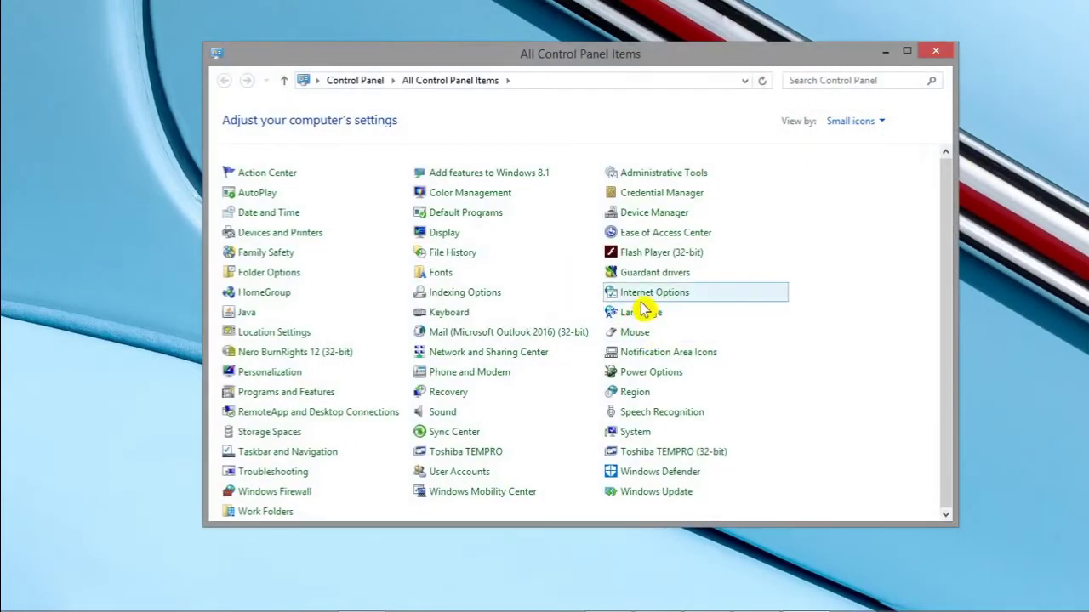
Step: Restore the default Normal Select mouse pointer, apply it, close the Mouse settings and Control Panel, and return to OpenShot
{"action": "left_click", "coordinate": [201, 103]}
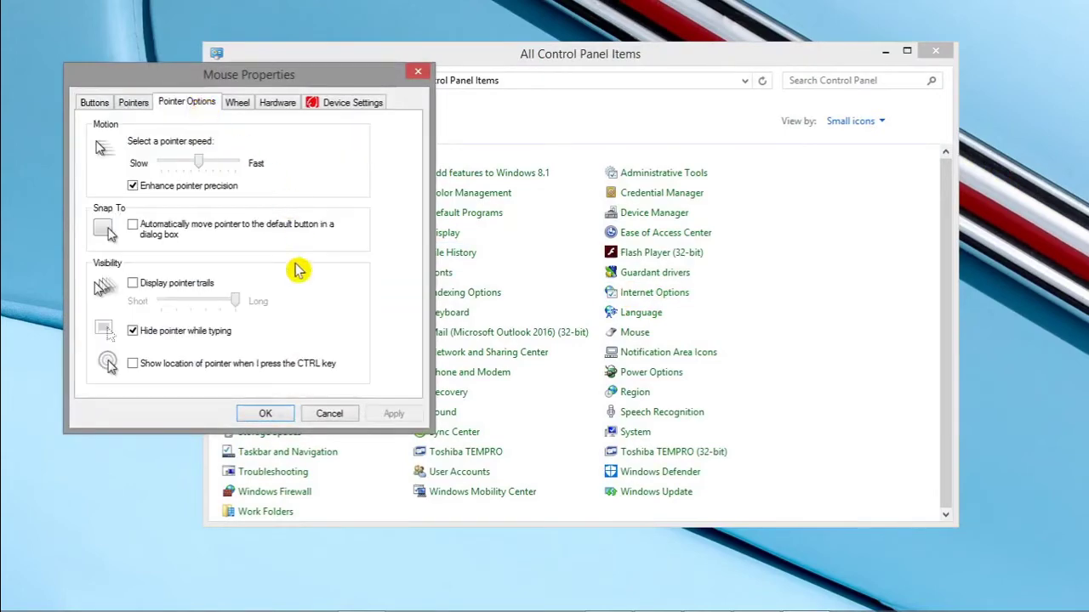
{"action": "left_click", "coordinate": [139, 104]}
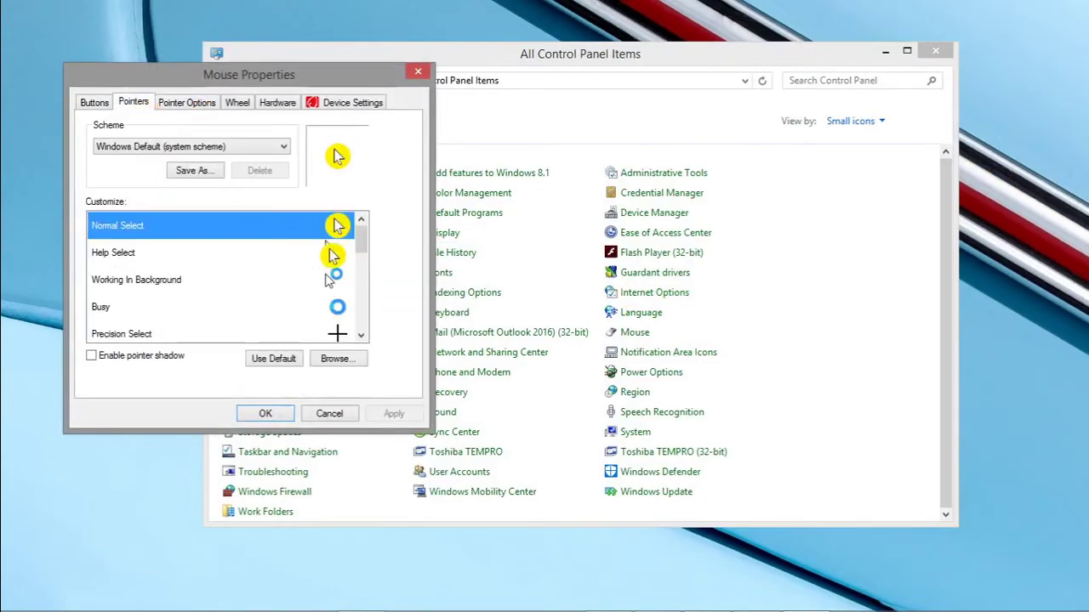
{"action": "left_click", "coordinate": [273, 358]}
{"action": "left_click", "coordinate": [392, 415]}
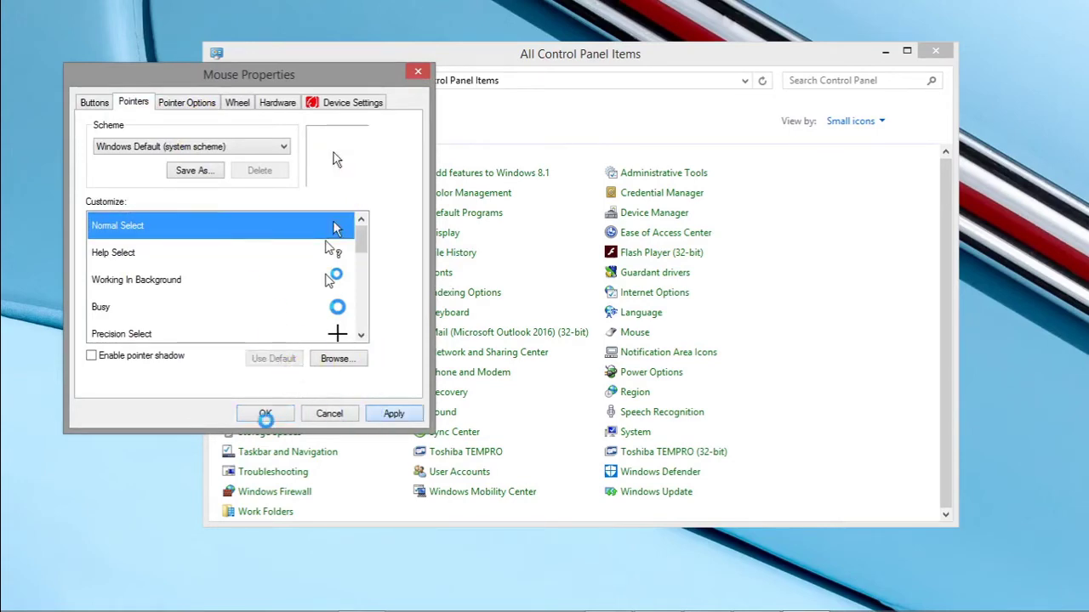
{"action": "key", "text": "Return"}
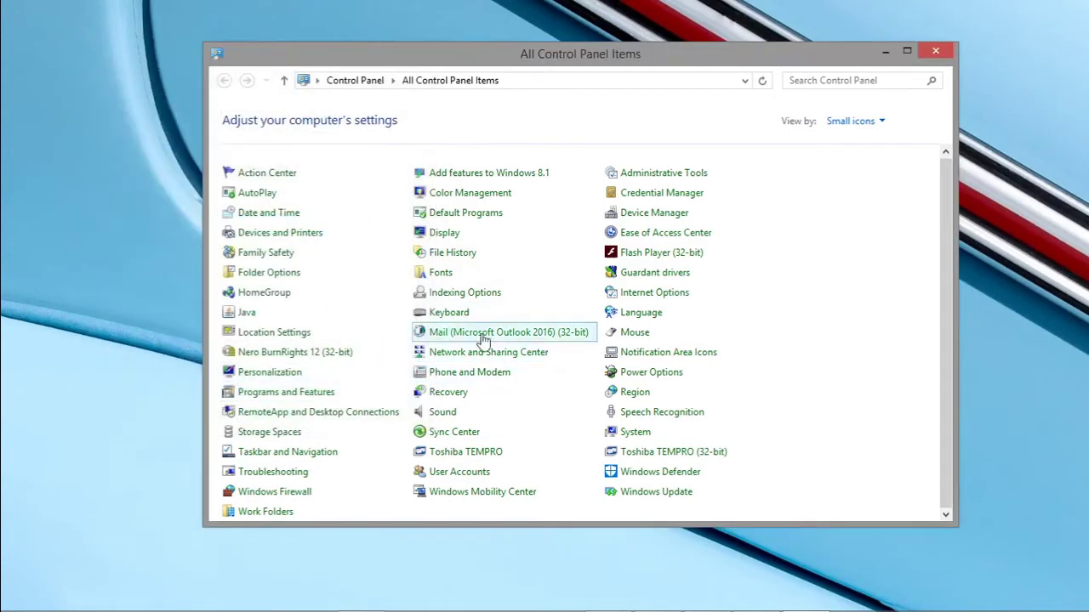
{"action": "left_click", "coordinate": [937, 53]}
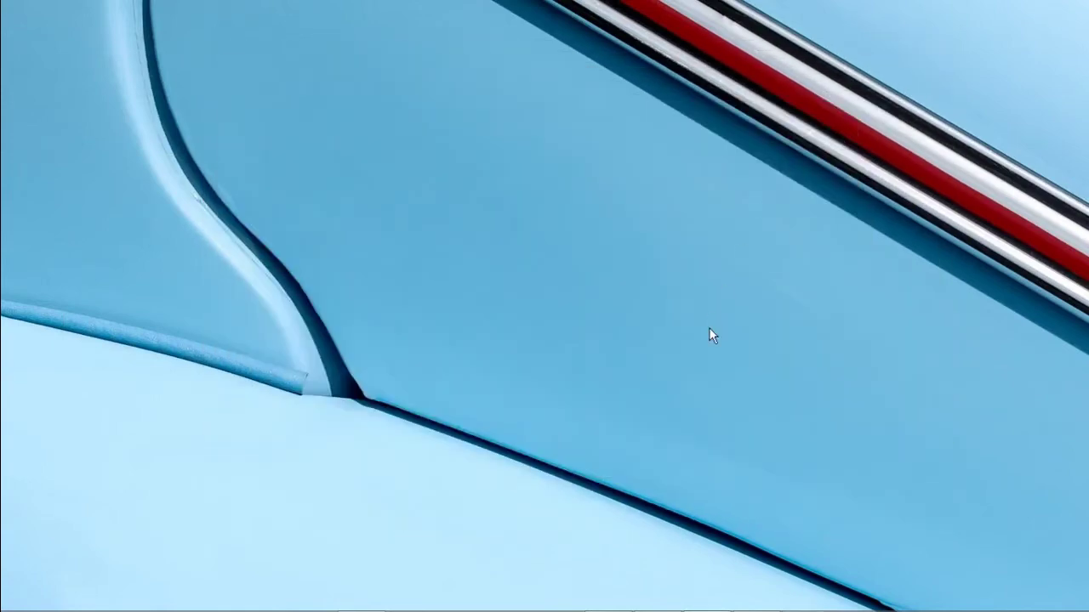
{"action": "left_click", "coordinate": [753, 597]}
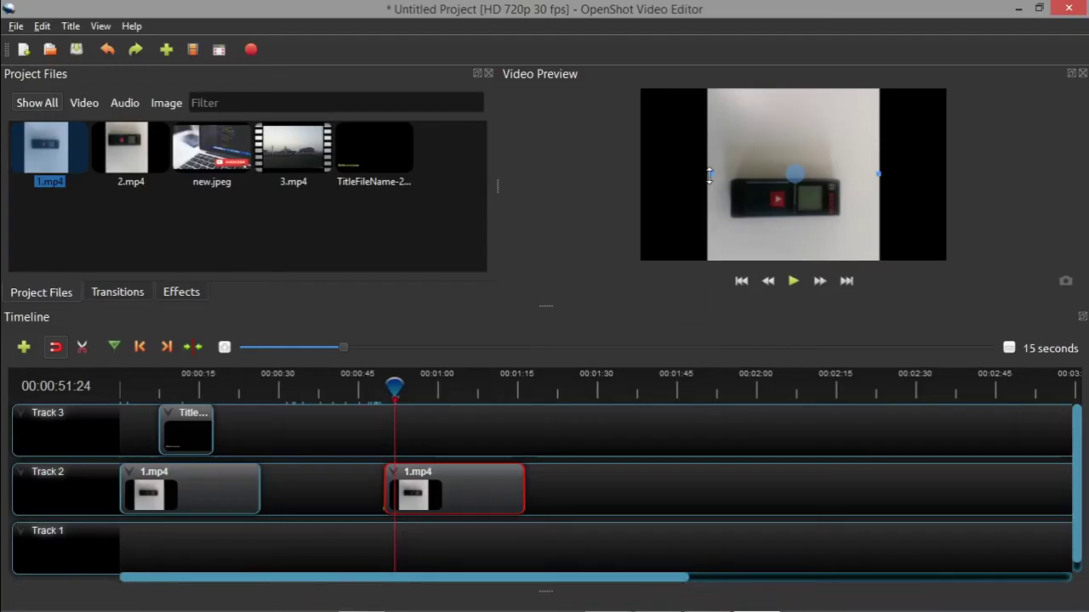
Step: Try to move the second 1.mp4 clip with its centre handle in the video preview, and undo the change
{"action": "left_click", "coordinate": [788, 173]}
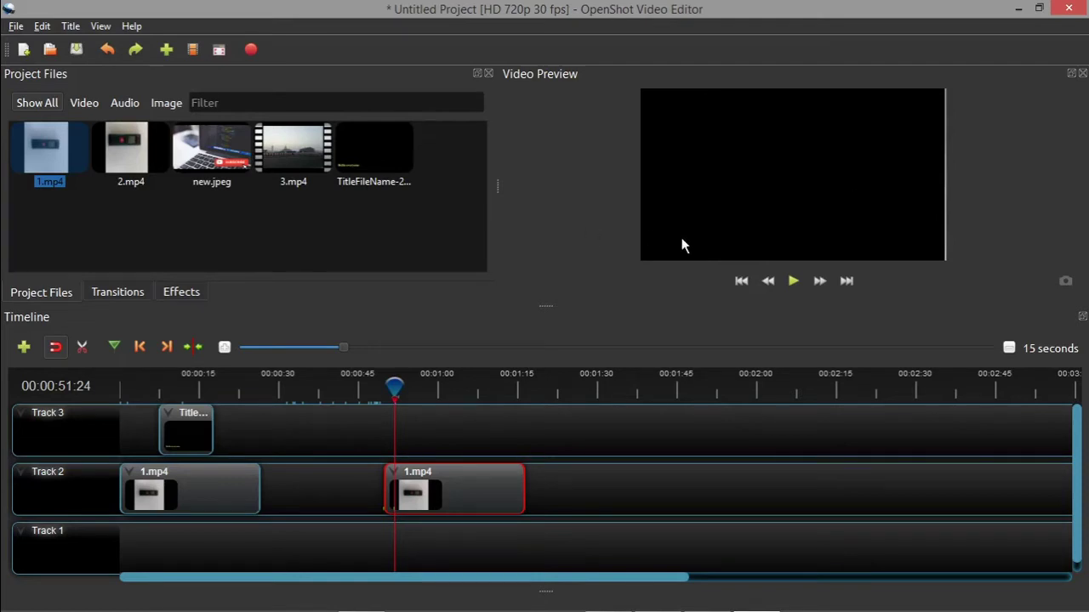
{"action": "left_click", "coordinate": [113, 52]}
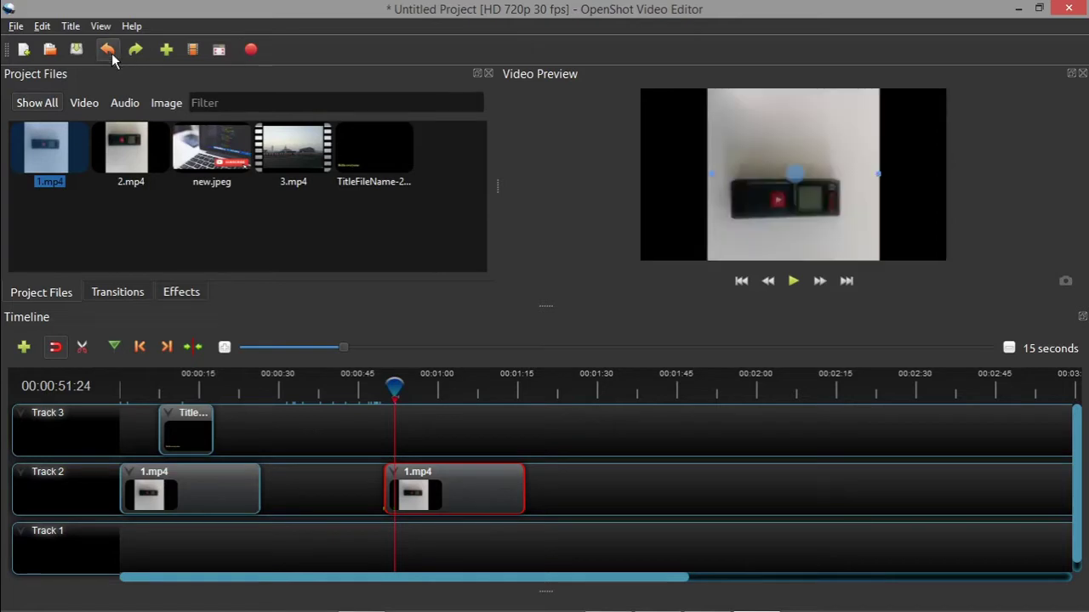
Step: Examine the Slice options of the second 1.mp4 clip on Track 2 without applying any, and deselect the clip
{"action": "right_click", "coordinate": [444, 486]}
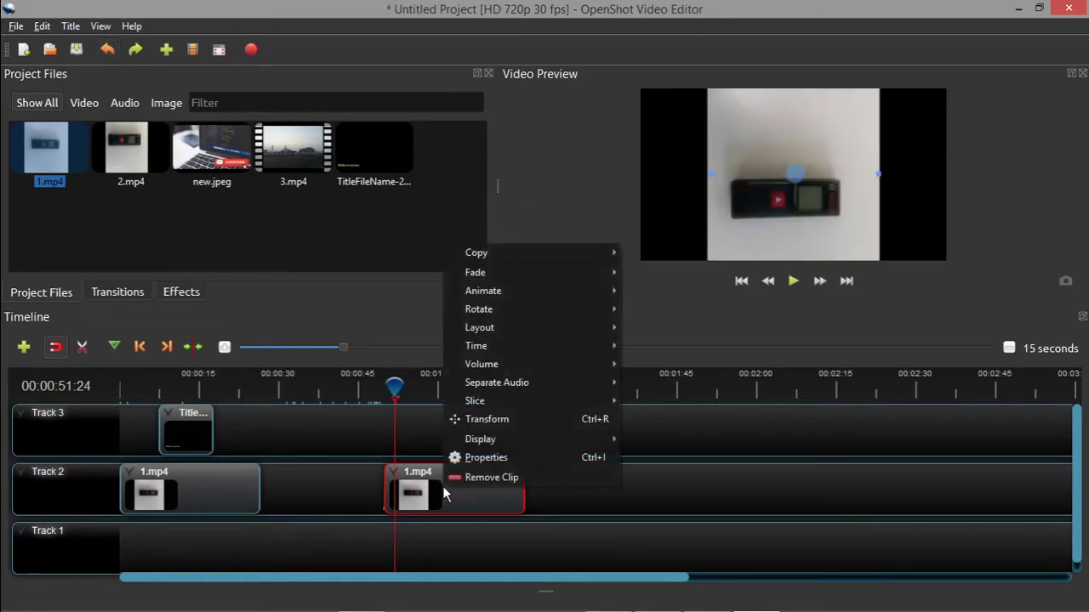
{"action": "mouse_move", "coordinate": [477, 405]}
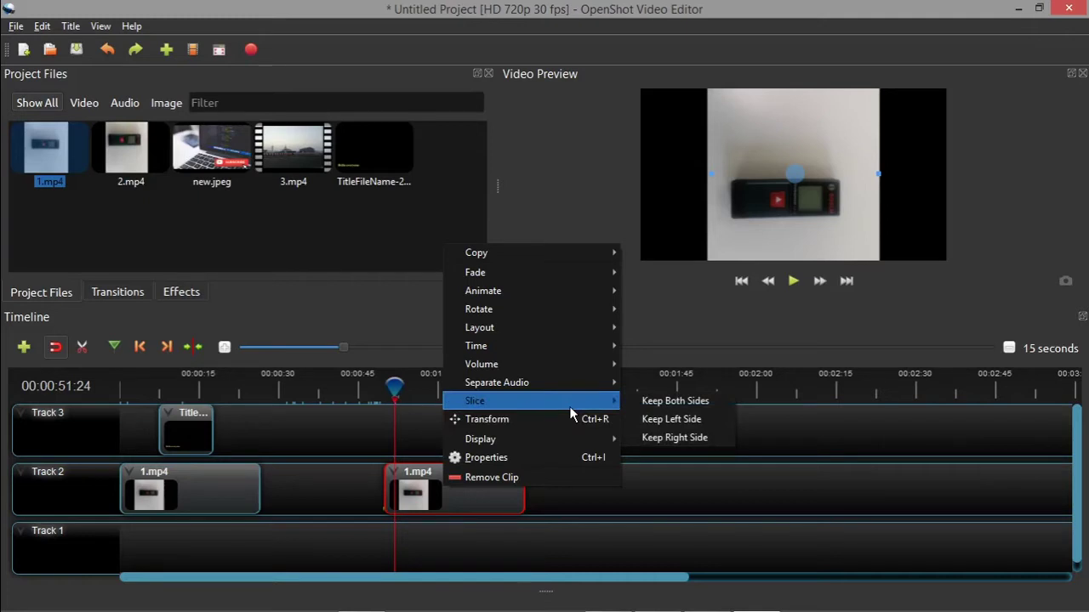
{"action": "left_click", "coordinate": [496, 569]}
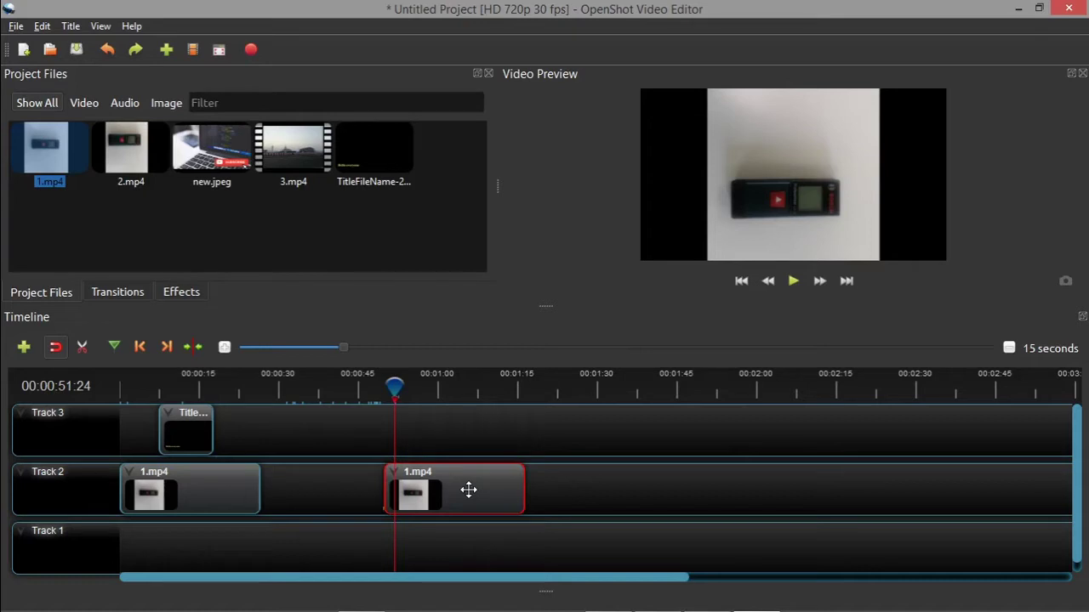
{"action": "left_click", "coordinate": [468, 490]}
{"action": "right_click", "coordinate": [453, 502]}
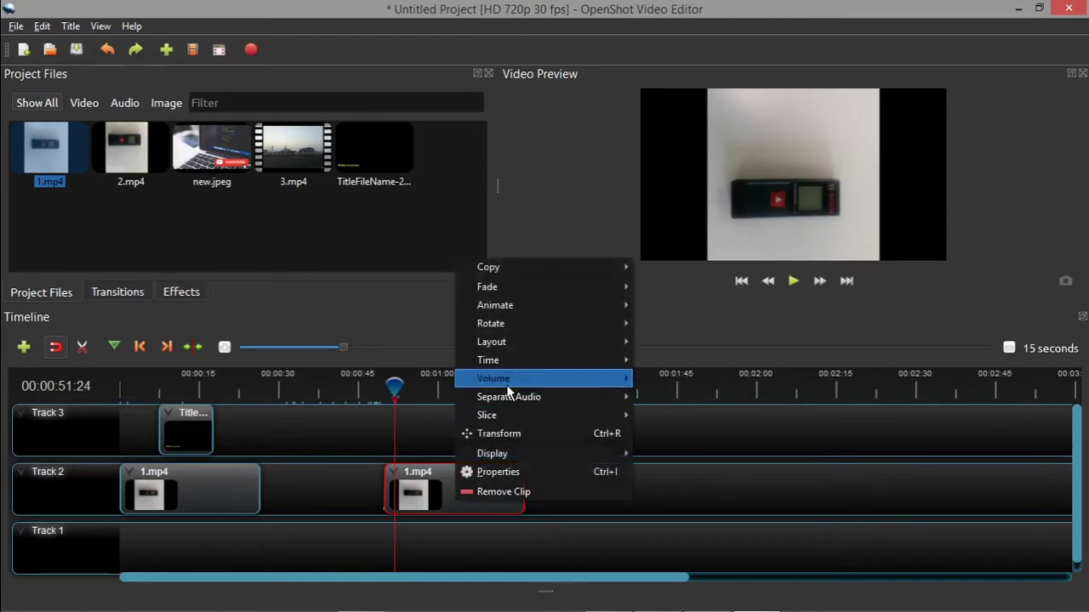
{"action": "mouse_move", "coordinate": [511, 415]}
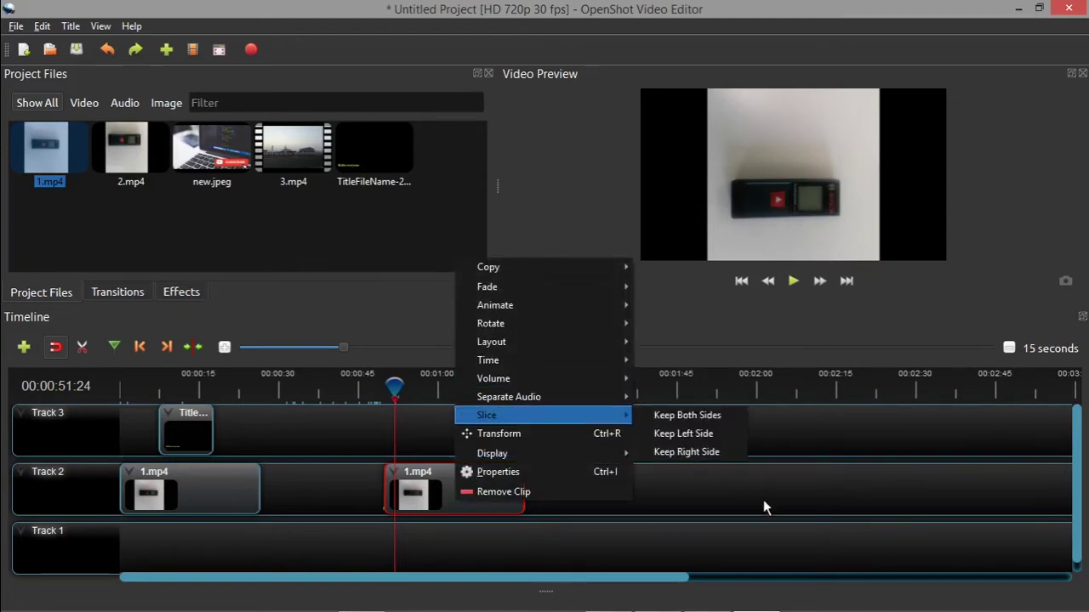
{"action": "left_click", "coordinate": [715, 502]}
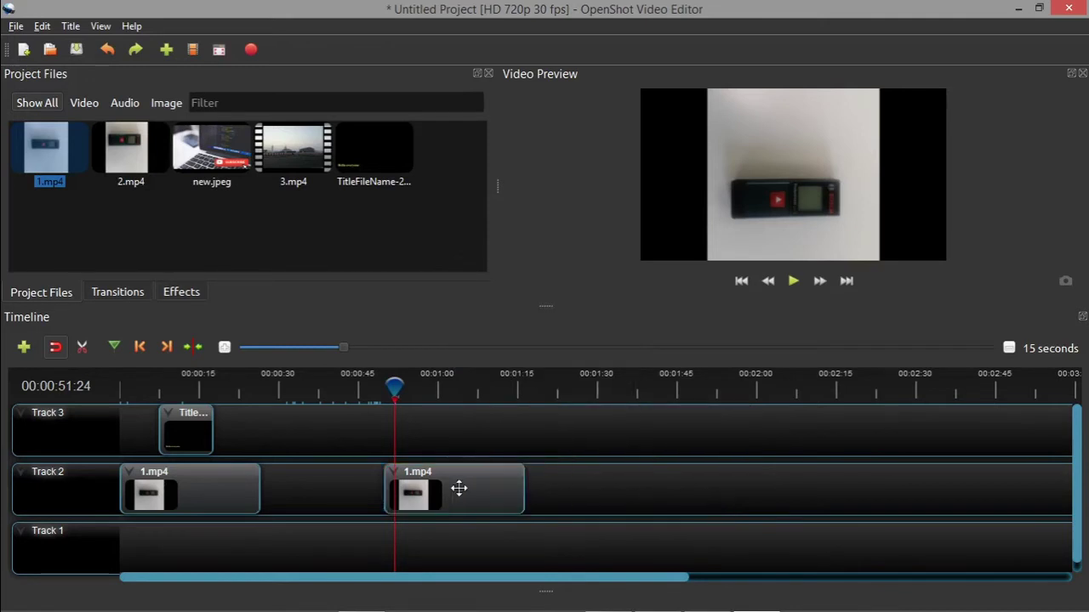
Step: Remove the second 1.mp4 clip from Track 2 and move the playhead to about 8 seconds
{"action": "right_click", "coordinate": [449, 487]}
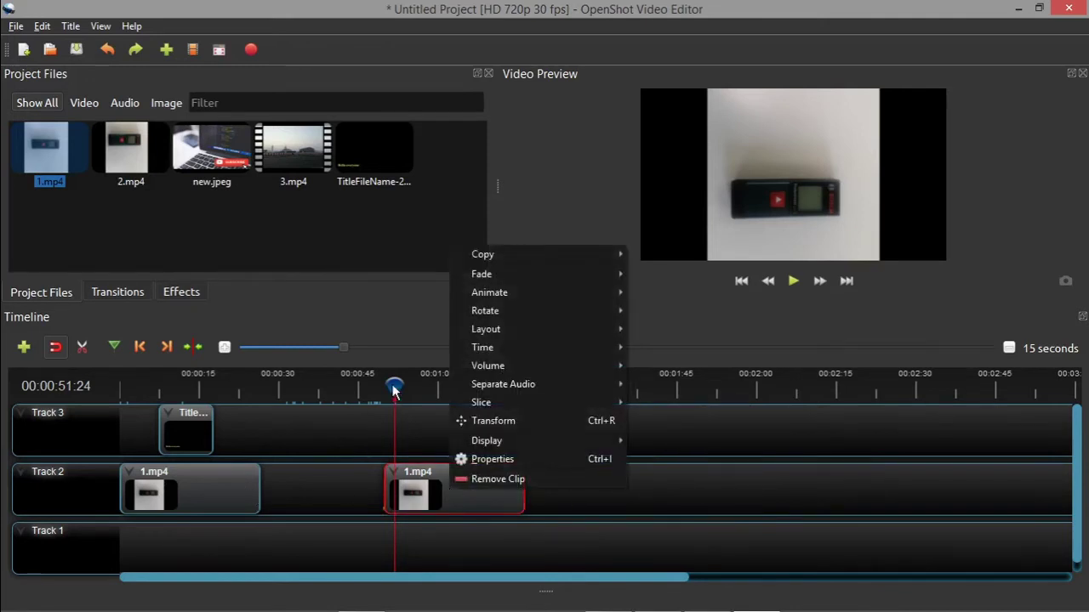
{"action": "left_click", "coordinate": [480, 501]}
{"action": "left_click_drag", "start_coordinate": [400, 384], "coordinate": [163, 384]}
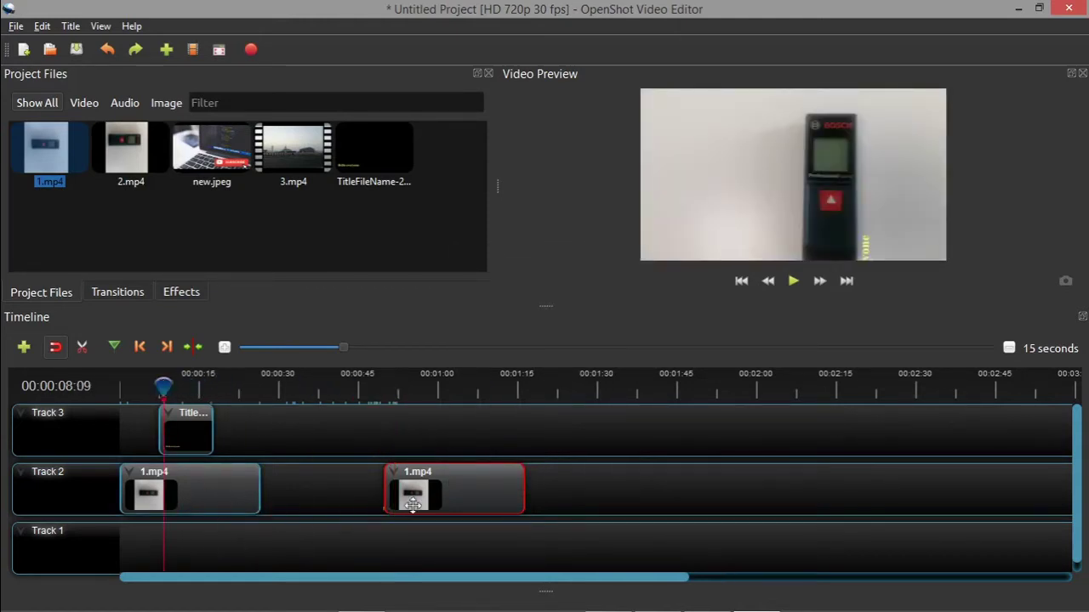
{"action": "right_click", "coordinate": [457, 505]}
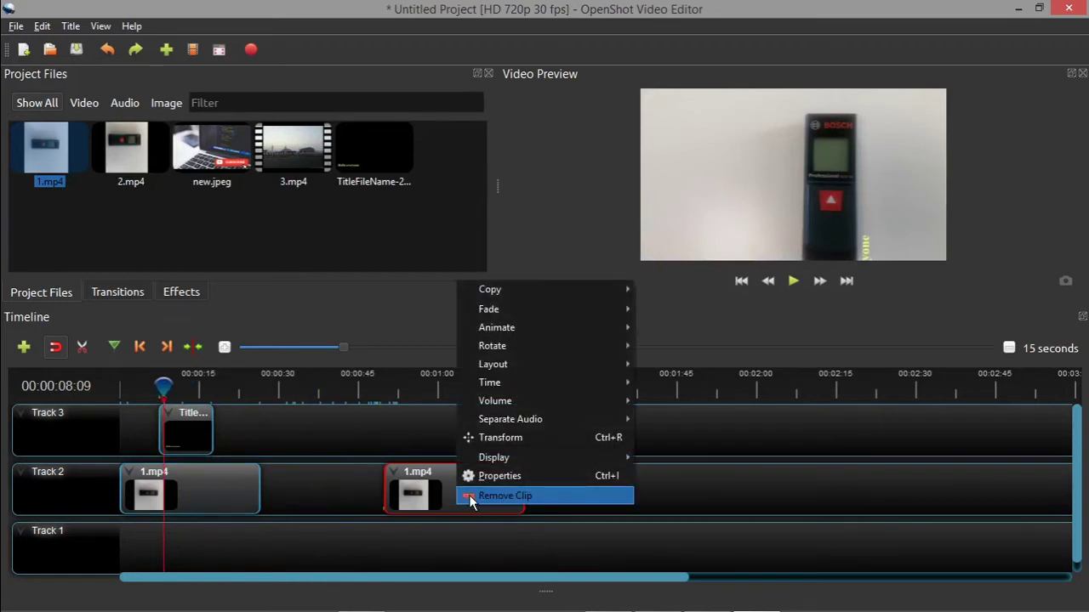
{"action": "left_click", "coordinate": [472, 499]}
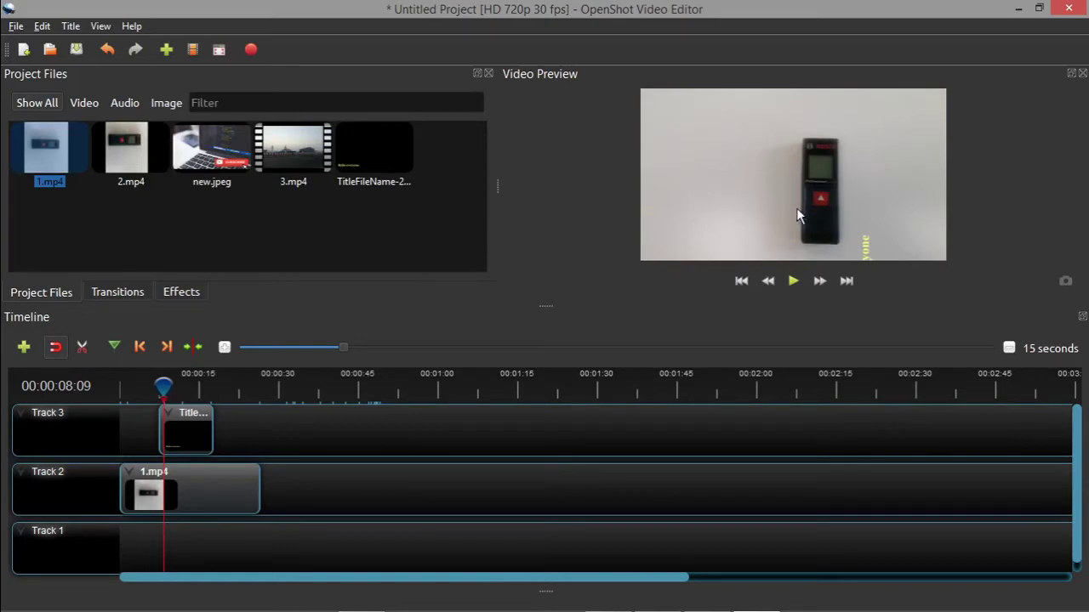
Step: Move the playhead to about 4 seconds and shift the title clip on Track 3 to start at about 43 seconds
{"action": "left_click_drag", "start_coordinate": [163, 387], "coordinate": [140, 387]}
{"action": "left_click", "coordinate": [213, 437]}
{"action": "left_click_drag", "start_coordinate": [214, 436], "coordinate": [385, 443]}
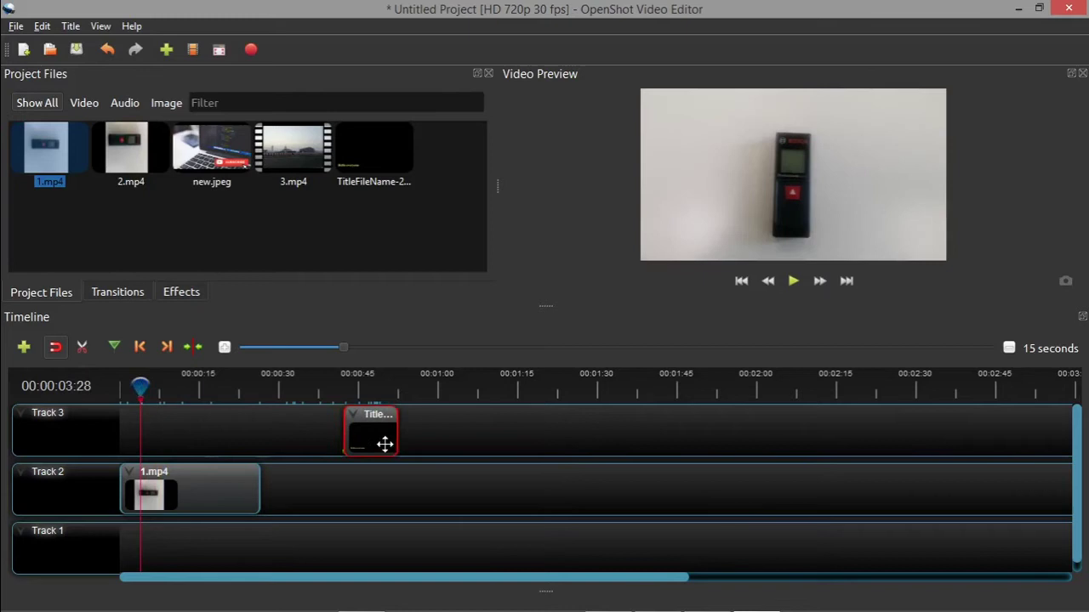
Step: Try to apply Transform to the 1.mp4 clip on Track 2
{"action": "right_click", "coordinate": [212, 480]}
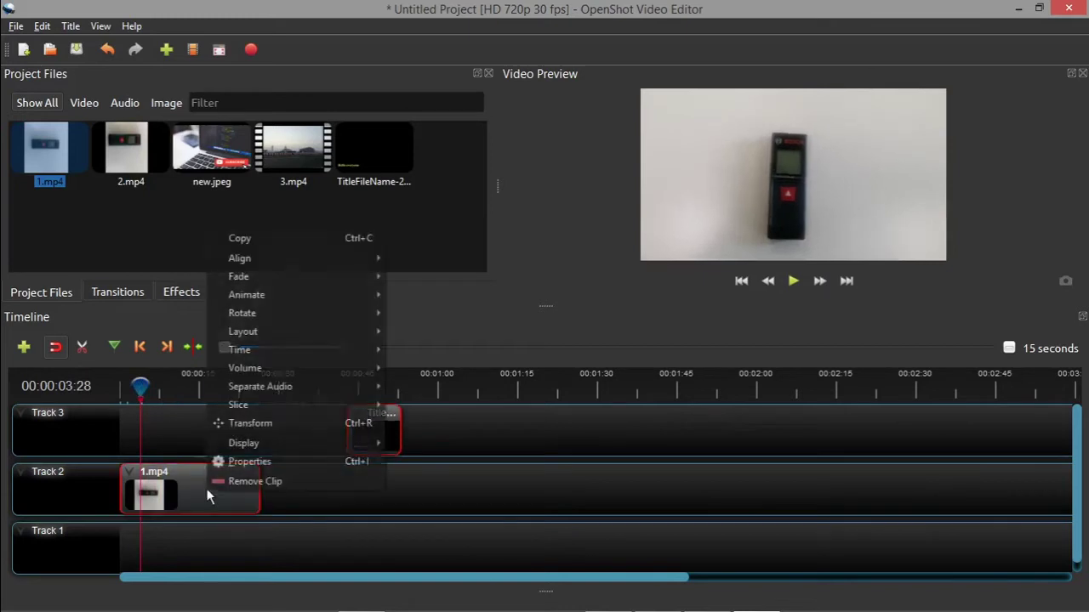
{"action": "left_click", "coordinate": [246, 424]}
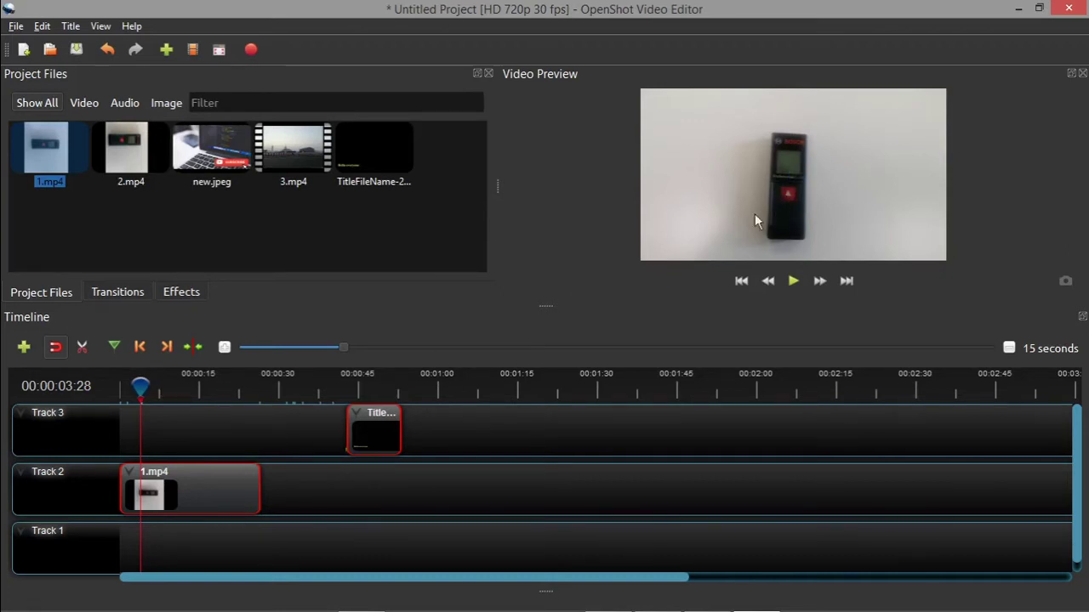
{"action": "right_click", "coordinate": [190, 492]}
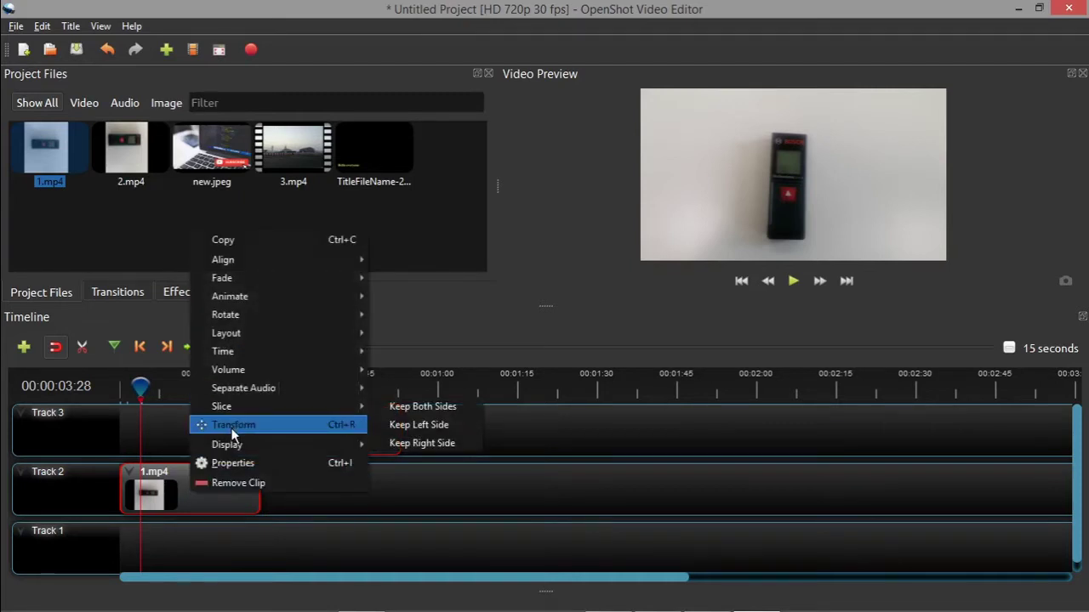
{"action": "left_click", "coordinate": [232, 426]}
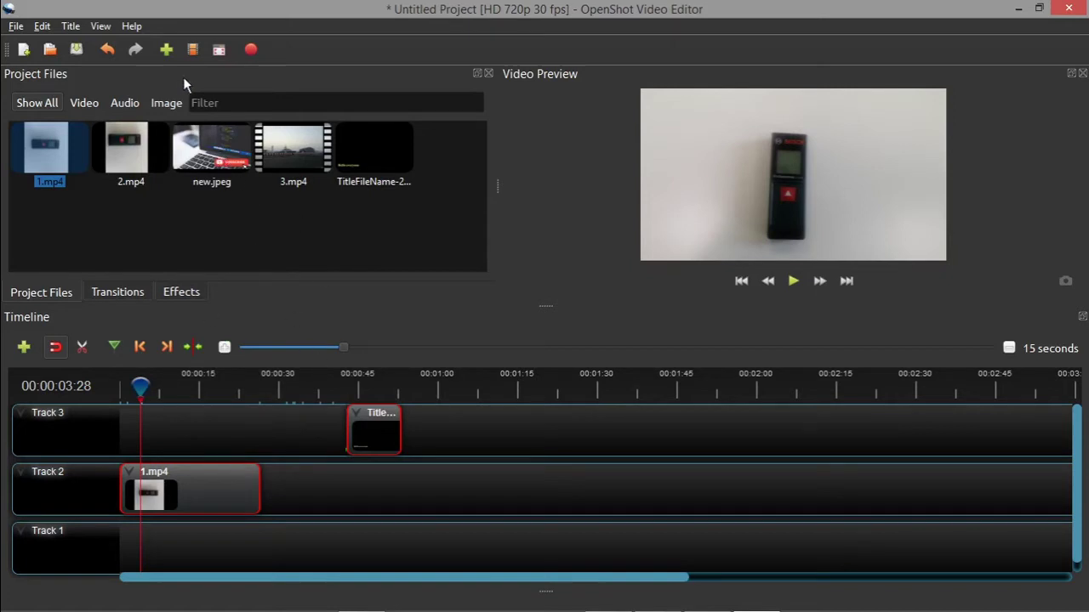
Step: Place new.jpeg on Track 2 at about 33 seconds and move the title clip on Track 3 to about 54 seconds
{"action": "left_click_drag", "start_coordinate": [223, 159], "coordinate": [316, 457]}
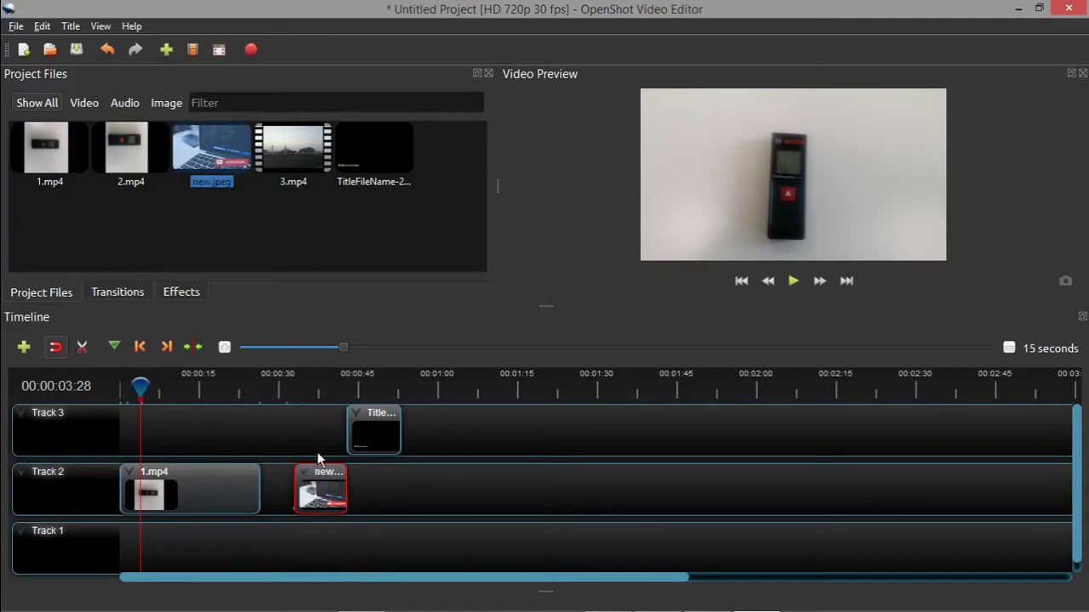
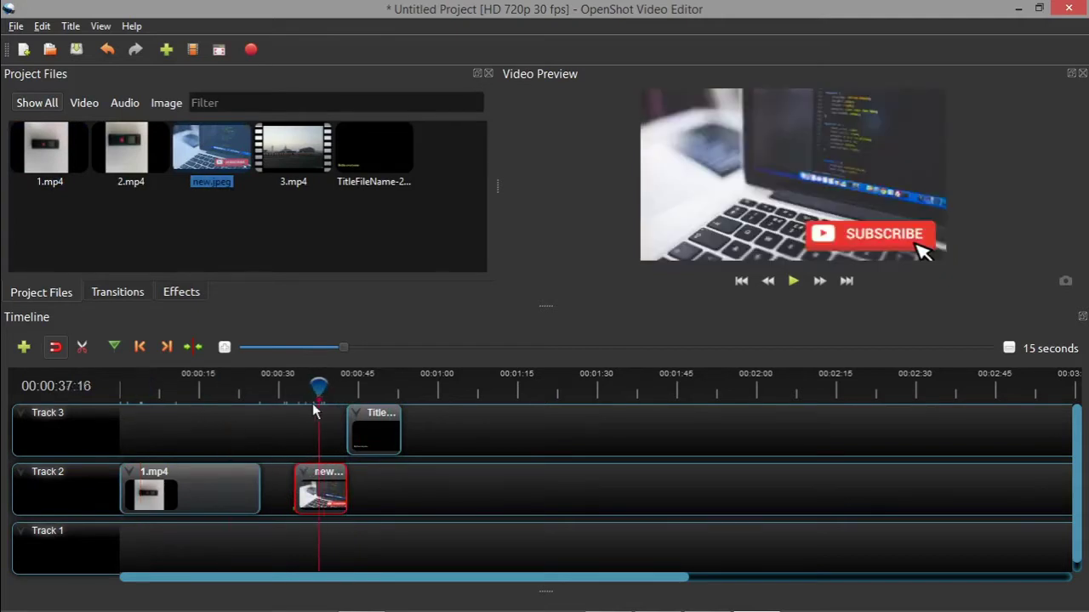
{"action": "left_click_drag", "start_coordinate": [391, 432], "coordinate": [452, 432]}
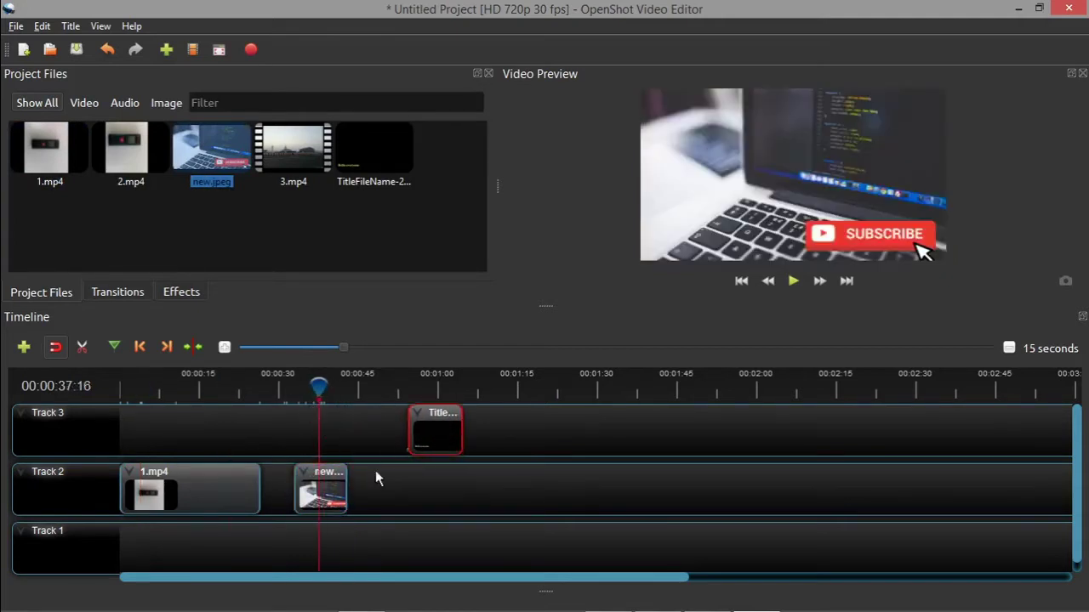
Step: Try to apply Transform to the new.jpeg clip, and deselect all clips
{"action": "right_click", "coordinate": [331, 495]}
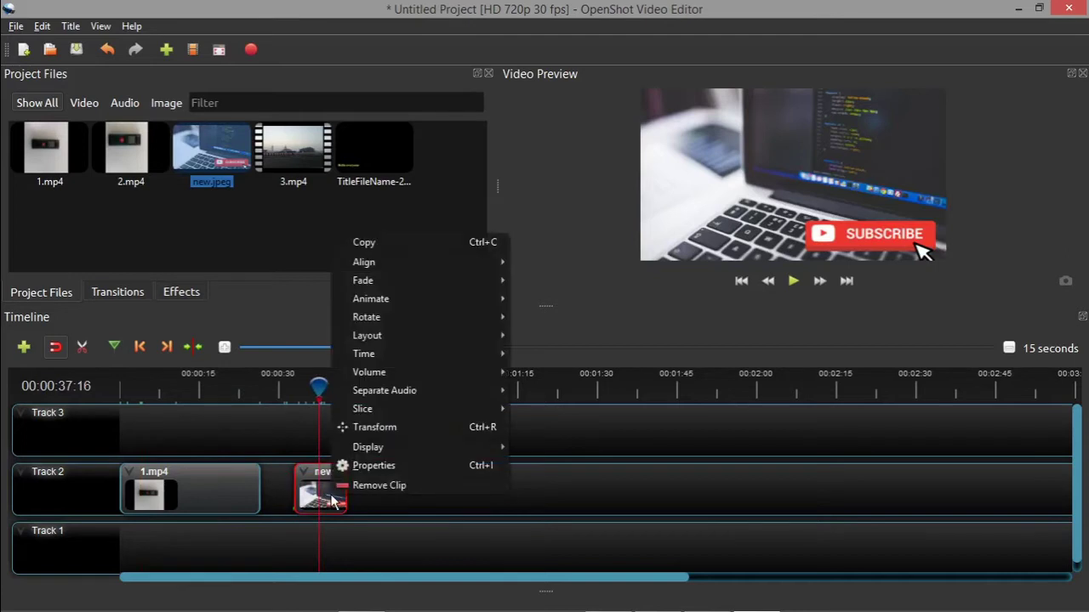
{"action": "left_click", "coordinate": [377, 427]}
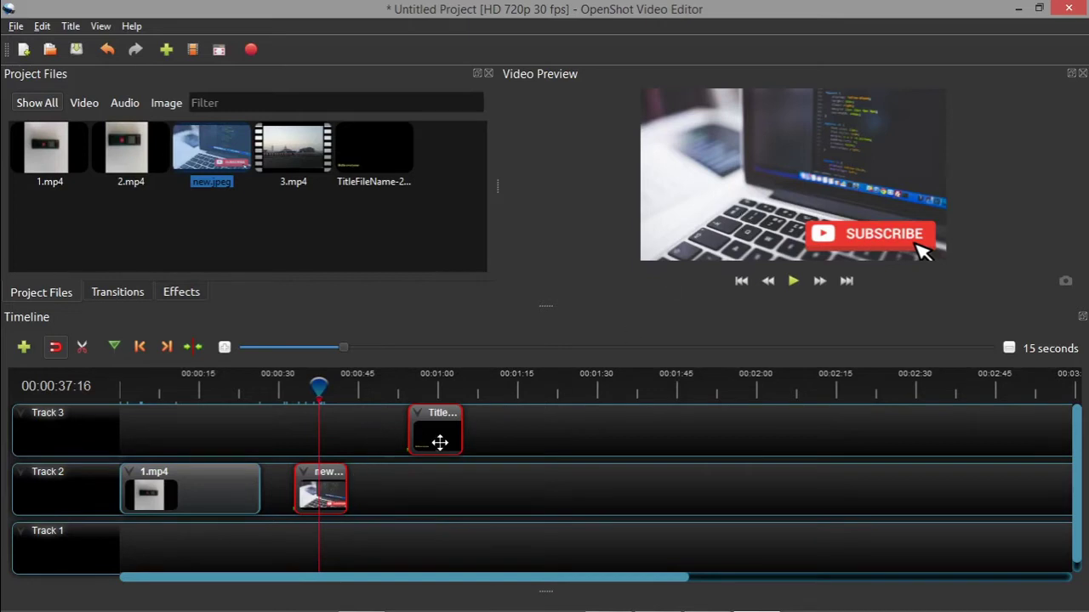
{"action": "right_click", "coordinate": [333, 490]}
{"action": "left_click", "coordinate": [578, 491]}
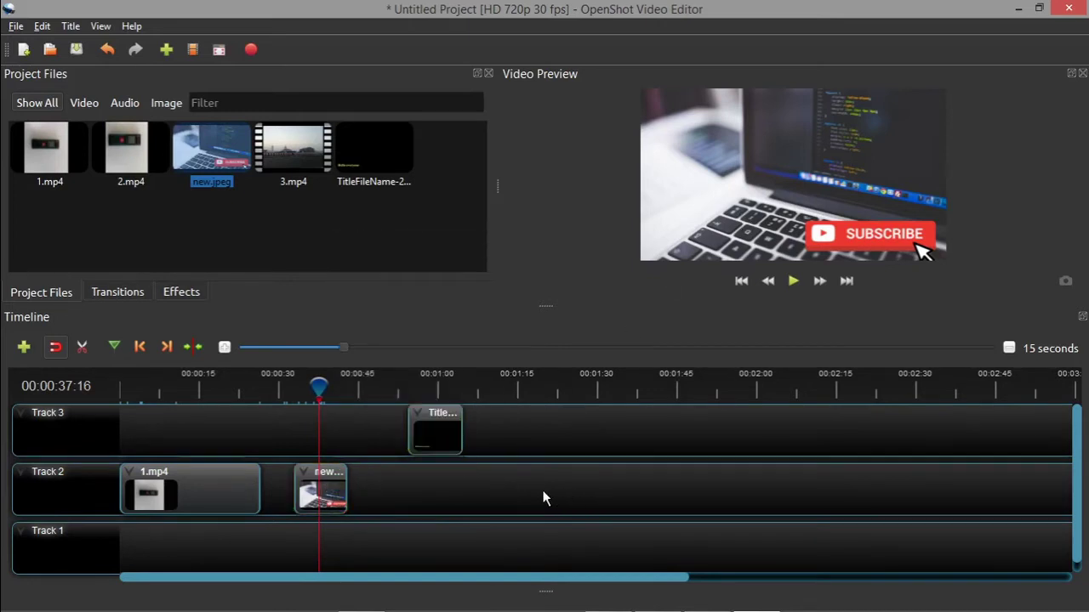
Step: Transform the new.jpeg clip on Track 2, shrinking it and placing it in the lower right corner of the video frame
{"action": "right_click", "coordinate": [340, 488]}
{"action": "left_click", "coordinate": [374, 418]}
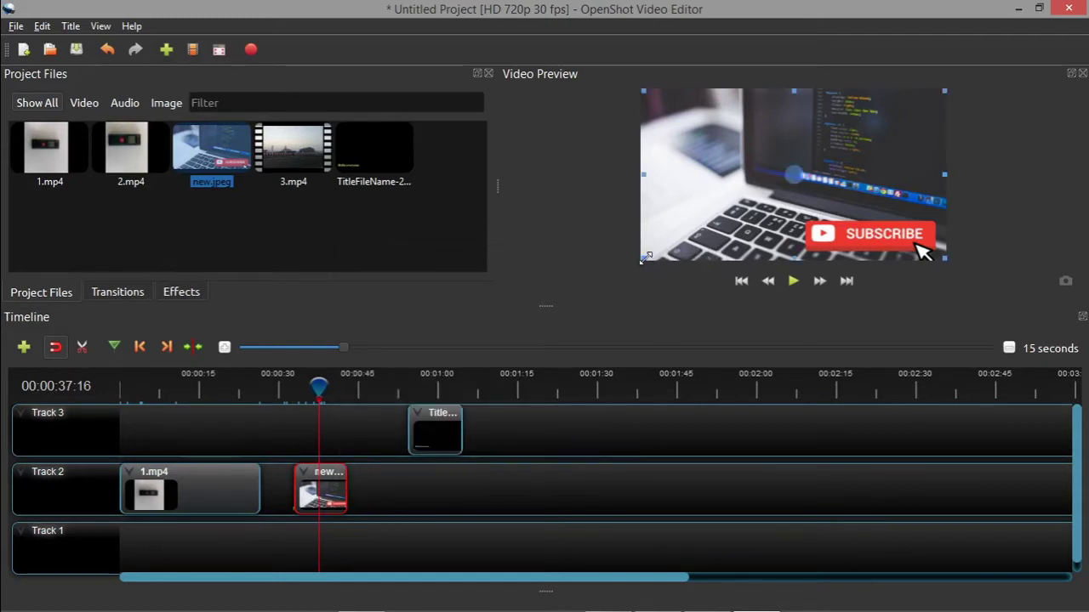
{"action": "left_click_drag", "start_coordinate": [644, 258], "coordinate": [697, 249]}
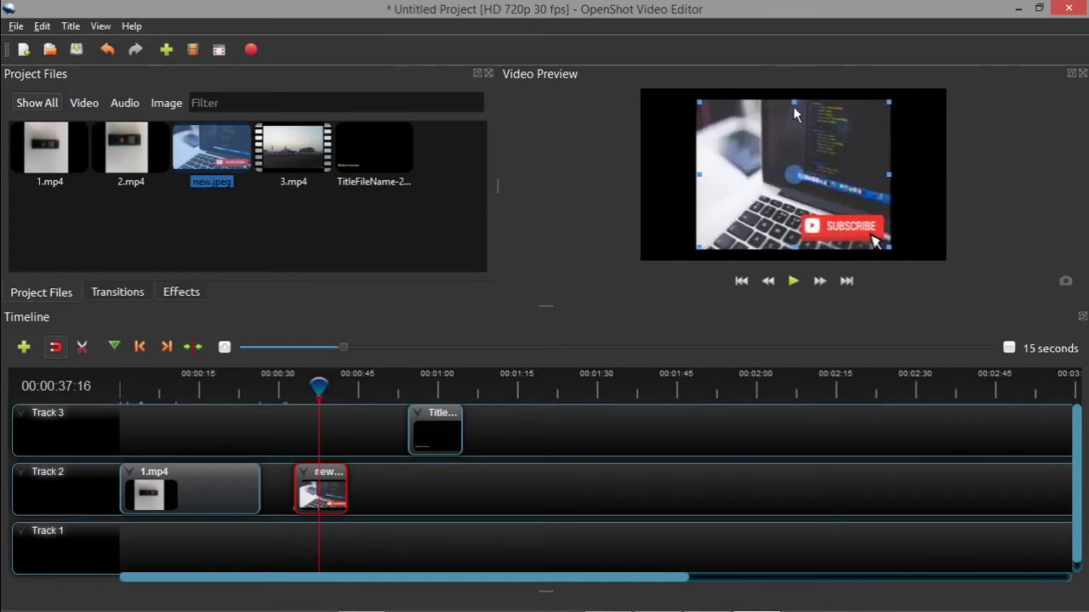
{"action": "left_click_drag", "start_coordinate": [793, 102], "coordinate": [794, 112]}
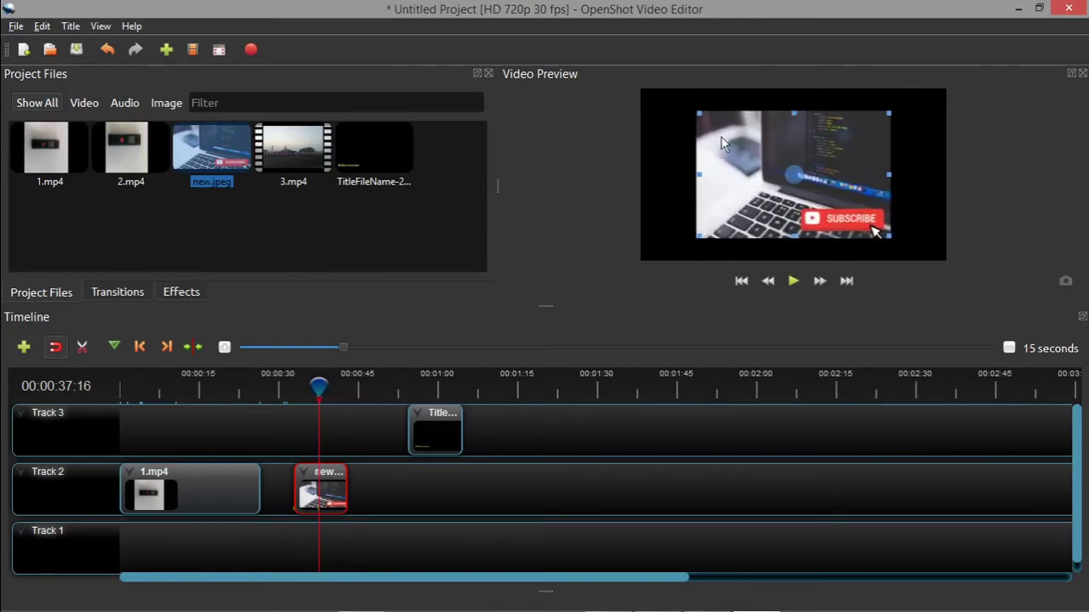
{"action": "left_click_drag", "start_coordinate": [698, 111], "coordinate": [864, 231]}
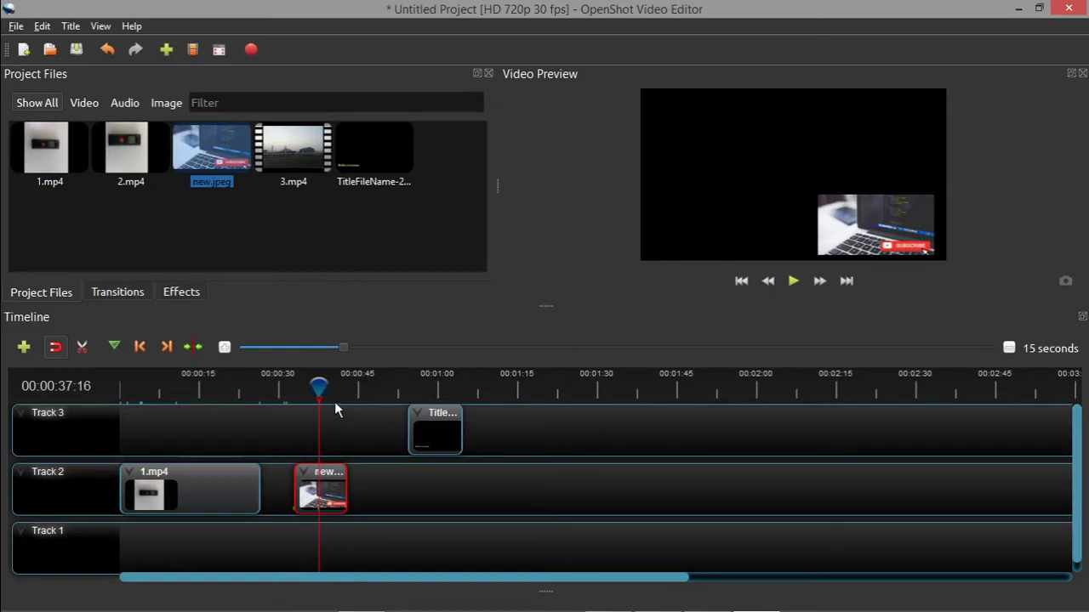
Step: Remove the title clip together with the selected new.jpeg clip, and undo both removals
{"action": "left_click", "coordinate": [244, 393]}
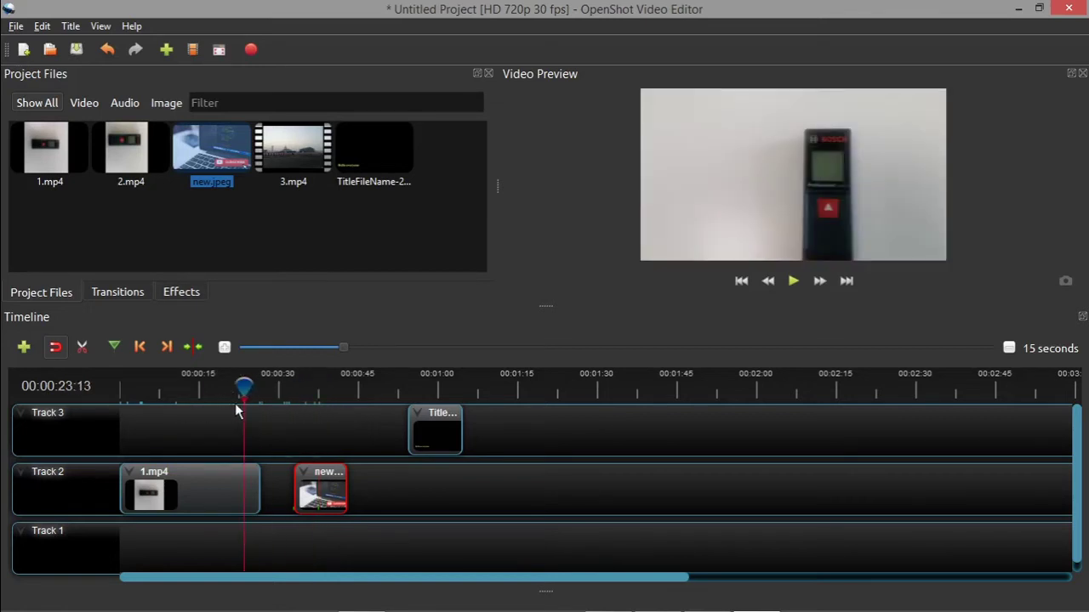
{"action": "right_click", "coordinate": [438, 438]}
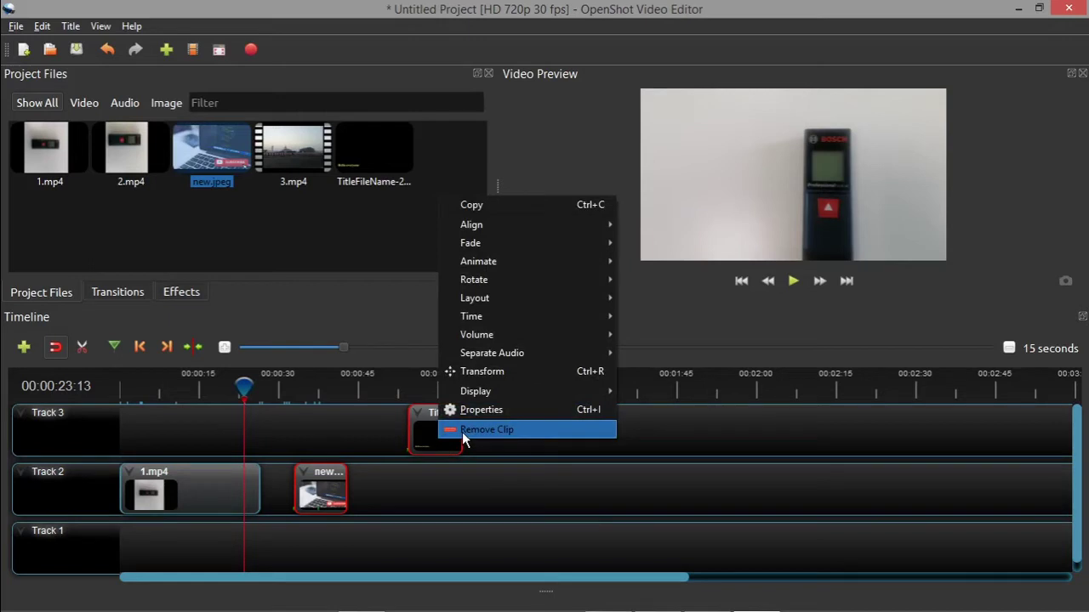
{"action": "left_click", "coordinate": [462, 432]}
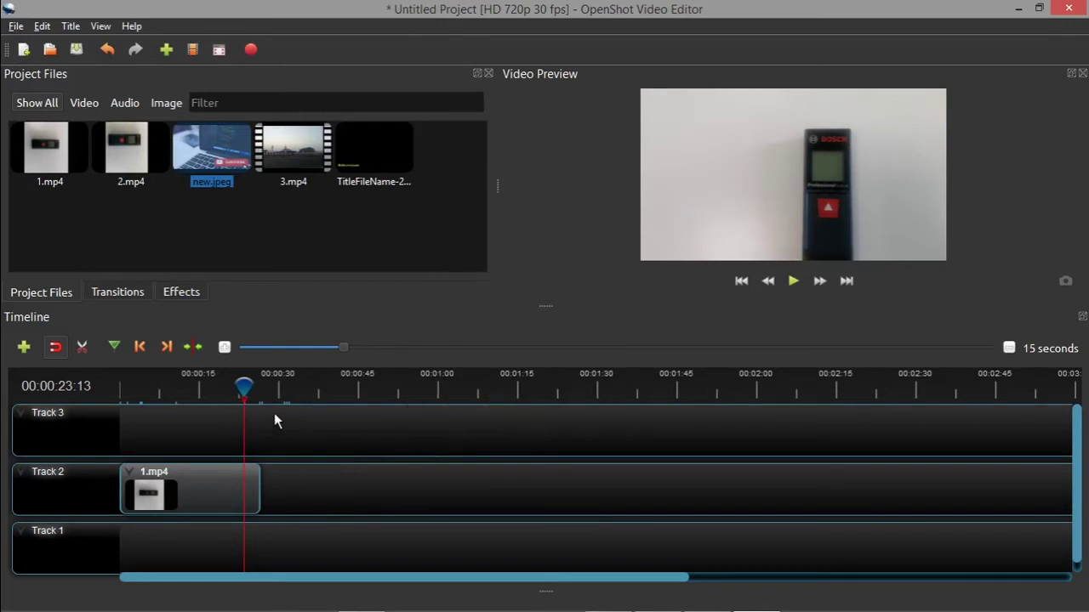
{"action": "left_click", "coordinate": [105, 54]}
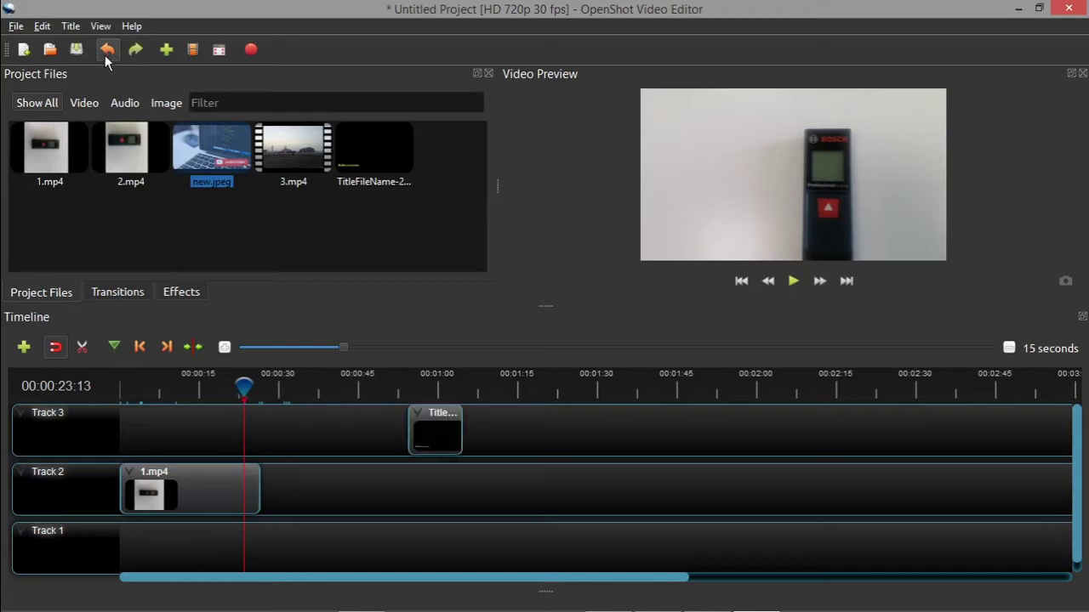
{"action": "left_click", "coordinate": [105, 55]}
Step: Remove only the title clip from Track 3 and return the playhead to the start of the timeline
{"action": "left_click", "coordinate": [432, 423]}
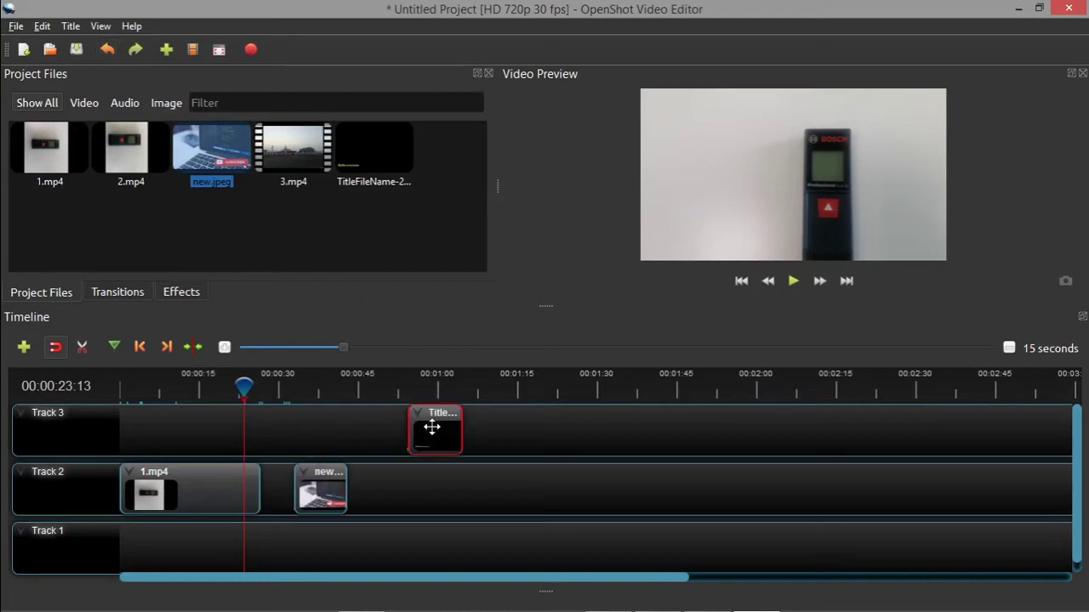
{"action": "right_click", "coordinate": [431, 426]}
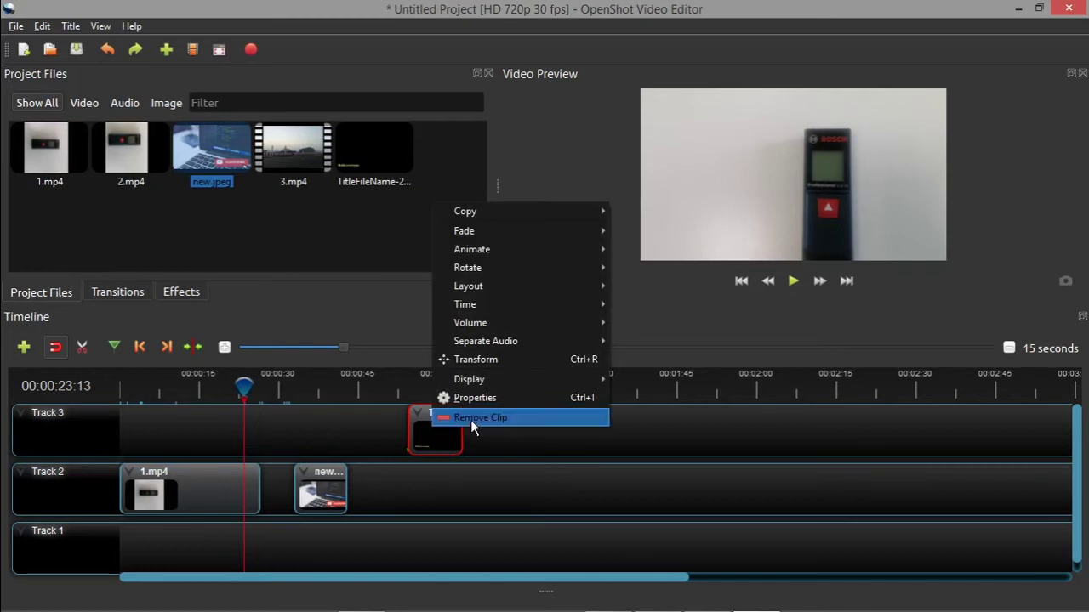
{"action": "left_click", "coordinate": [470, 420]}
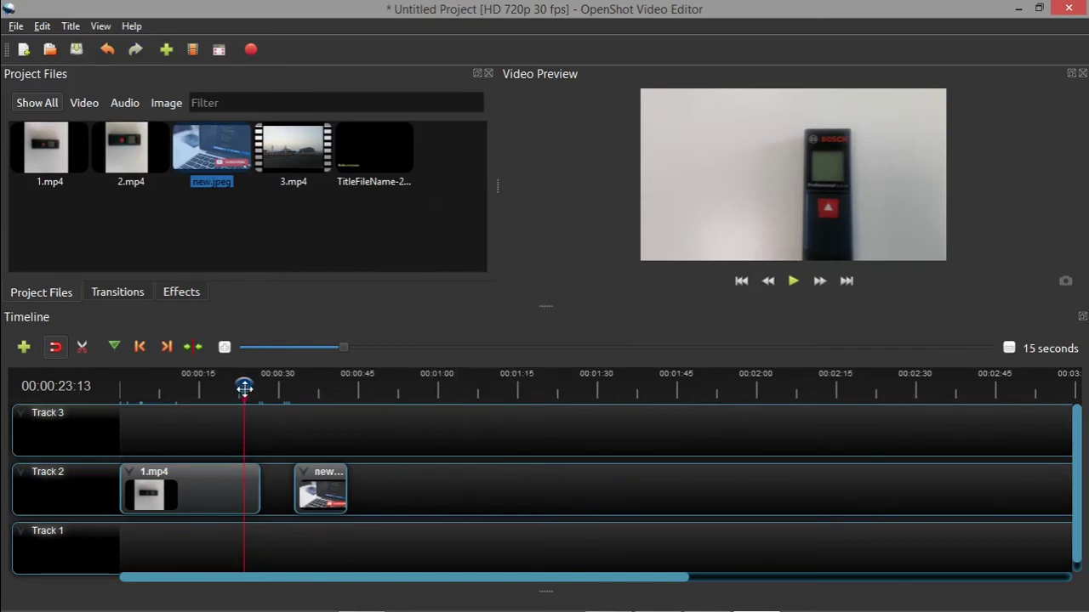
{"action": "left_click_drag", "start_coordinate": [244, 387], "coordinate": [54, 379]}
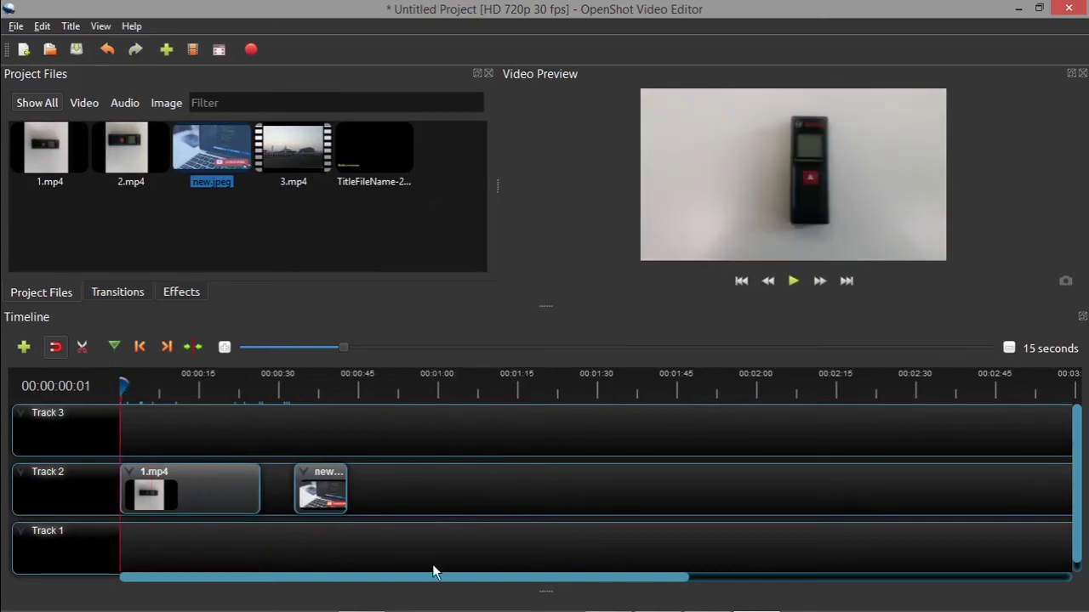
Step: Open the title creator and look through its list of title templates
{"action": "left_click", "coordinate": [71, 25]}
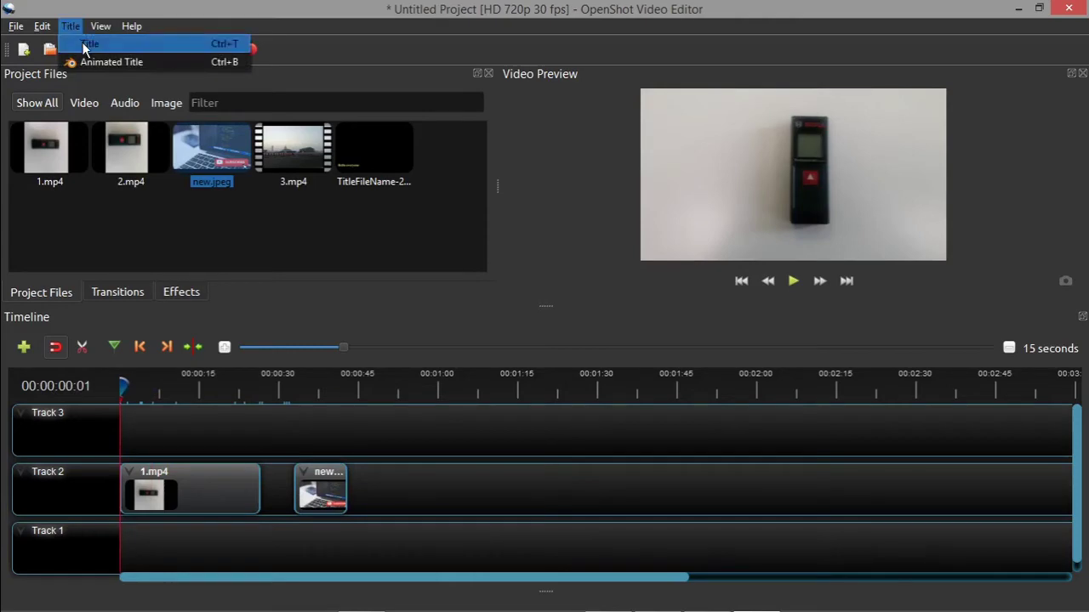
{"action": "left_click", "coordinate": [89, 44]}
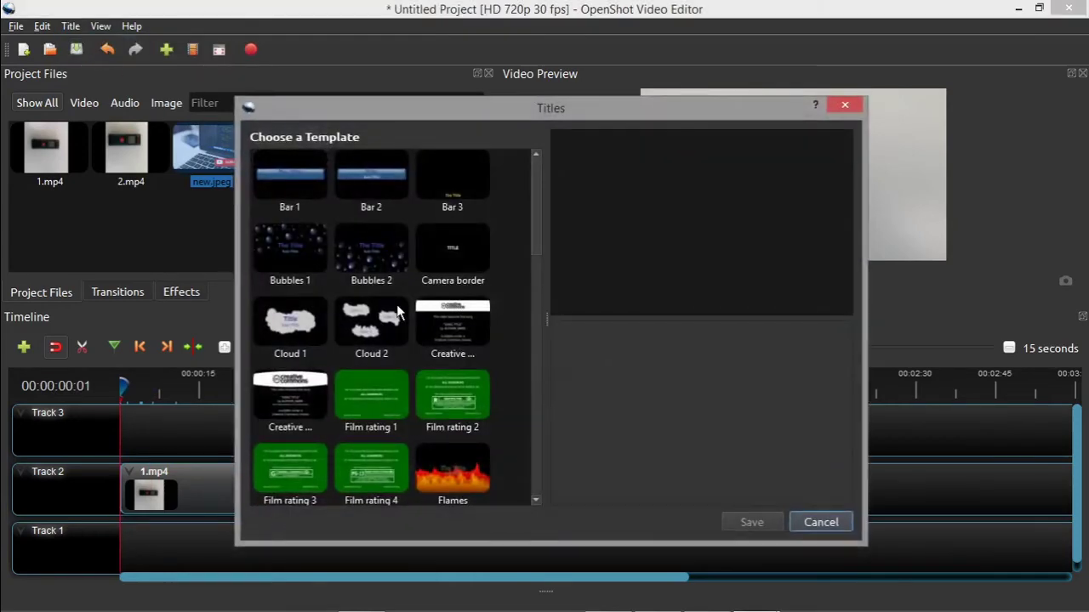
{"action": "scroll", "coordinate": [416, 327], "scroll_direction": "down", "scroll_amount": 10}
{"action": "scroll", "coordinate": [416, 334], "scroll_direction": "down", "scroll_amount": 5}
{"action": "scroll", "coordinate": [416, 333], "scroll_direction": "up", "scroll_amount": 15}
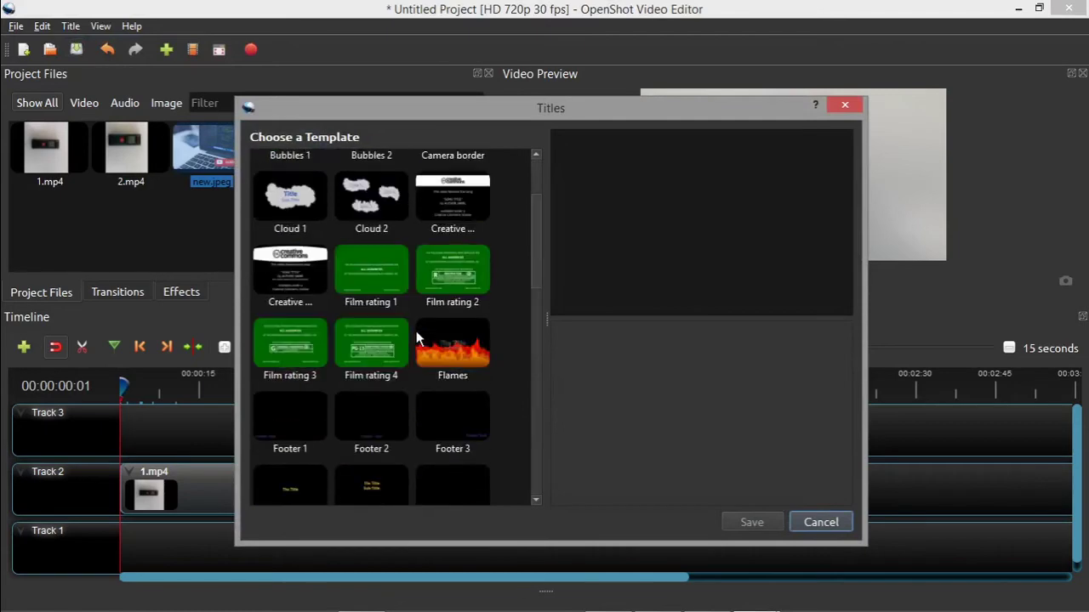
{"action": "scroll", "coordinate": [357, 352], "scroll_direction": "down", "scroll_amount": 5}
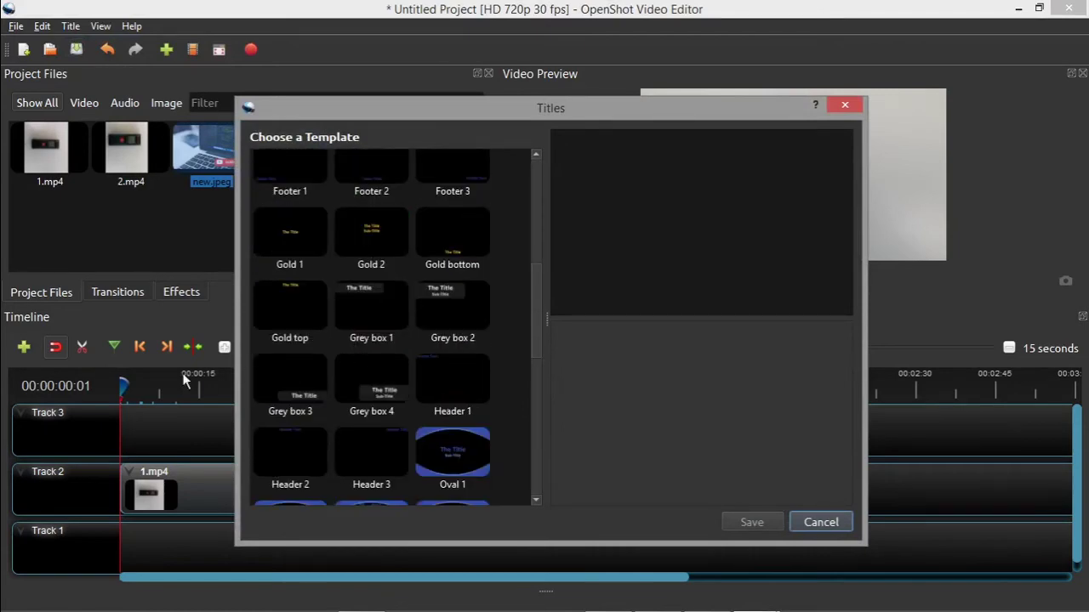
{"action": "scroll", "coordinate": [353, 382], "scroll_direction": "up", "scroll_amount": 5}
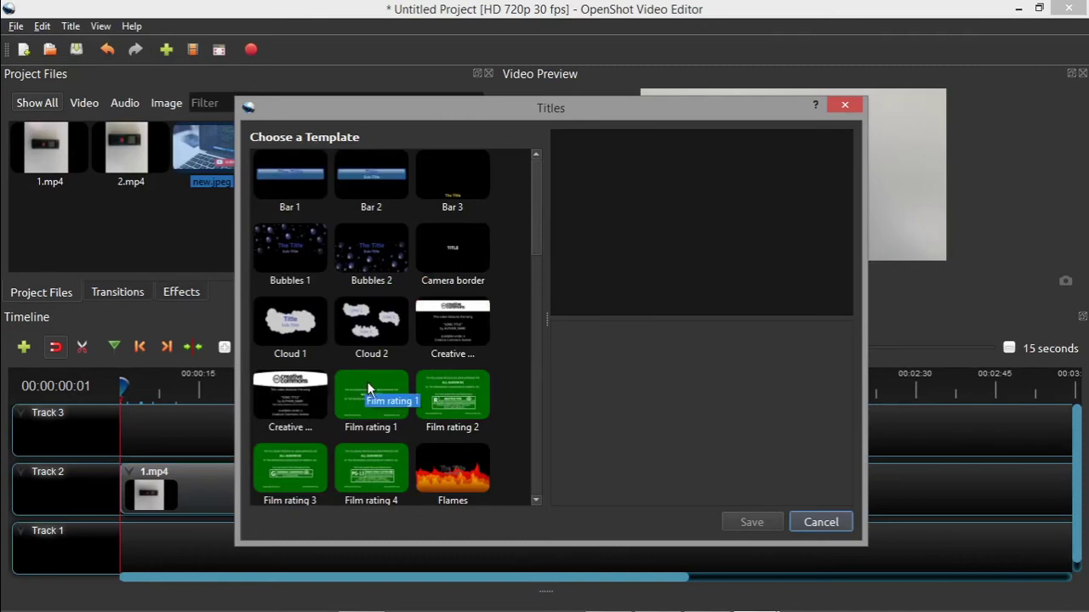
{"action": "scroll", "coordinate": [368, 387], "scroll_direction": "down", "scroll_amount": 5}
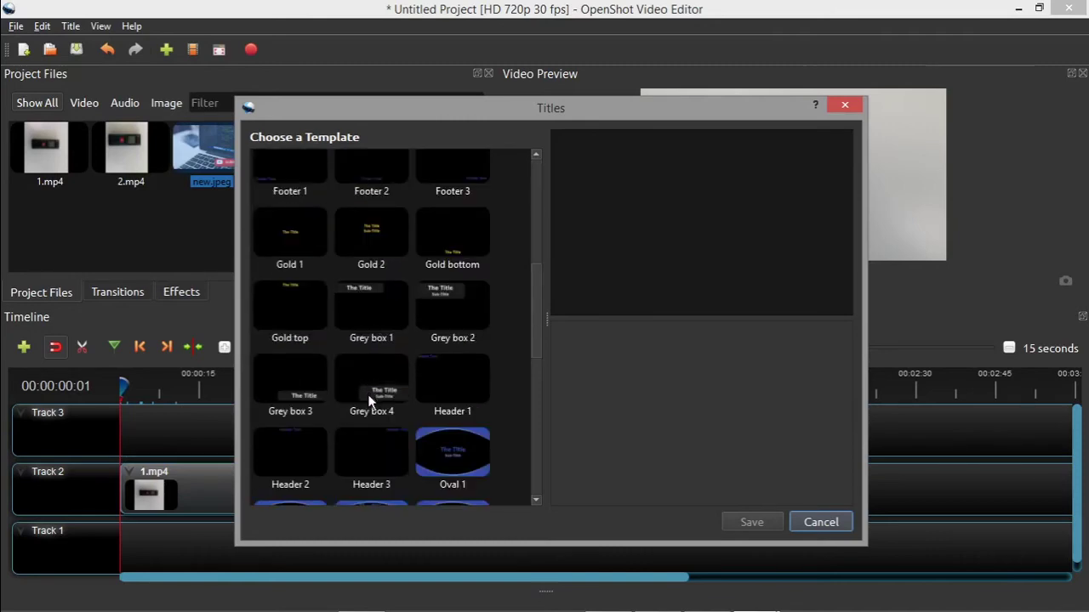
{"action": "scroll", "coordinate": [322, 434], "scroll_direction": "down", "scroll_amount": 5}
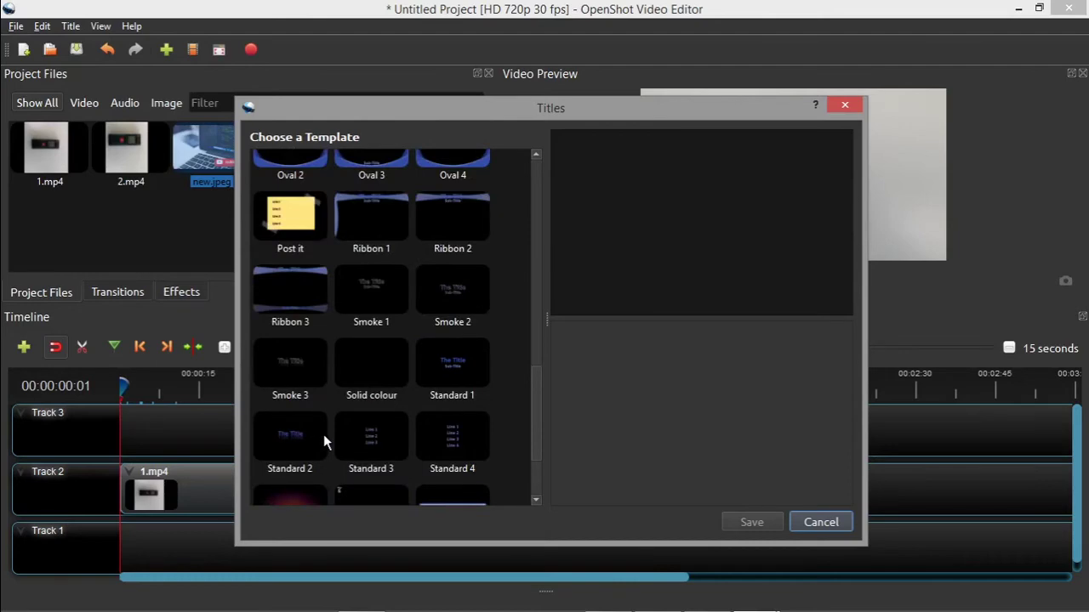
{"action": "scroll", "coordinate": [323, 434], "scroll_direction": "up", "scroll_amount": 5}
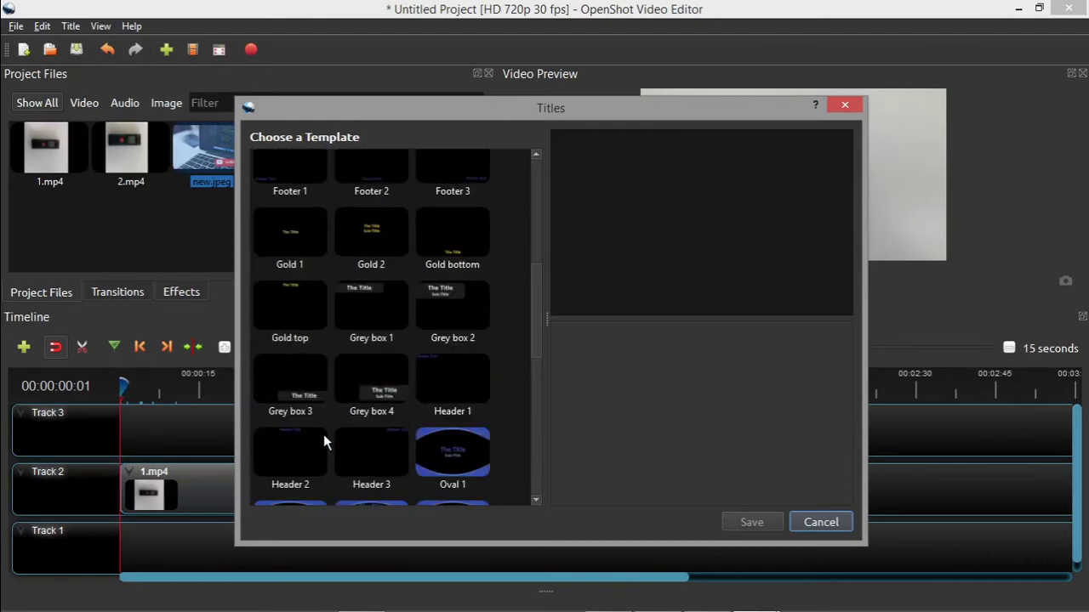
{"action": "scroll", "coordinate": [323, 434], "scroll_direction": "up", "scroll_amount": 3}
{"action": "scroll", "coordinate": [323, 434], "scroll_direction": "up", "scroll_amount": 2}
{"action": "scroll", "coordinate": [323, 434], "scroll_direction": "down", "scroll_amount": 8}
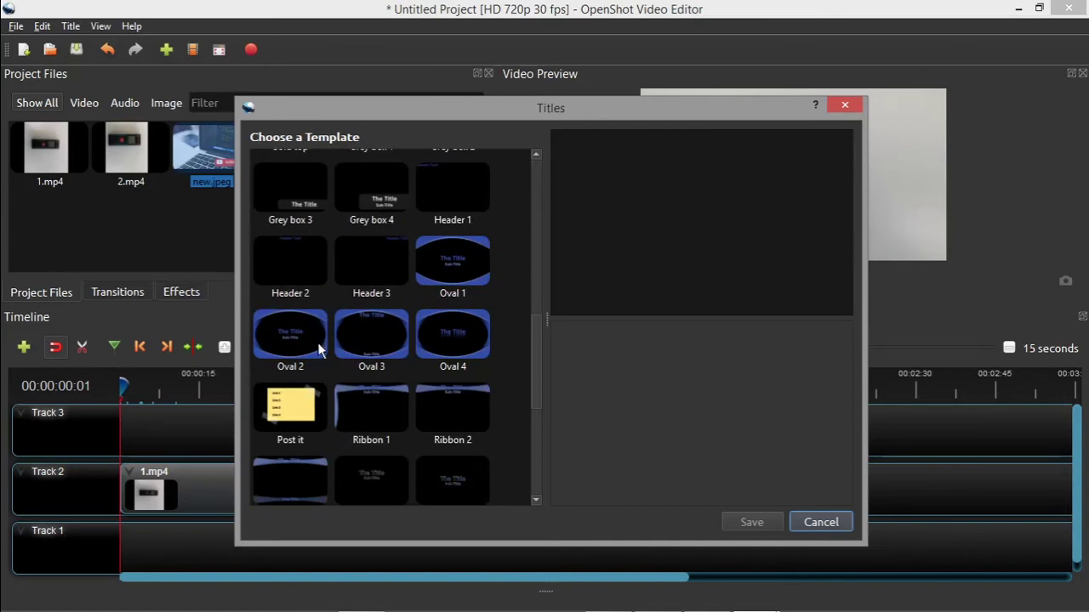
{"action": "scroll", "coordinate": [321, 361], "scroll_direction": "down", "scroll_amount": 3}
{"action": "scroll", "coordinate": [322, 360], "scroll_direction": "down", "scroll_amount": 2}
{"action": "scroll", "coordinate": [323, 361], "scroll_direction": "up", "scroll_amount": 4}
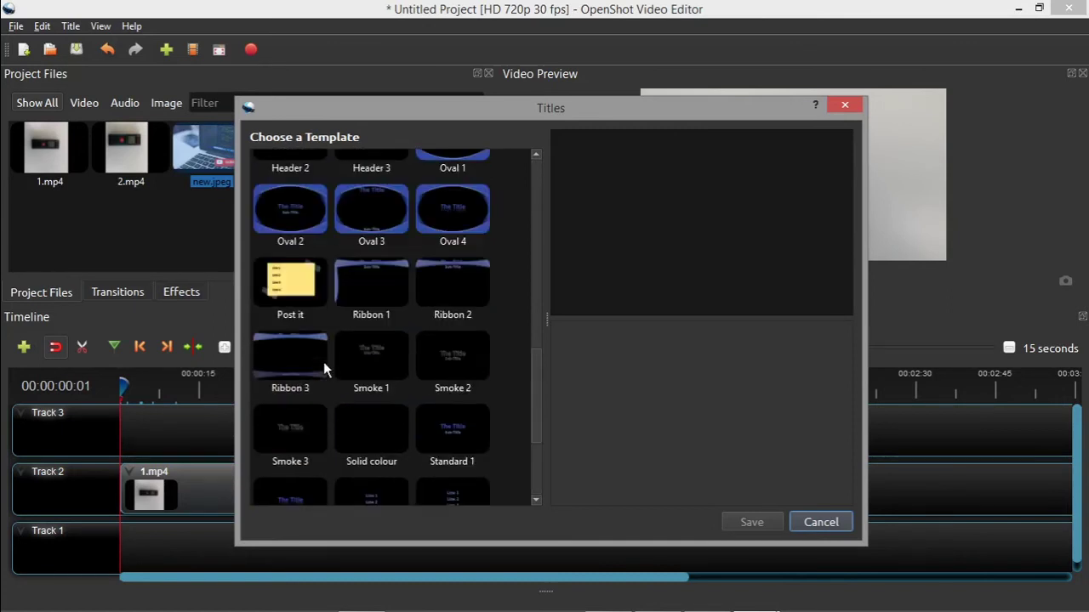
{"action": "scroll", "coordinate": [405, 343], "scroll_direction": "up", "scroll_amount": 3}
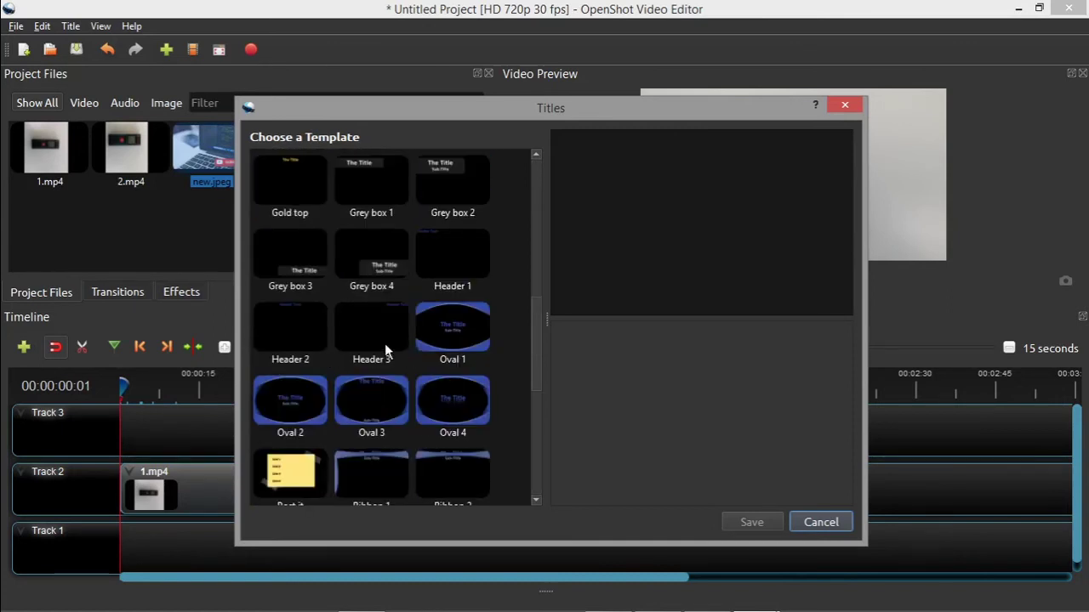
{"action": "scroll", "coordinate": [384, 343], "scroll_direction": "up", "scroll_amount": 3}
{"action": "scroll", "coordinate": [384, 343], "scroll_direction": "up", "scroll_amount": 5}
{"action": "scroll", "coordinate": [386, 344], "scroll_direction": "down", "scroll_amount": 3}
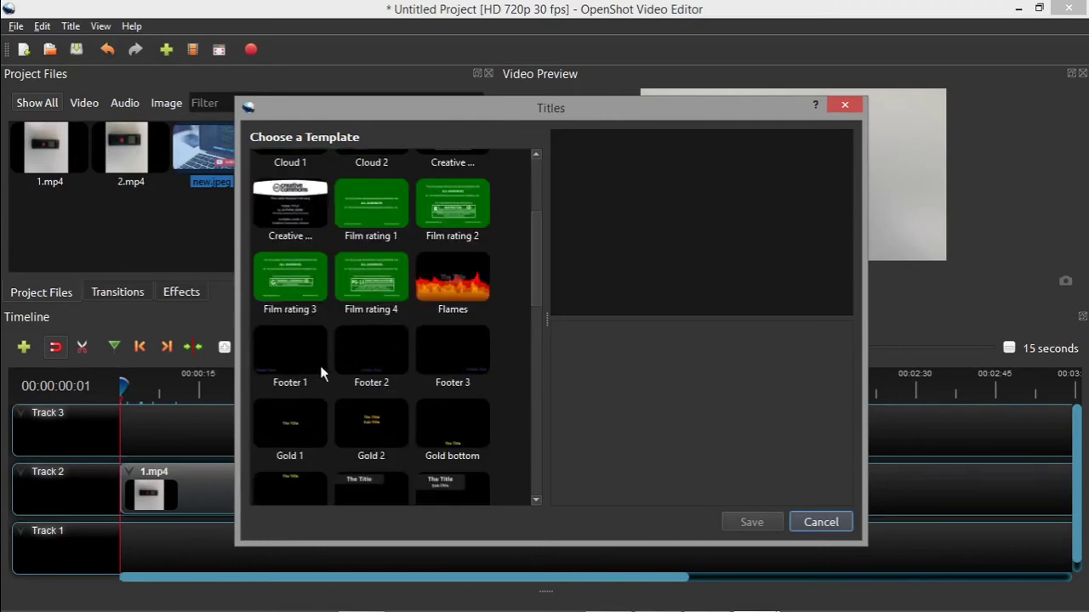
Step: Choose the Footer 2 title template and set its Line 1 text to "Hello Everyone"
{"action": "left_click", "coordinate": [386, 366]}
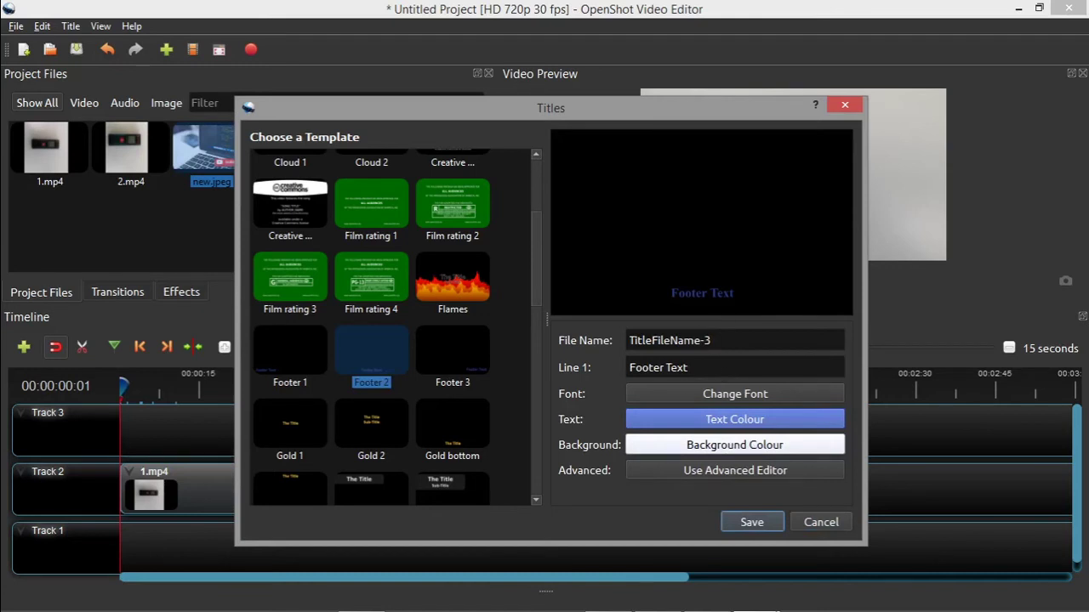
{"action": "left_click_drag", "start_coordinate": [717, 373], "coordinate": [531, 370]}
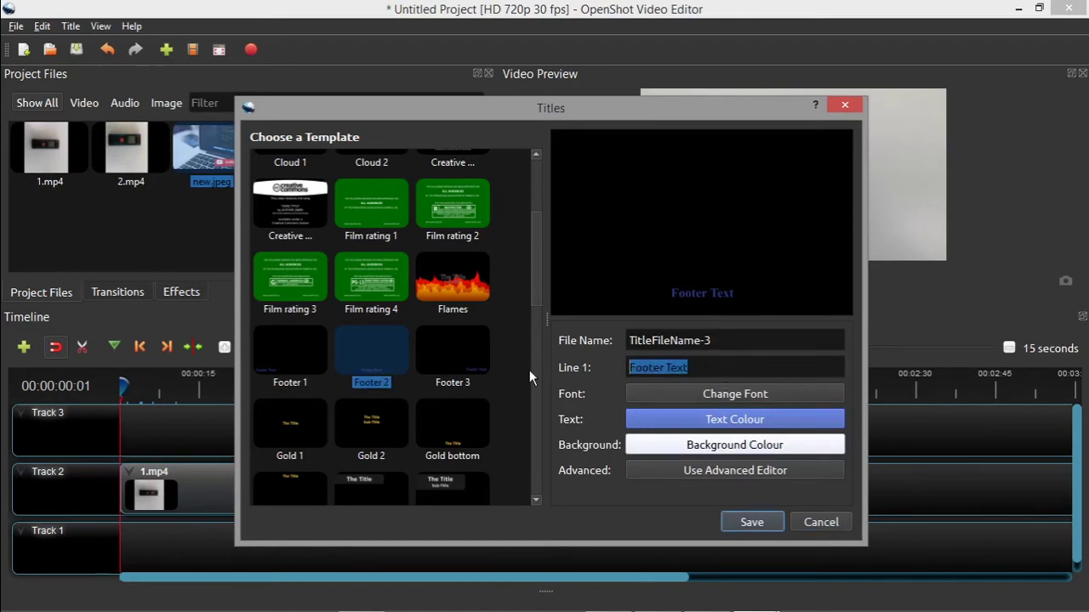
{"action": "type", "text": "H"}
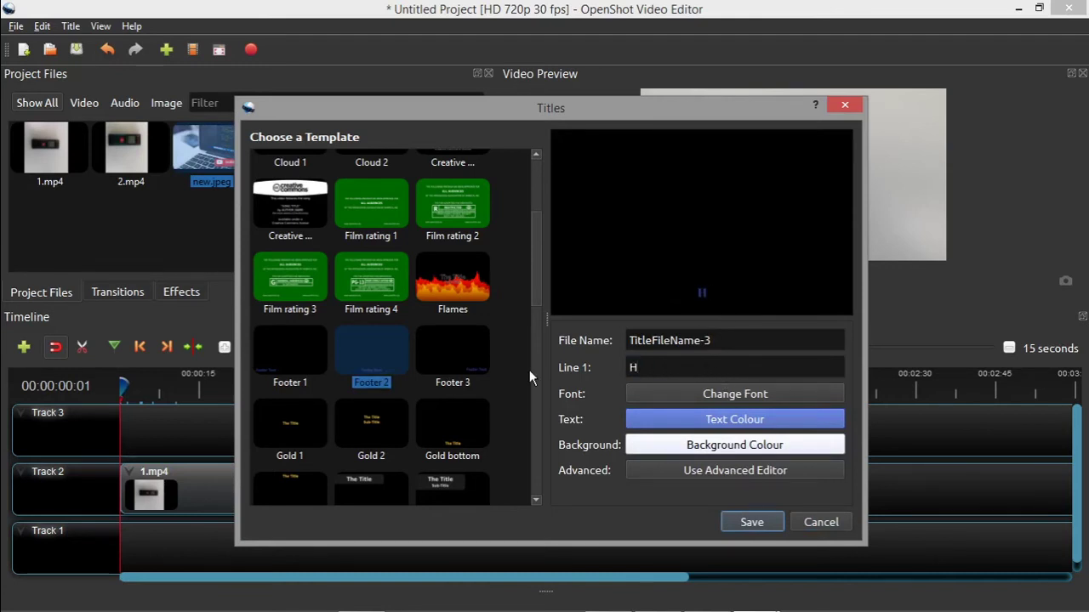
{"action": "type", "text": "ello Ev"}
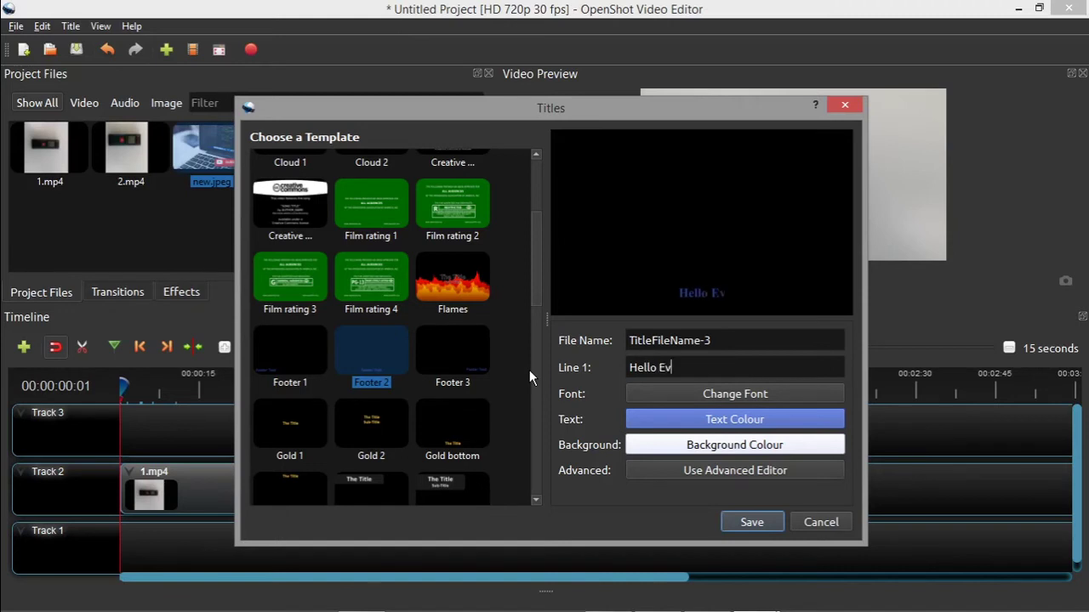
{"action": "type", "text": "eryone"}
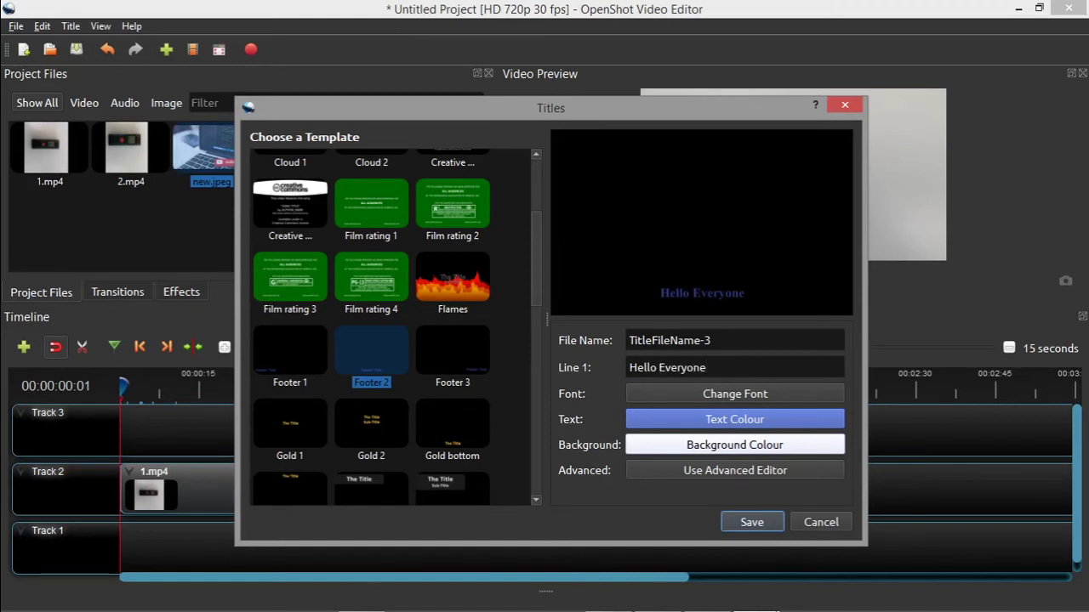
Step: Set the title's text colour to yellow, leaving the font as it is, and save the title
{"action": "left_click", "coordinate": [760, 395]}
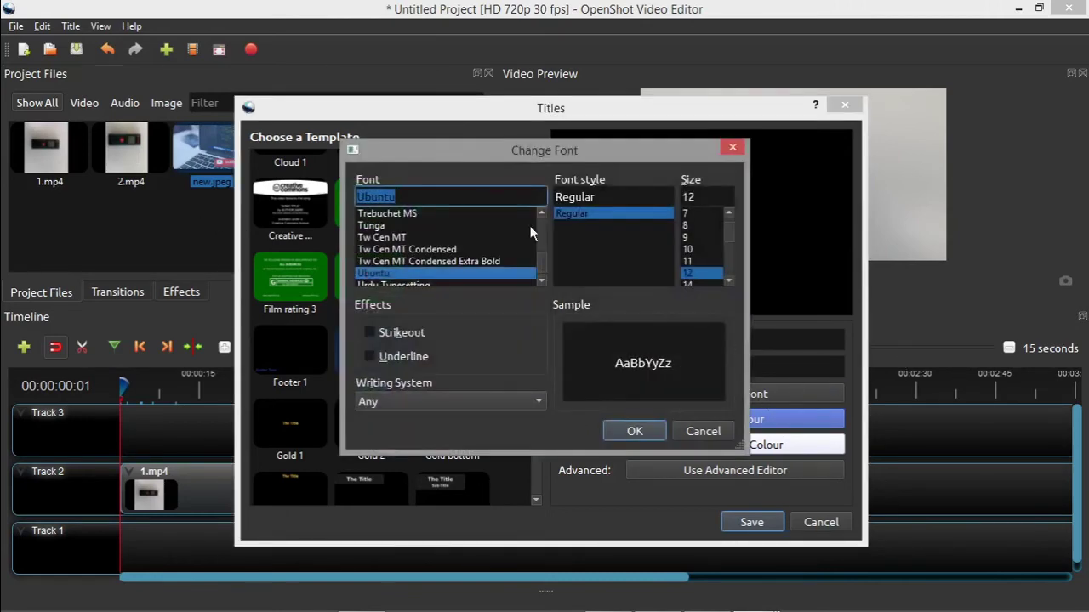
{"action": "left_click", "coordinate": [693, 432]}
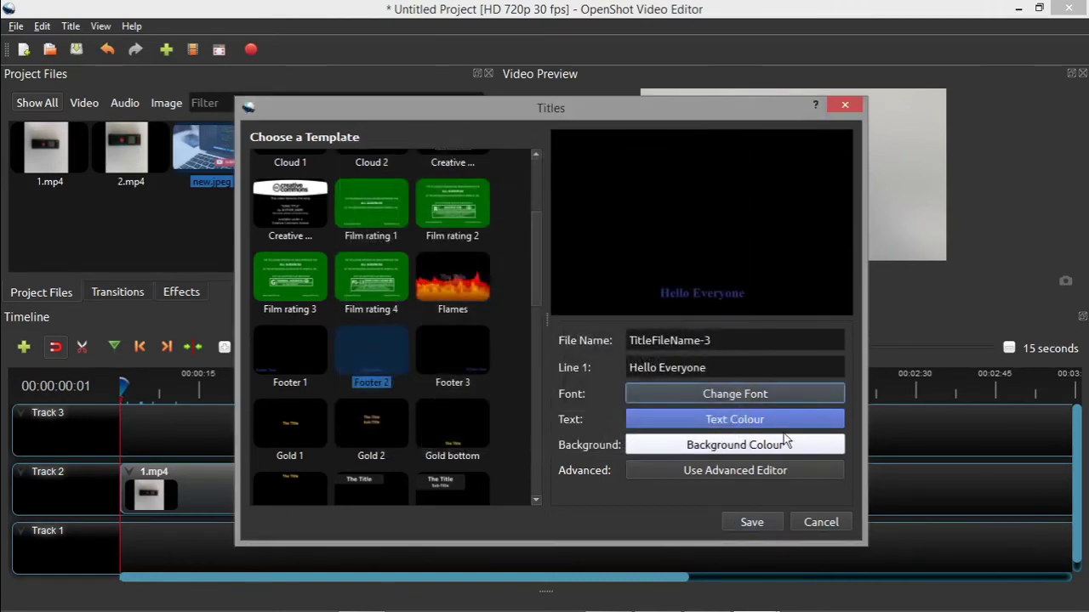
{"action": "left_click", "coordinate": [722, 421]}
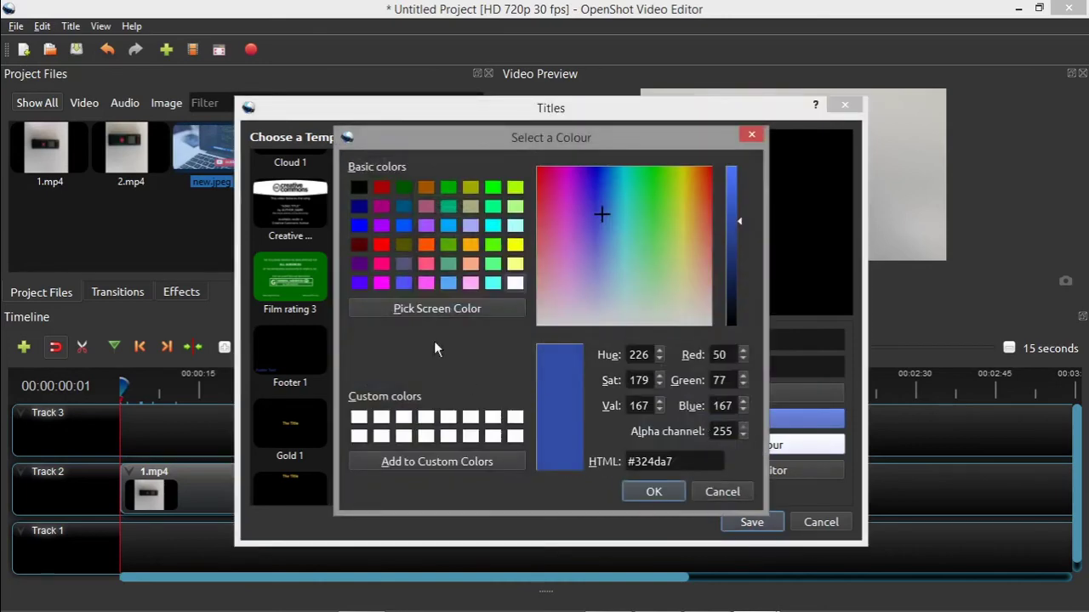
{"action": "left_click", "coordinate": [515, 245]}
{"action": "left_click", "coordinate": [653, 492]}
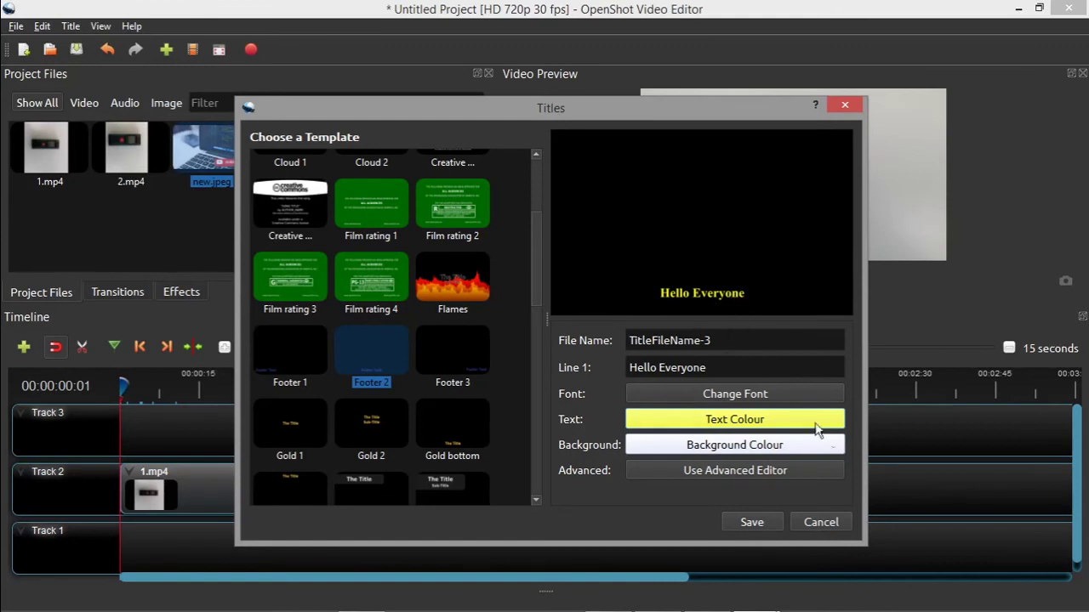
{"action": "left_click", "coordinate": [747, 524]}
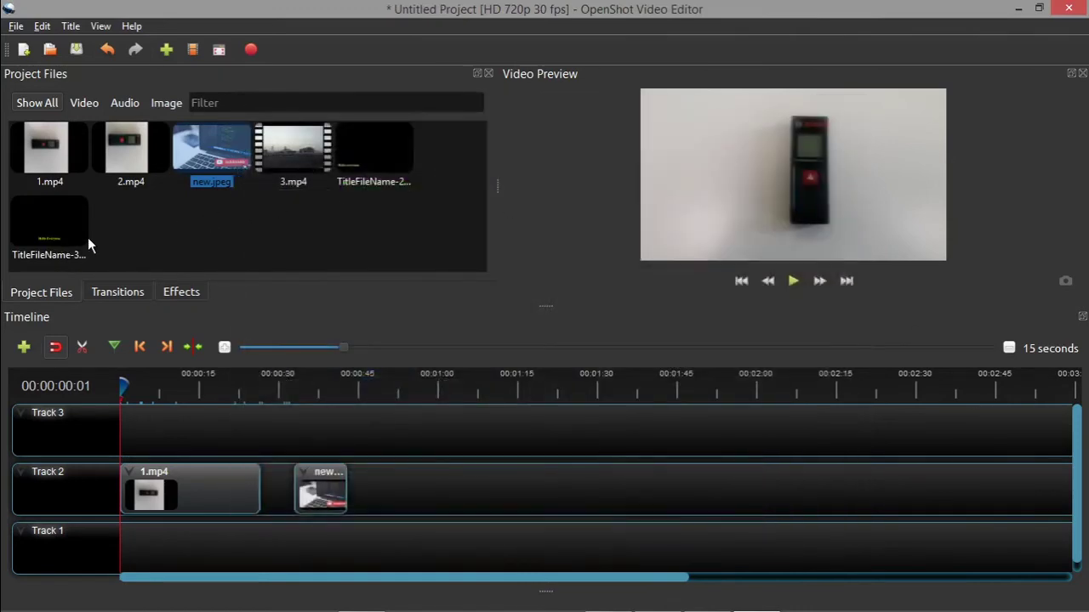
Step: Place the TitleFileName-3 title on Track 3 above 1.mp4, starting at about 4 seconds, and preview it
{"action": "left_click_drag", "start_coordinate": [49, 228], "coordinate": [177, 432]}
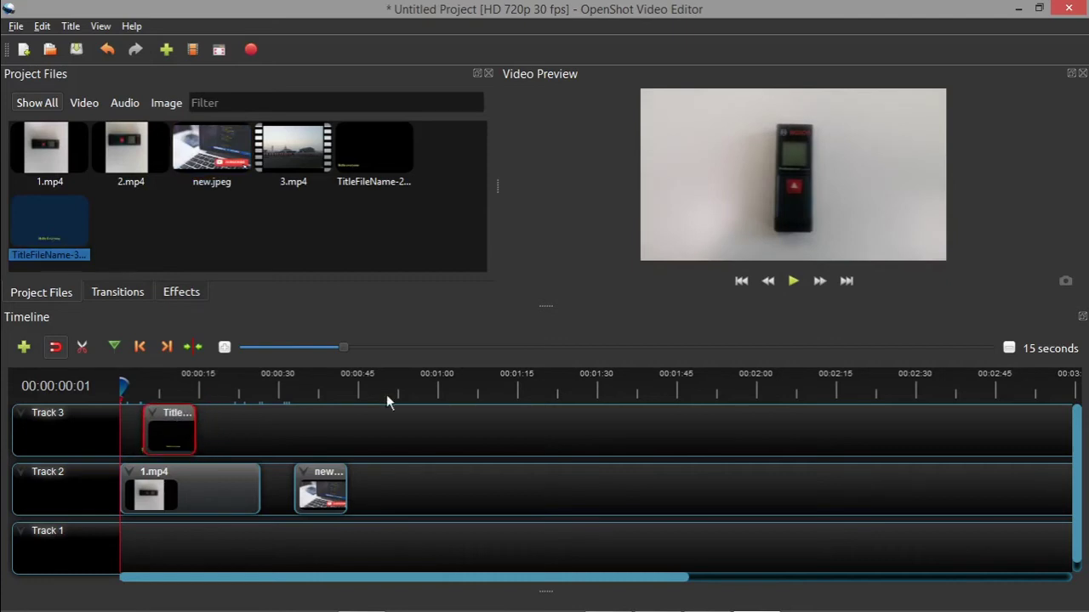
{"action": "left_click", "coordinate": [795, 284]}
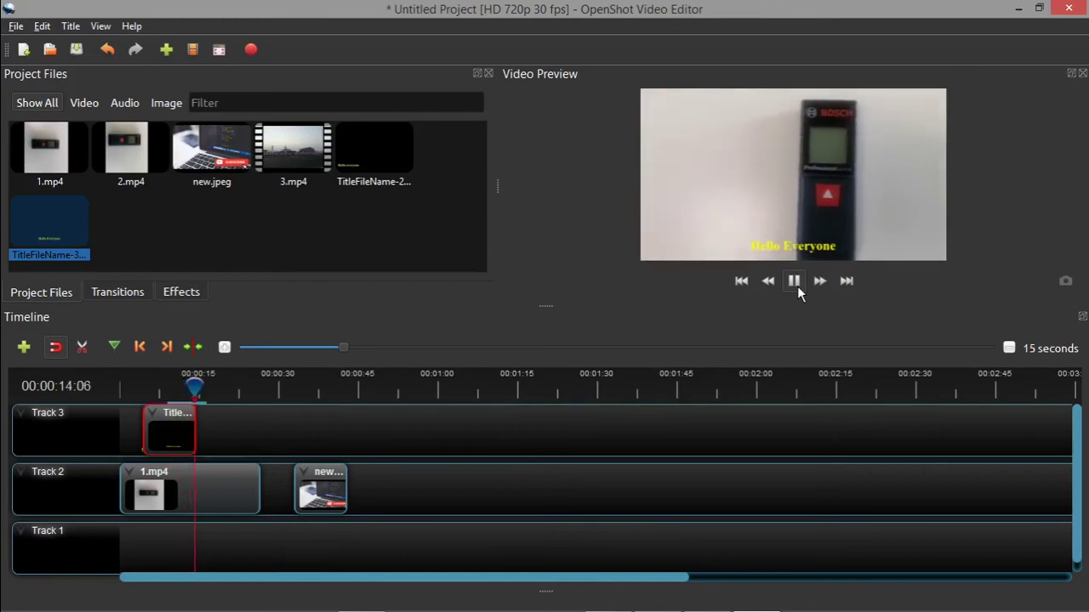
{"action": "left_click", "coordinate": [797, 286]}
{"action": "left_click_drag", "start_coordinate": [196, 389], "coordinate": [127, 397]}
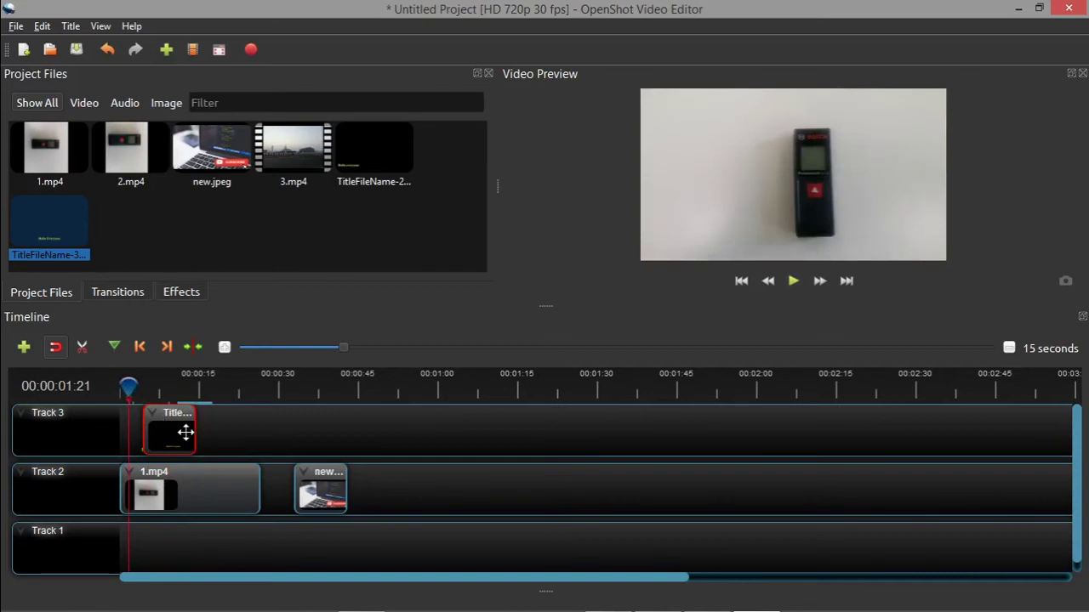
Step: Extend the end of the title clip on Track 3 to about 24 seconds and play back the result
{"action": "left_click_drag", "start_coordinate": [196, 434], "coordinate": [248, 438]}
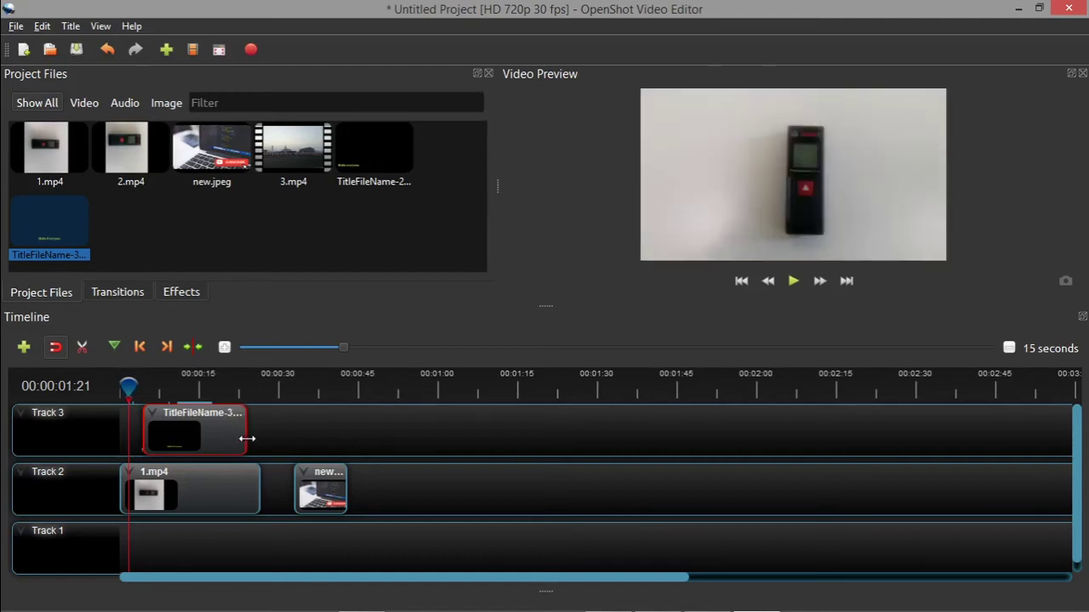
{"action": "left_click", "coordinate": [795, 282]}
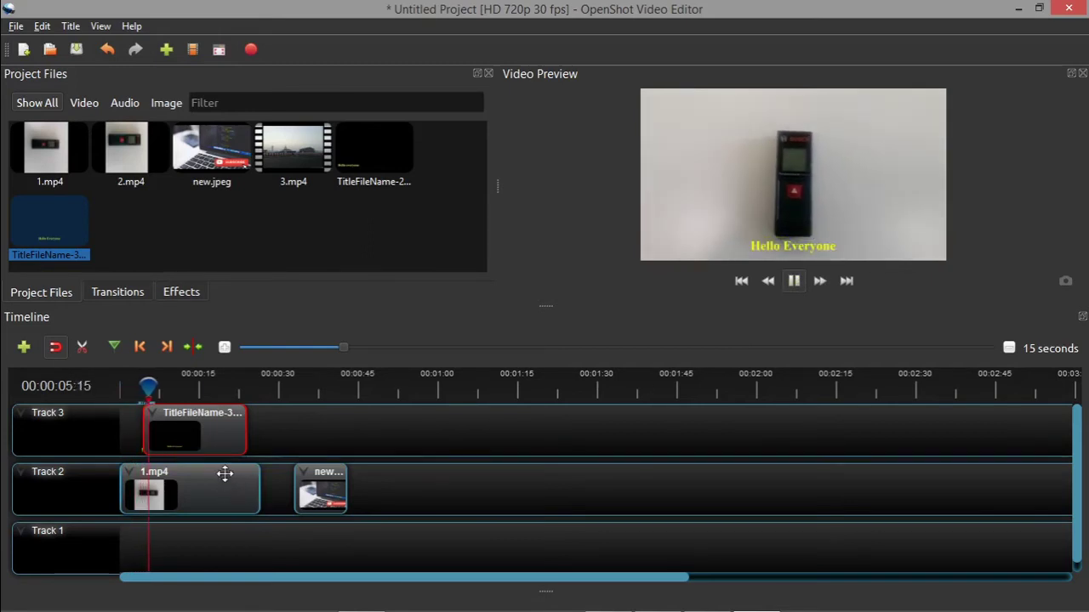
{"action": "left_click", "coordinate": [400, 486]}
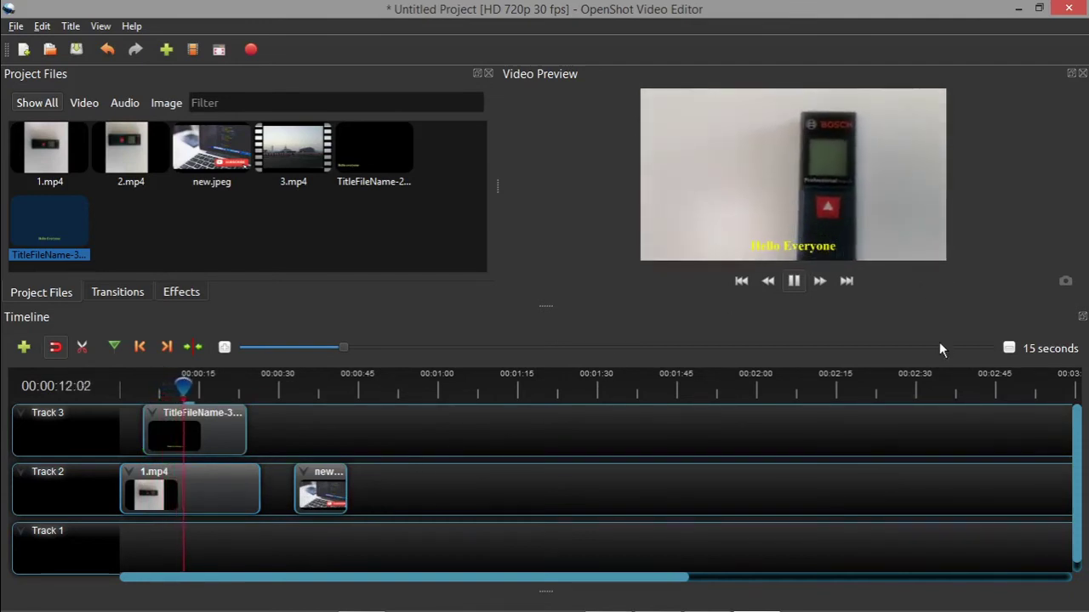
{"action": "left_click", "coordinate": [795, 284]}
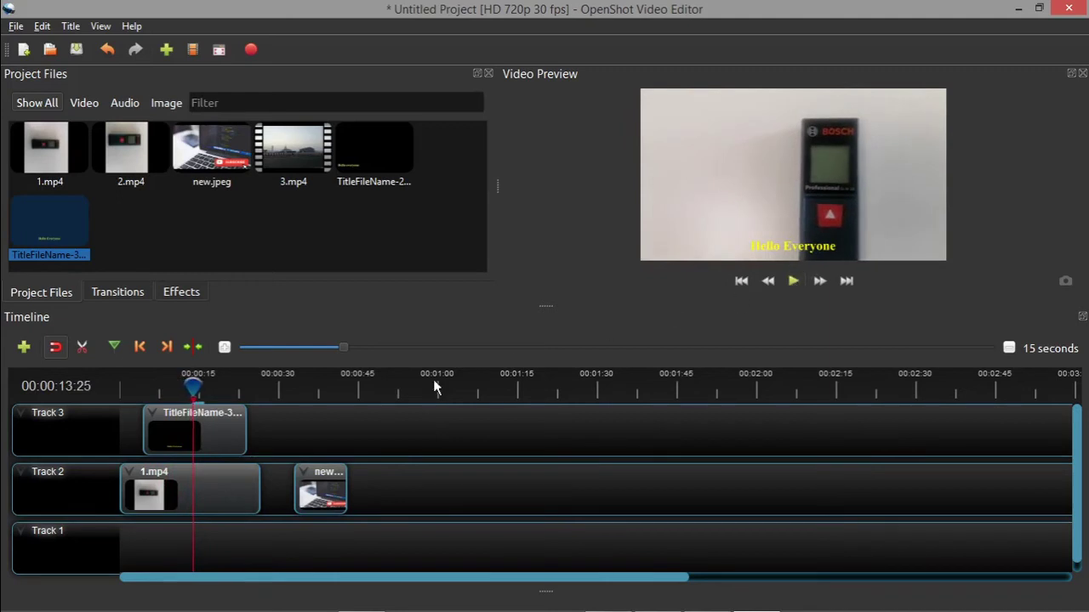
Step: Shorten the title clip on Track 3 to end at about 21 seconds and preview its ending
{"action": "left_click_drag", "start_coordinate": [249, 437], "coordinate": [232, 437]}
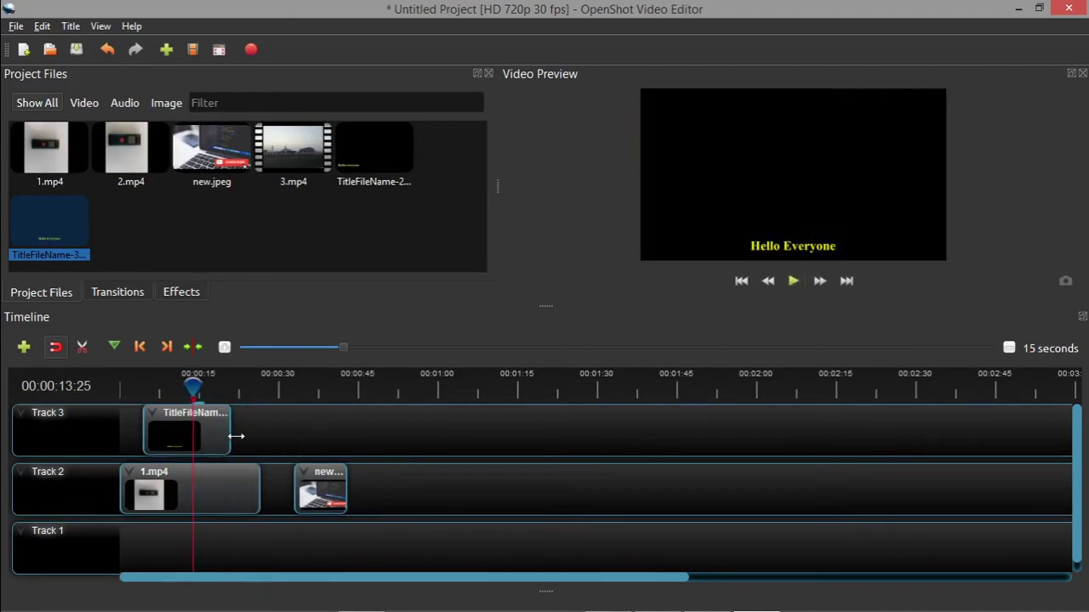
{"action": "left_click", "coordinate": [794, 286]}
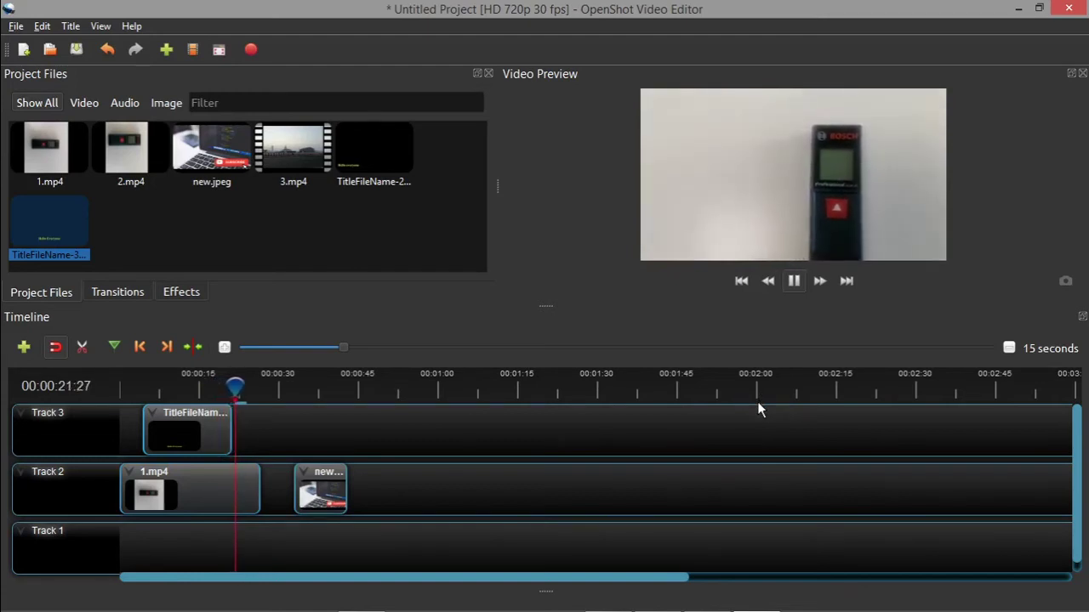
{"action": "left_click", "coordinate": [794, 281]}
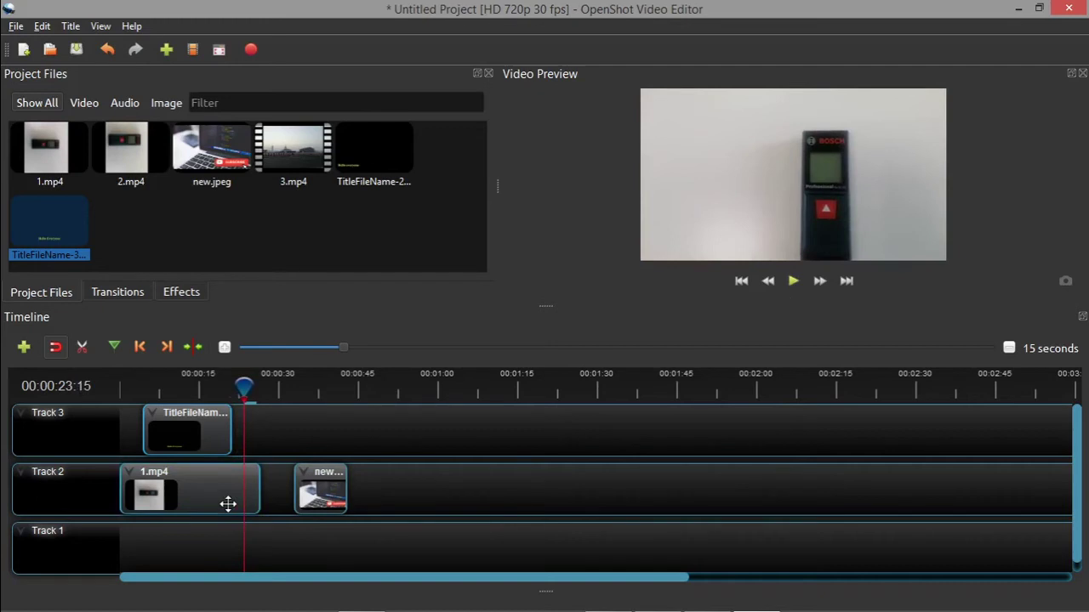
Step: Move the new.jpeg clip to about 1:26 on Track 2 and add a second 1.mp4 clip starting at about 0:30
{"action": "left_click_drag", "start_coordinate": [306, 493], "coordinate": [584, 484]}
{"action": "left_click_drag", "start_coordinate": [64, 159], "coordinate": [303, 477]}
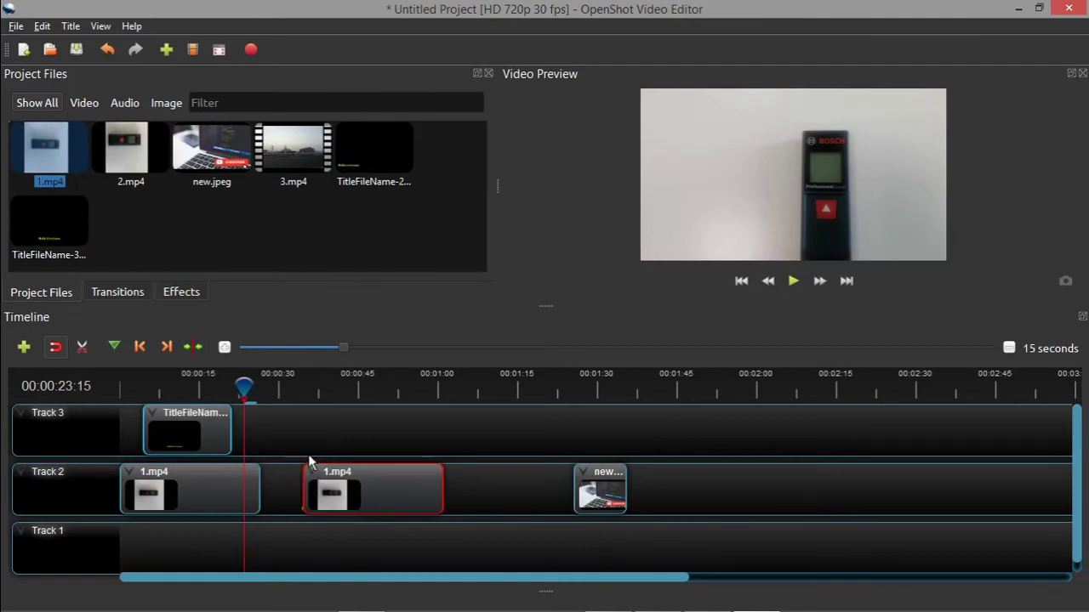
{"action": "left_click", "coordinate": [795, 282]}
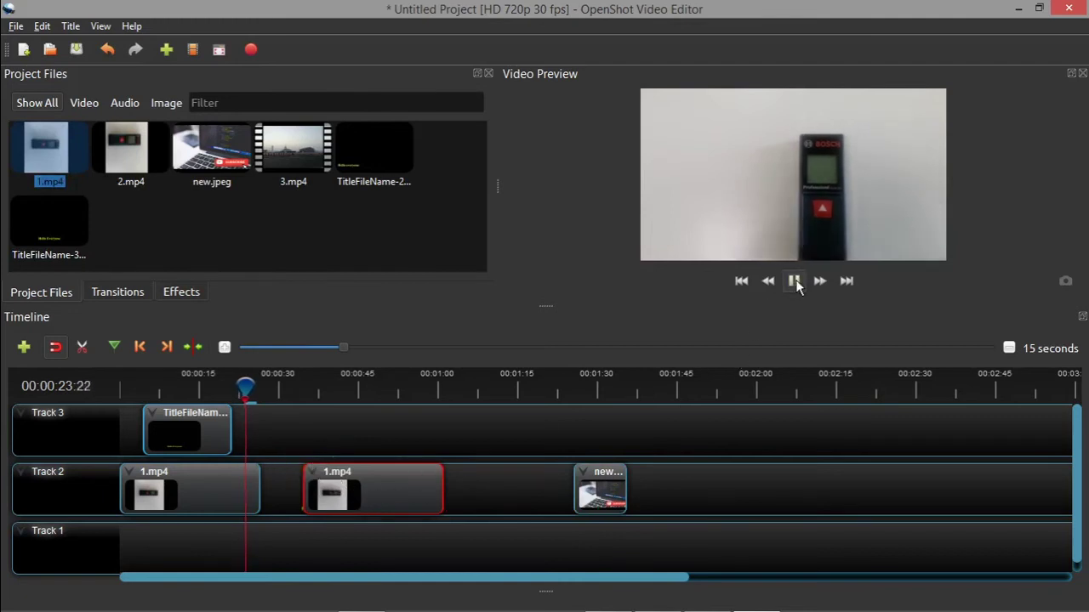
{"action": "left_click_drag", "start_coordinate": [377, 499], "coordinate": [351, 499]}
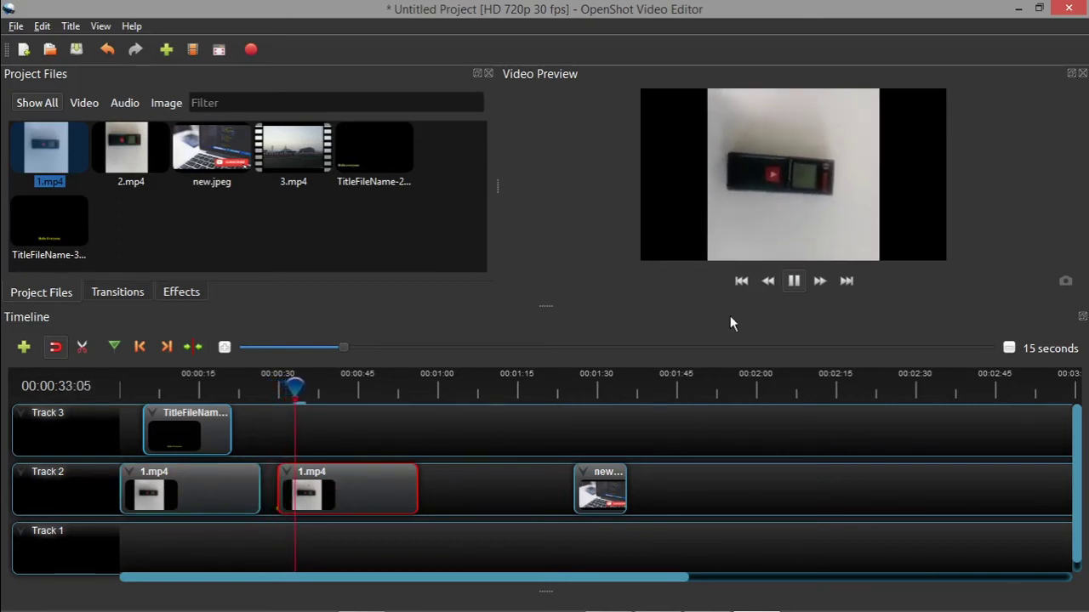
Step: Stop playback and separate the second 1.mp4 clip's audio into a single all-channels clip, placed on Track 1 at about 0:57
{"action": "left_click", "coordinate": [791, 285]}
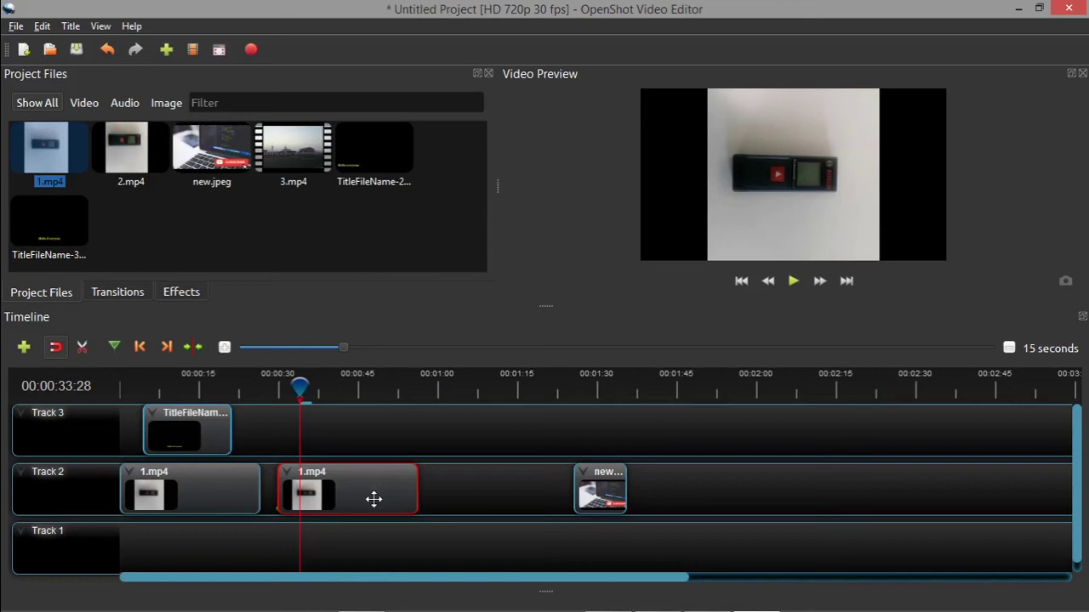
{"action": "left_click", "coordinate": [473, 502]}
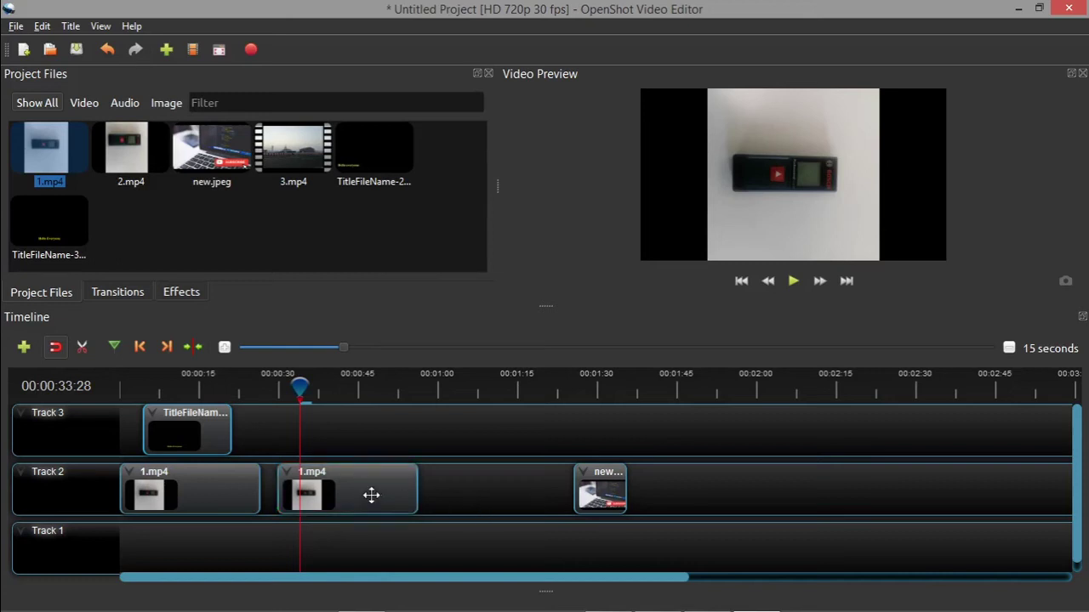
{"action": "left_click", "coordinate": [372, 495]}
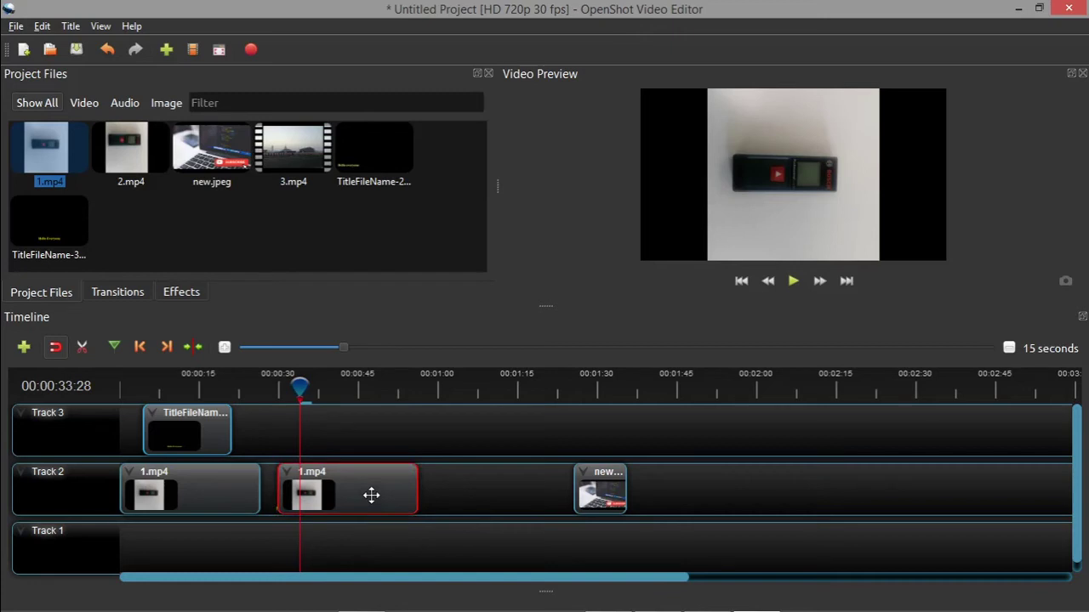
{"action": "right_click", "coordinate": [371, 495]}
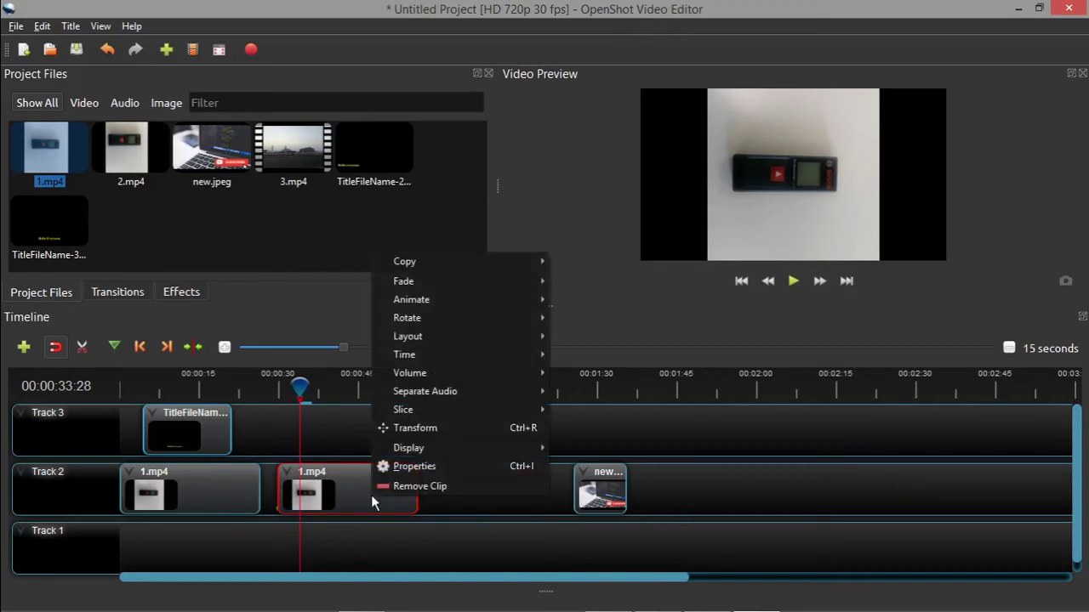
{"action": "mouse_move", "coordinate": [416, 397]}
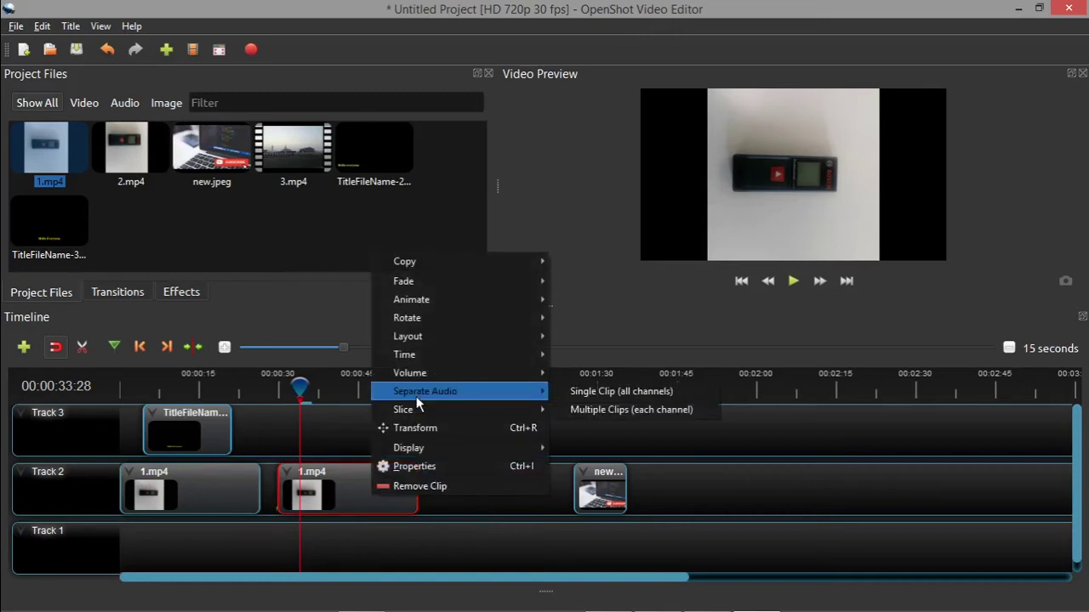
{"action": "left_click", "coordinate": [597, 391]}
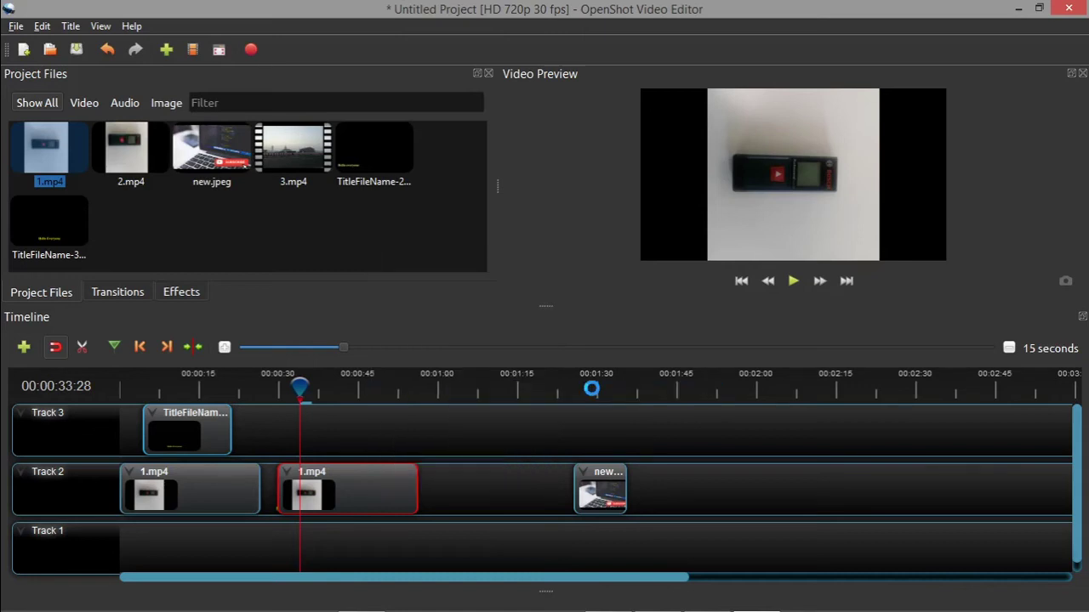
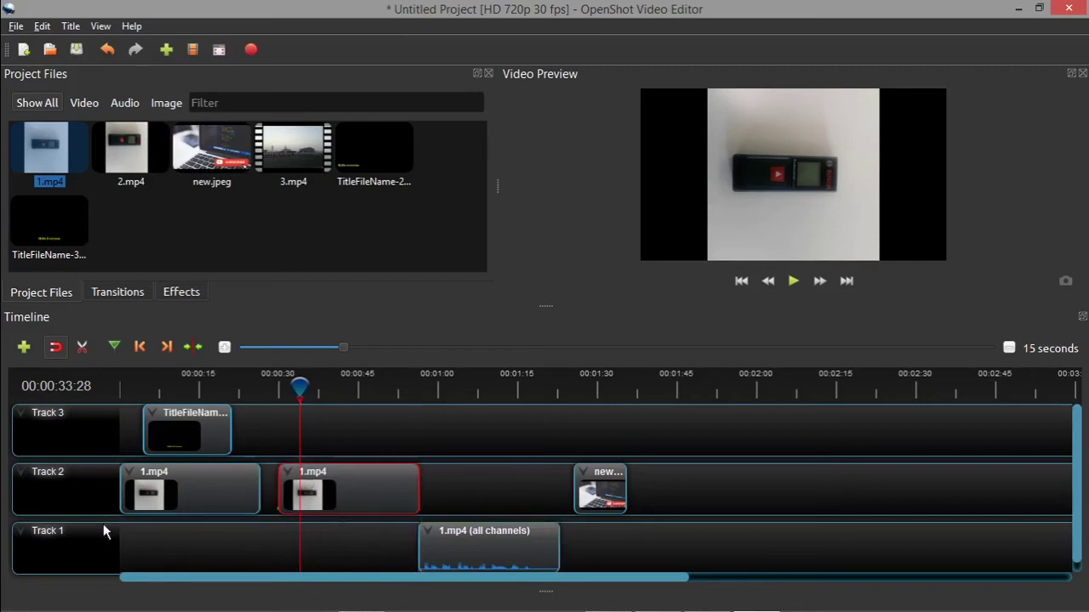
Step: Play back the second 1.mp4 clip on Track 2 to check it without its separated audio, stopping at about 0:44
{"action": "right_click", "coordinate": [81, 548]}
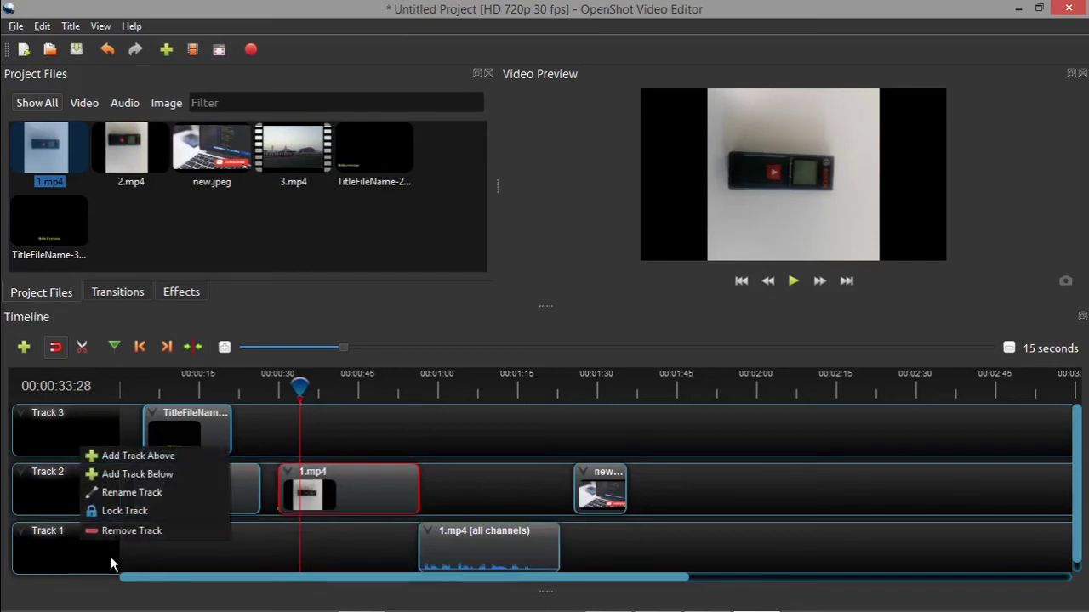
{"action": "left_click", "coordinate": [375, 545]}
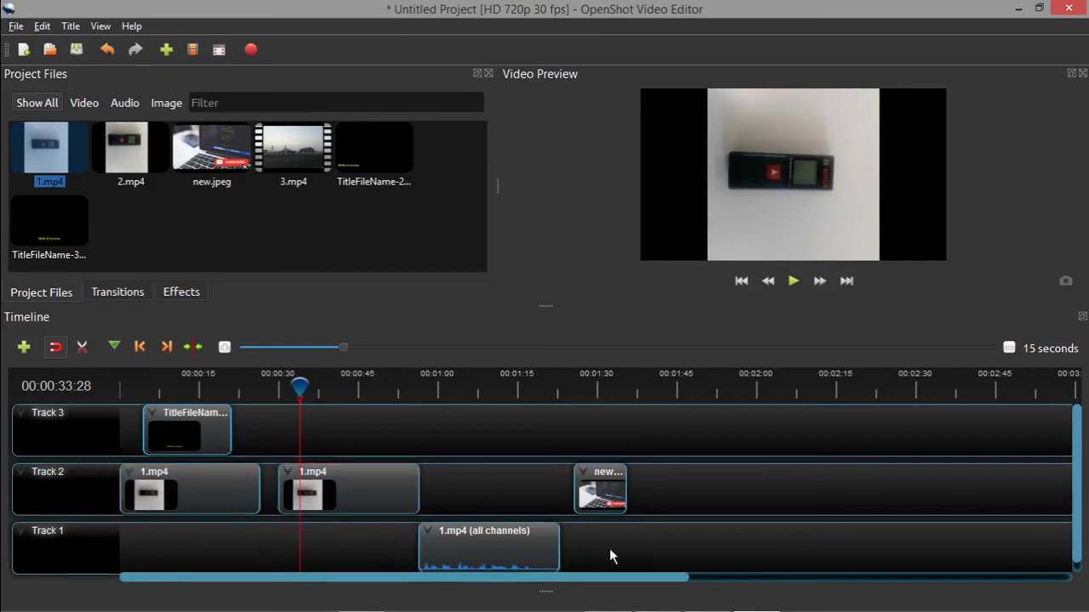
{"action": "left_click", "coordinate": [525, 557]}
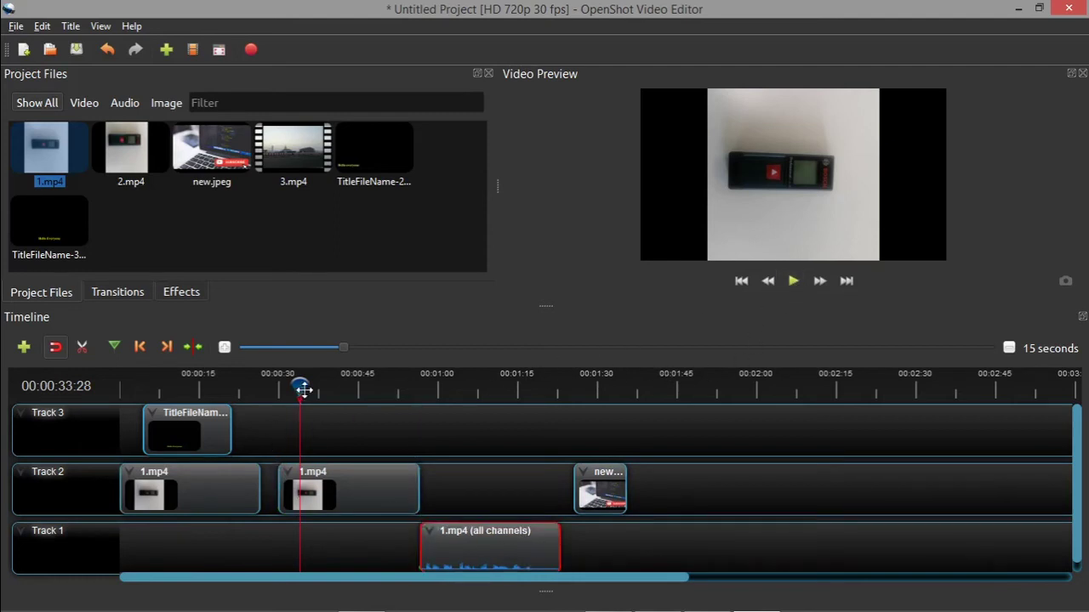
{"action": "left_click", "coordinate": [346, 485]}
{"action": "left_click", "coordinate": [794, 284]}
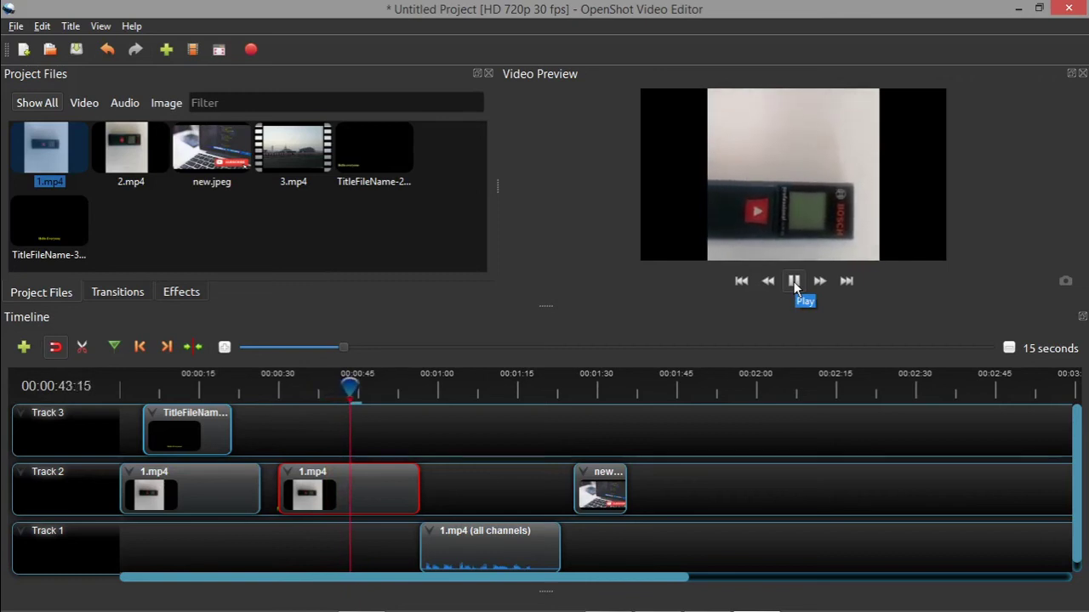
{"action": "left_click", "coordinate": [794, 284]}
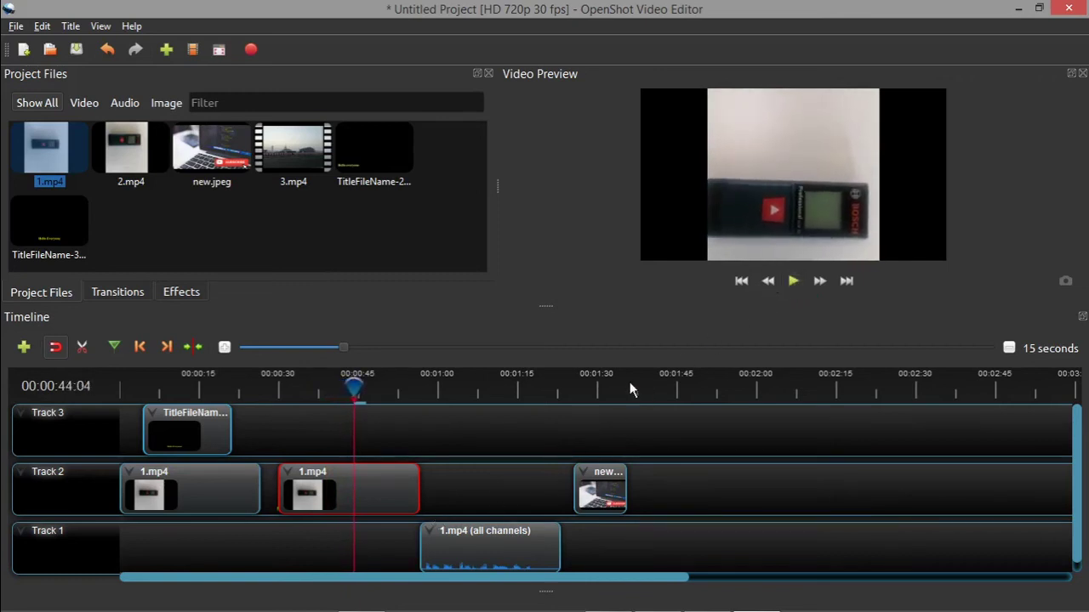
Step: Set the layout of the second 1.mp4 clip to 1/4 Size - Bottom Right
{"action": "right_click", "coordinate": [378, 502]}
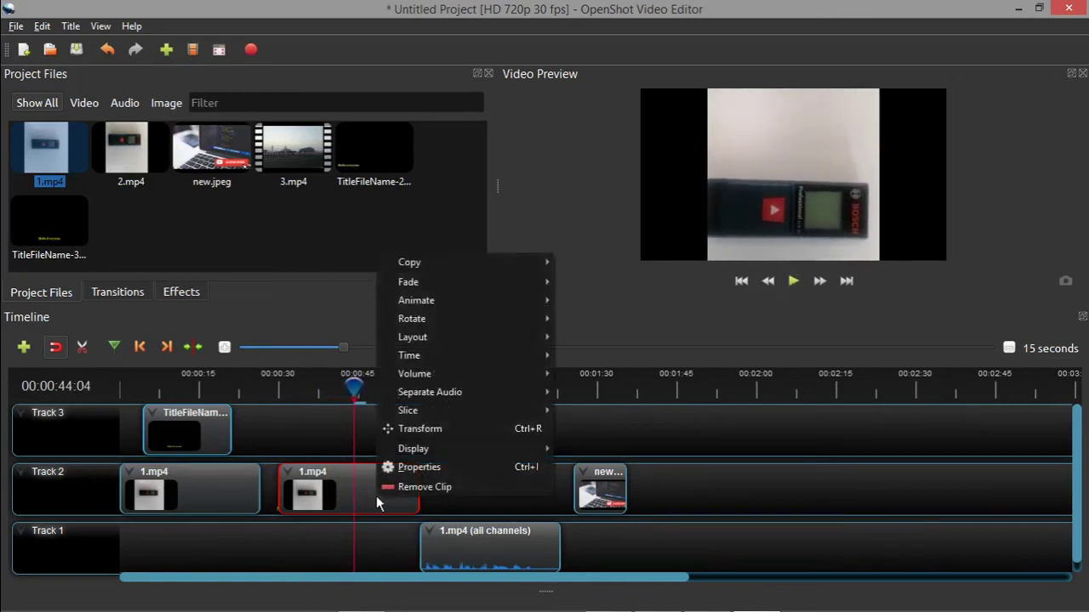
{"action": "mouse_move", "coordinate": [417, 344]}
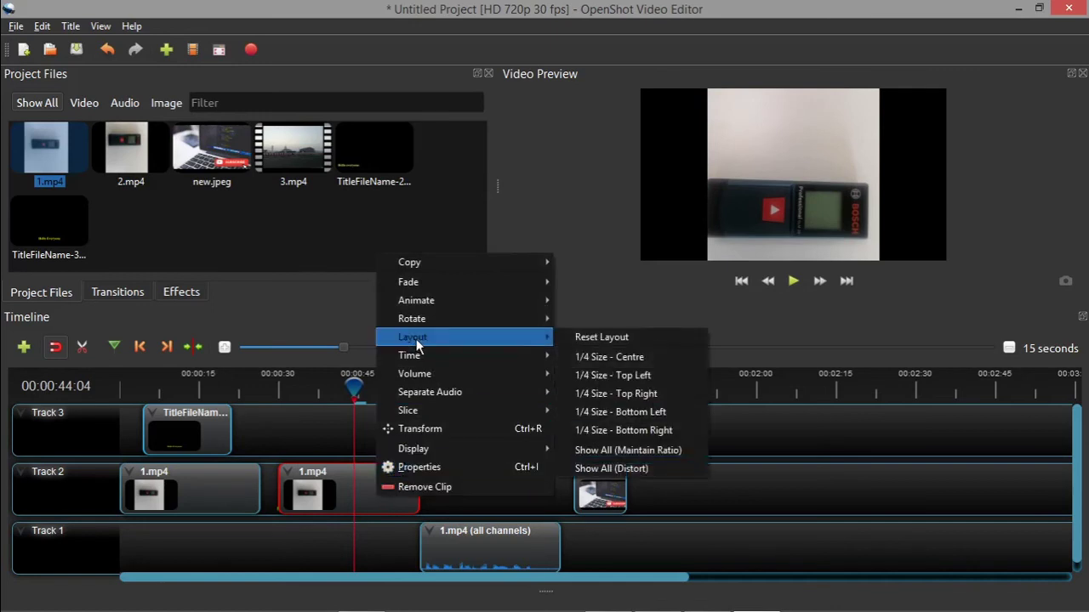
{"action": "left_click", "coordinate": [616, 433]}
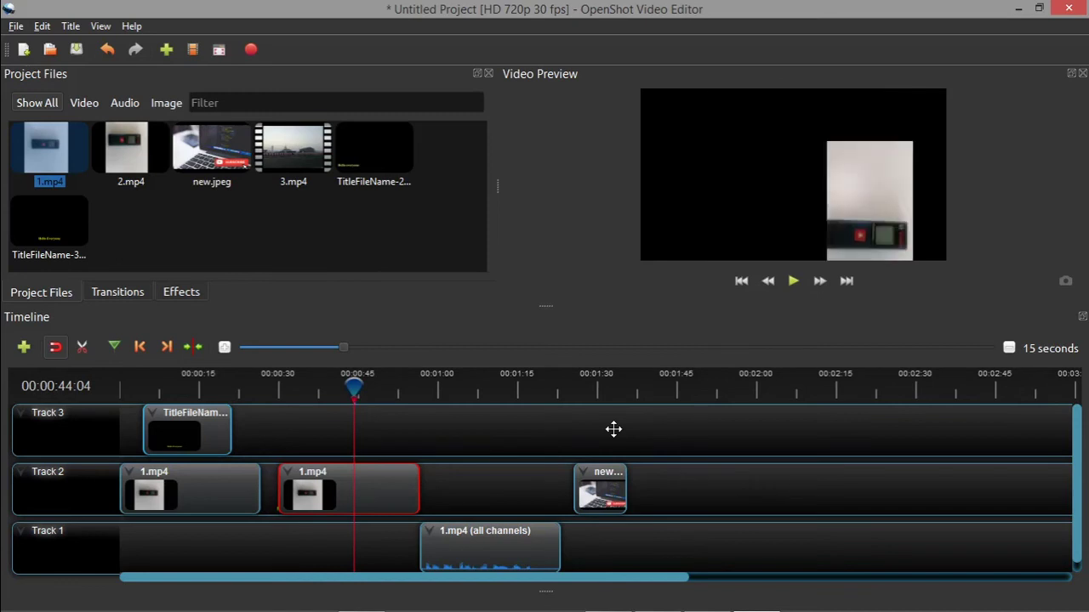
Step: Move the playhead to about 9 seconds and set the first 1.mp4 clip's layout to 1/4 Size - Top Left
{"action": "left_click_drag", "start_coordinate": [355, 388], "coordinate": [168, 387]}
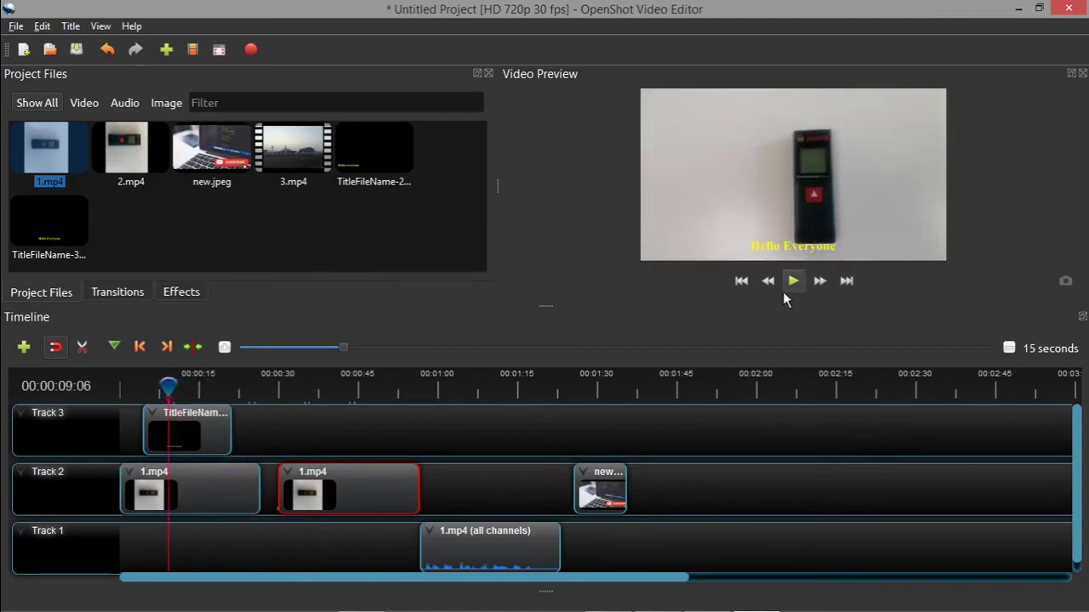
{"action": "left_click", "coordinate": [226, 496]}
{"action": "right_click", "coordinate": [227, 496]}
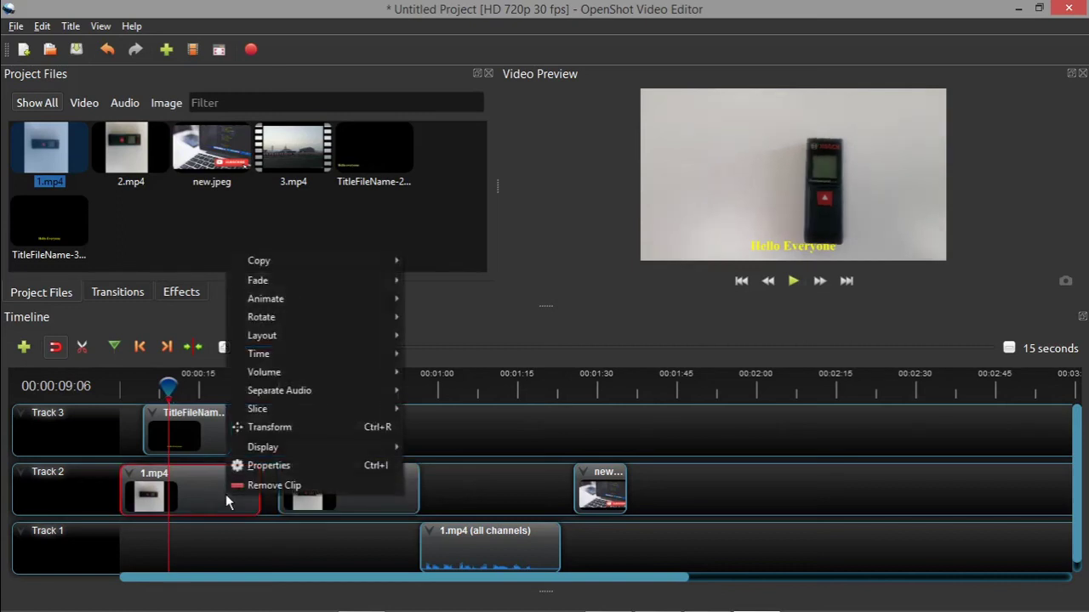
{"action": "mouse_move", "coordinate": [255, 413]}
{"action": "mouse_move", "coordinate": [281, 335]}
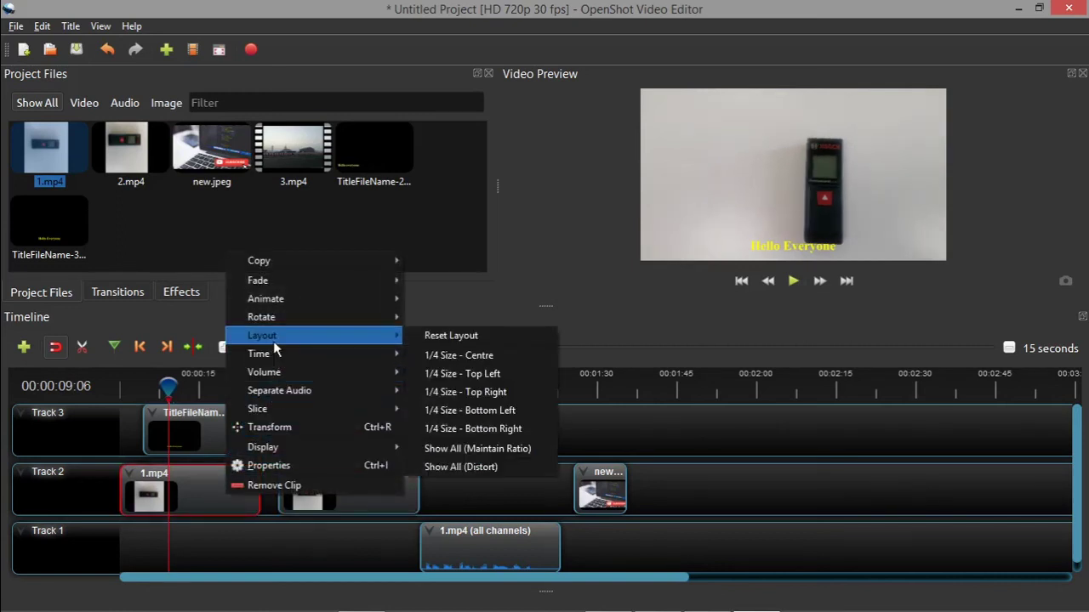
{"action": "left_click", "coordinate": [505, 374]}
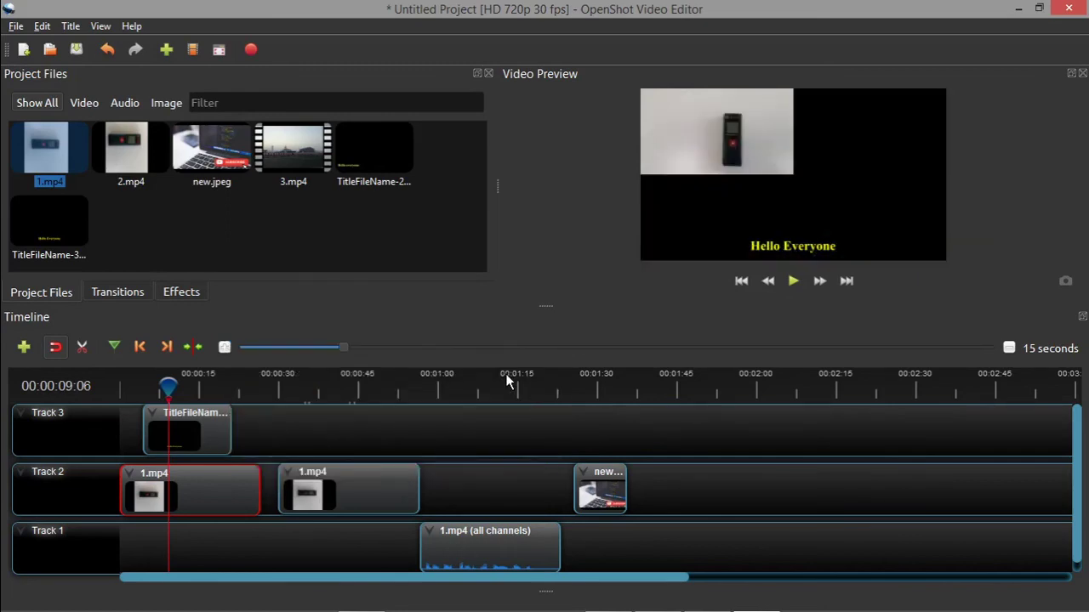
Step: Move the second 1.mp4 clip directly against the end of the first one on Track 2 and play back both layouts
{"action": "left_click_drag", "start_coordinate": [380, 492], "coordinate": [363, 488]}
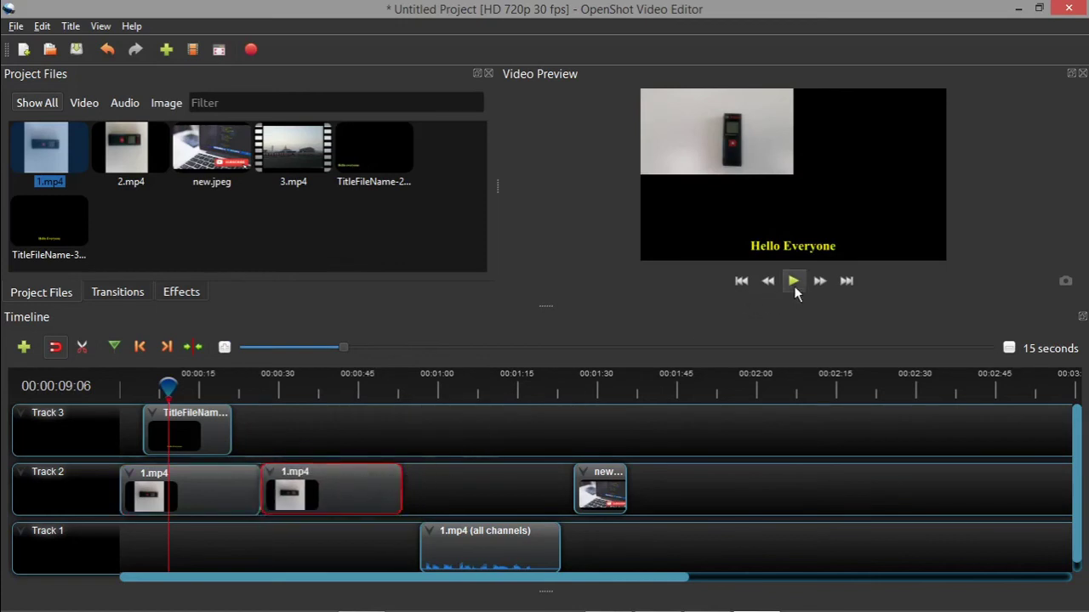
{"action": "left_click", "coordinate": [794, 282]}
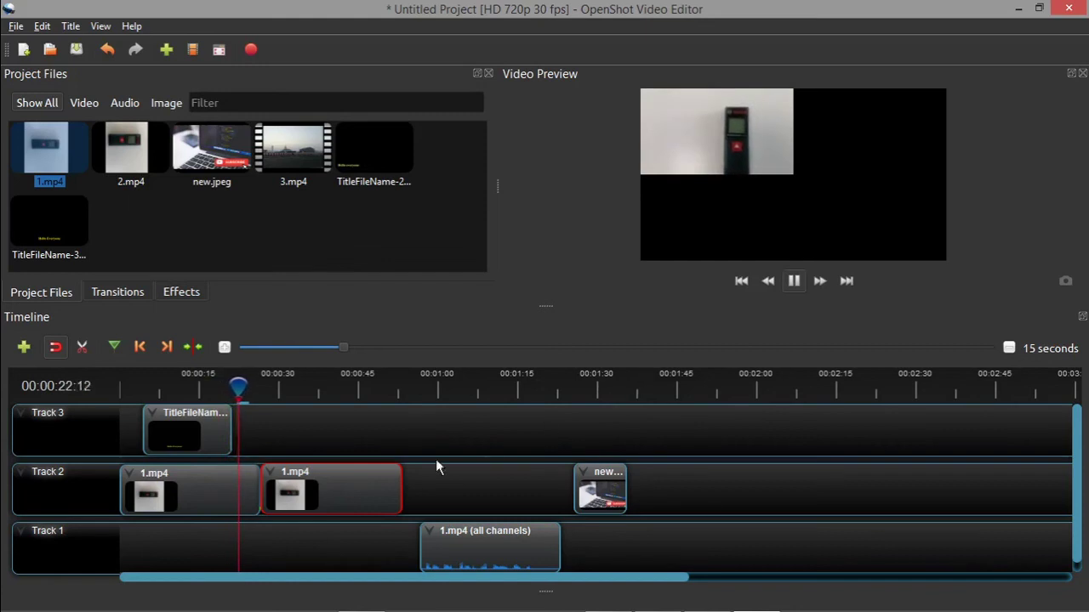
{"action": "left_click", "coordinate": [198, 438]}
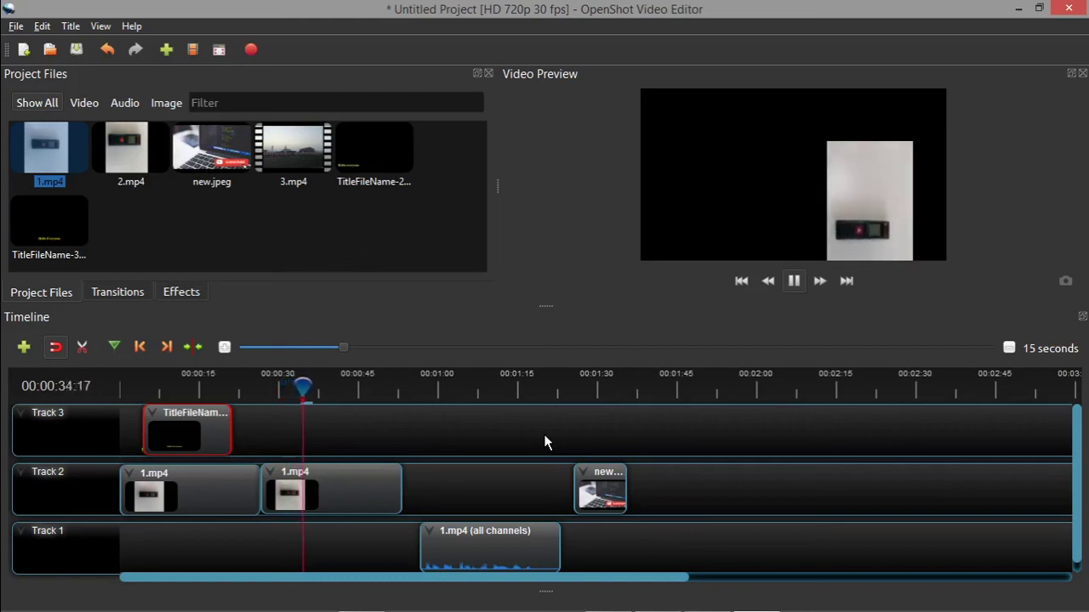
{"action": "left_click", "coordinate": [792, 282]}
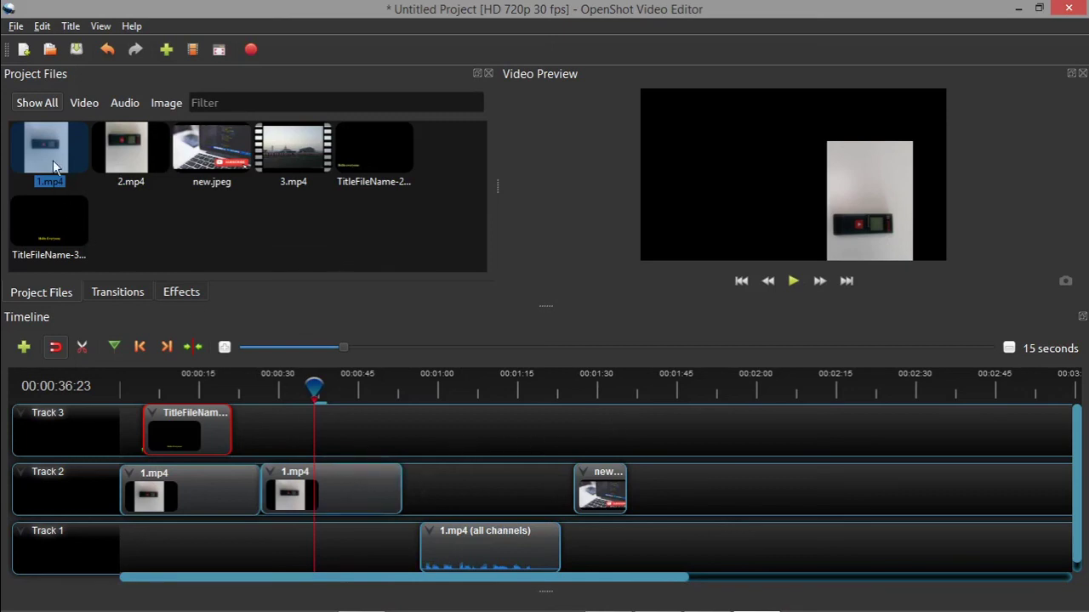
Step: Open the properties of the first 1.mp4 clip and look through its full list of values
{"action": "right_click", "coordinate": [224, 493]}
{"action": "left_click", "coordinate": [246, 464]}
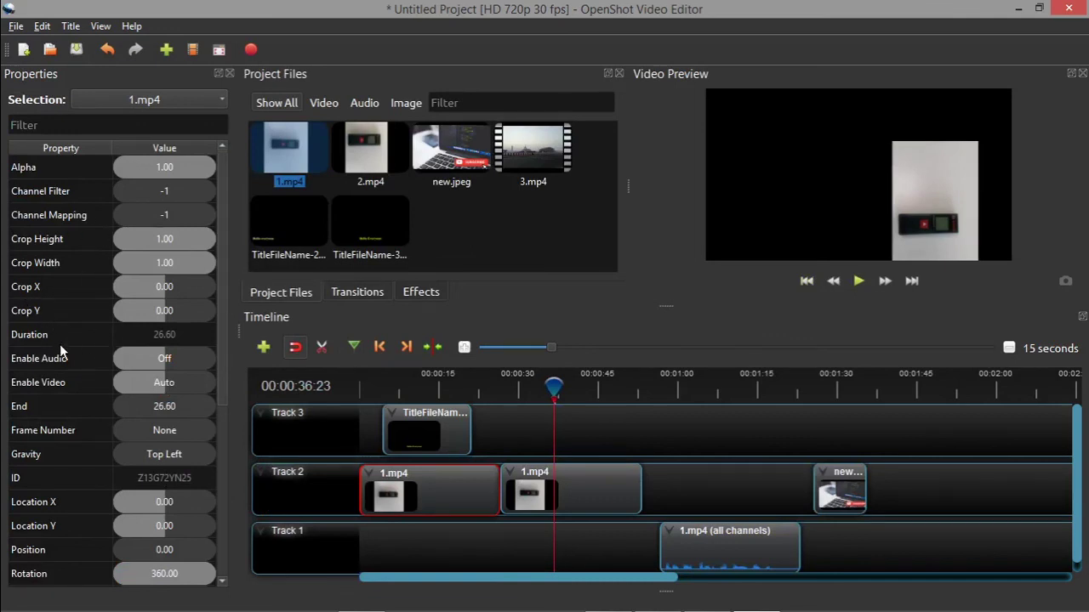
{"action": "scroll", "coordinate": [60, 343], "scroll_direction": "down", "scroll_amount": 4}
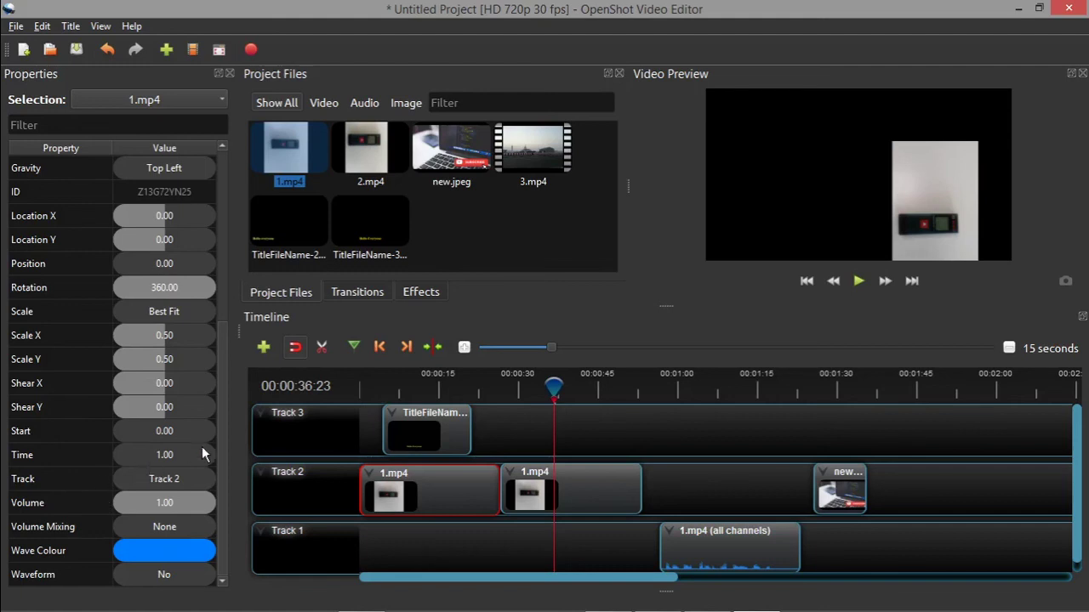
{"action": "scroll", "coordinate": [197, 429], "scroll_direction": "up", "scroll_amount": 4}
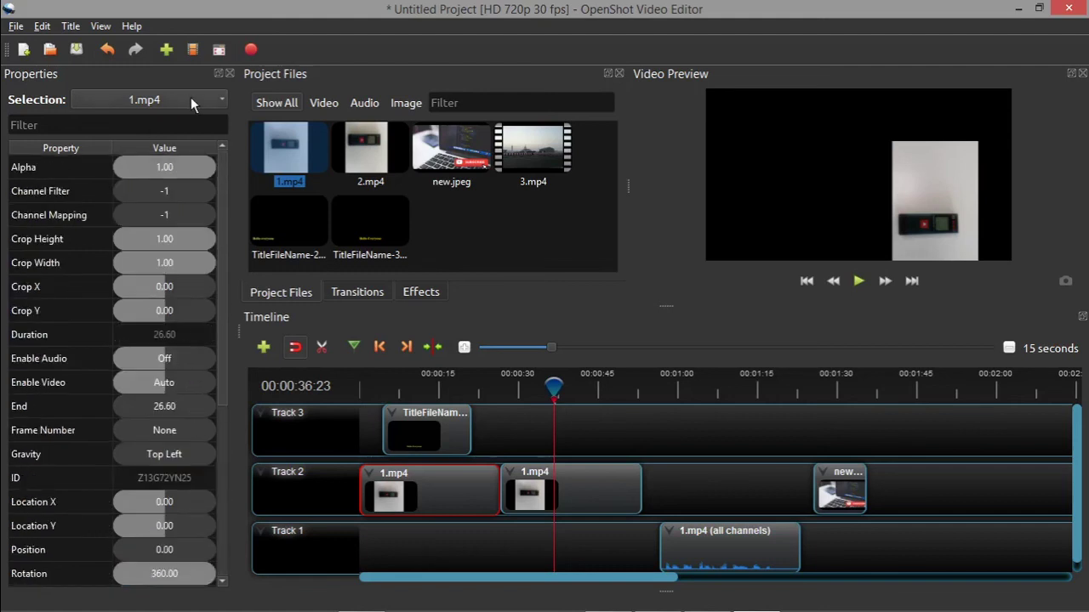